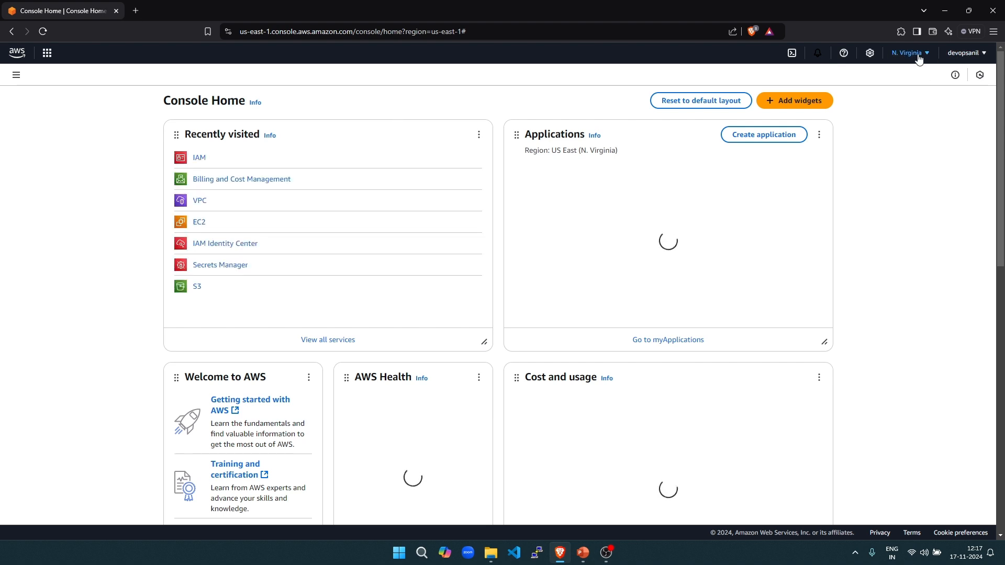
- Open the IAM console from the Recently visited services on Console Home
left_click(201, 161)
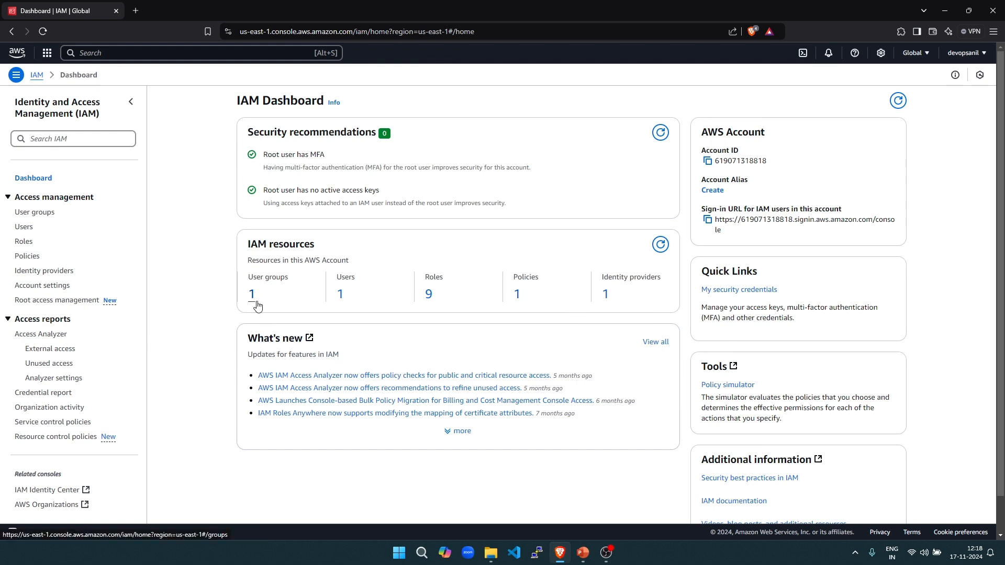
- Go to the IAM Users list and begin creating a new user
left_click(23, 228)
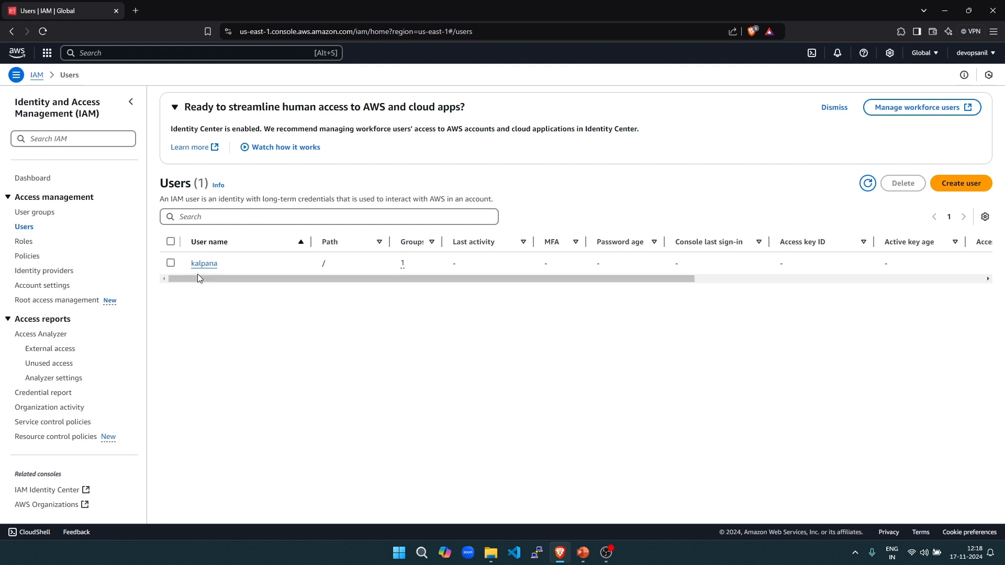
left_click(969, 187)
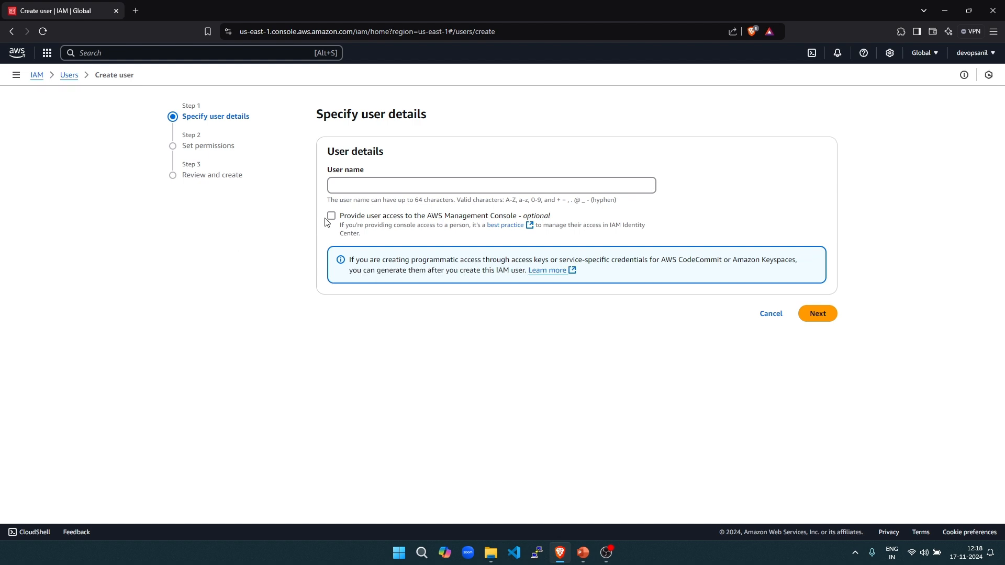
- Enter the new user's name, enable Management Console access, and choose 'I want to create an IAM user'
left_click(355, 185)
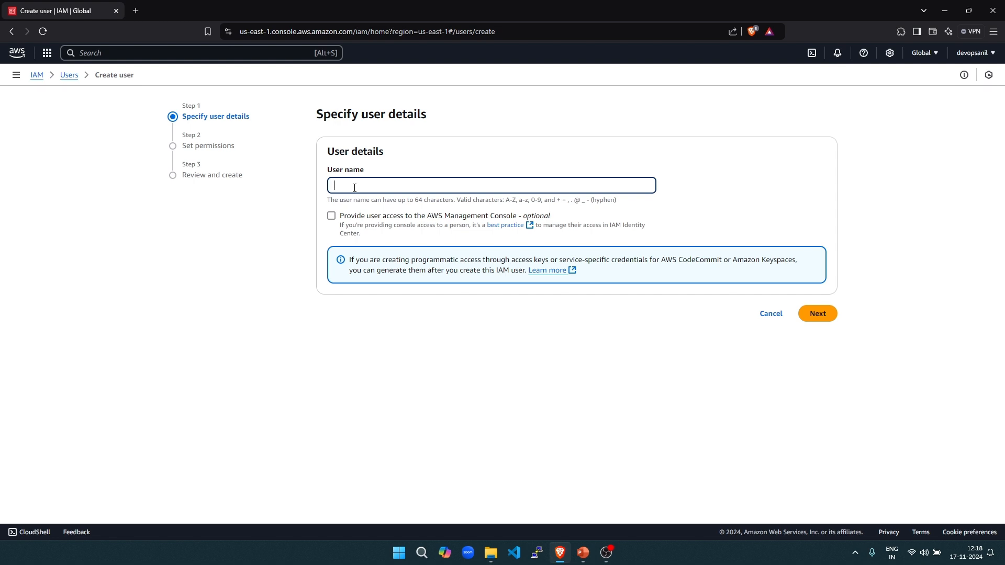
type("chintu")
left_click(331, 216)
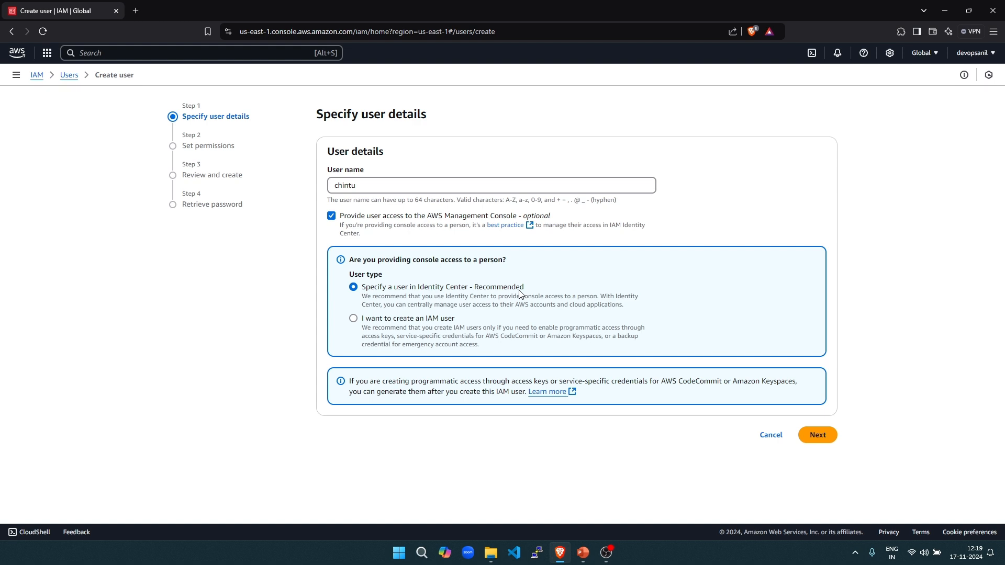
left_click(353, 319)
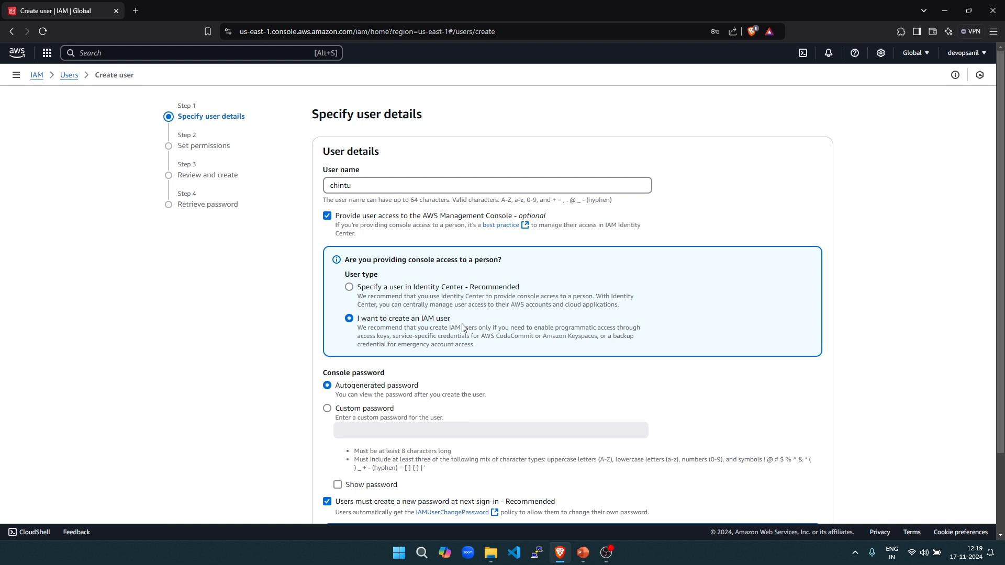
scroll(411, 316, "down", 3)
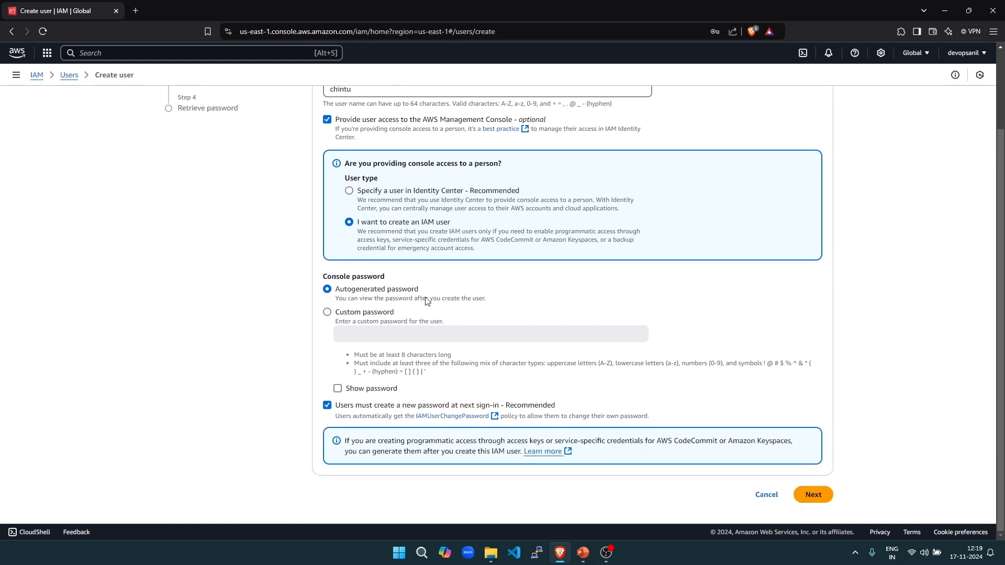
- Set a custom password, show it, untick the forced reset, and try to proceed
left_click(327, 312)
left_click(369, 332)
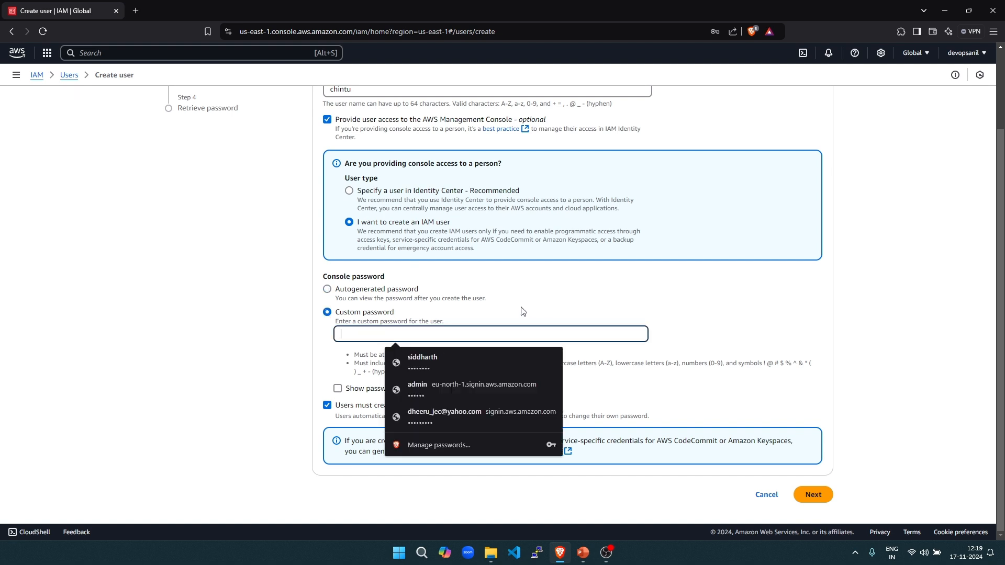
type("****")
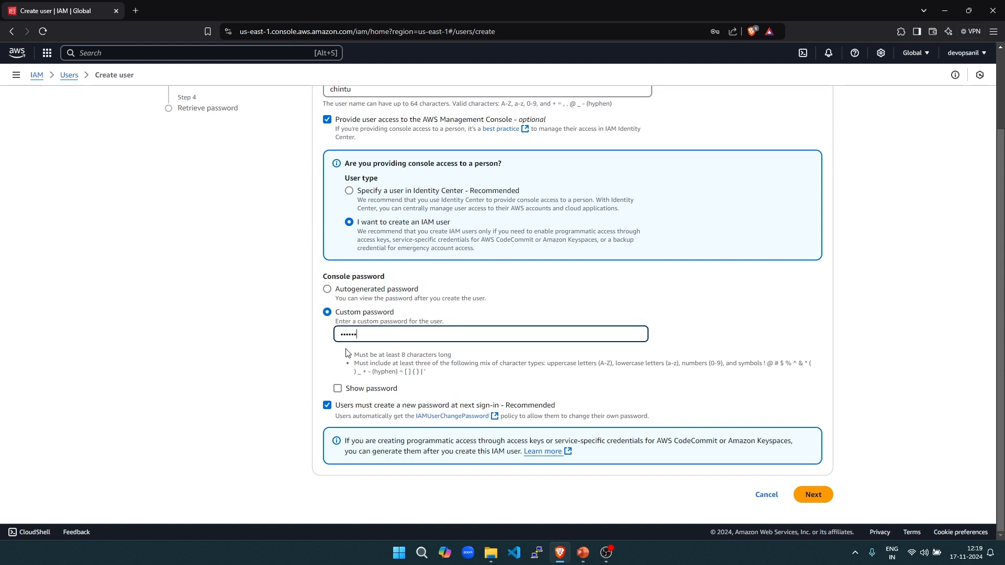
scroll(395, 277, "up", 2)
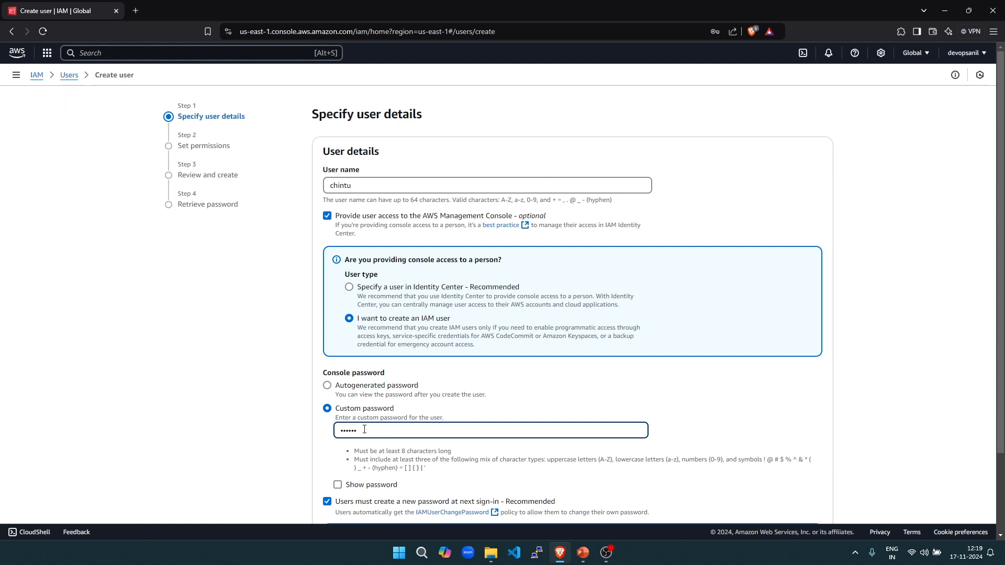
left_click(338, 485)
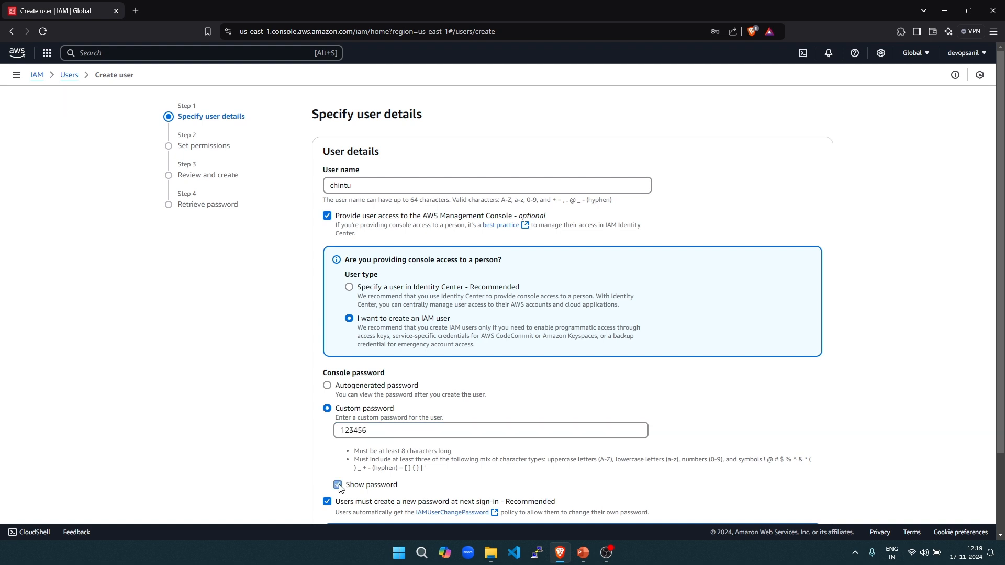
double_click(379, 433)
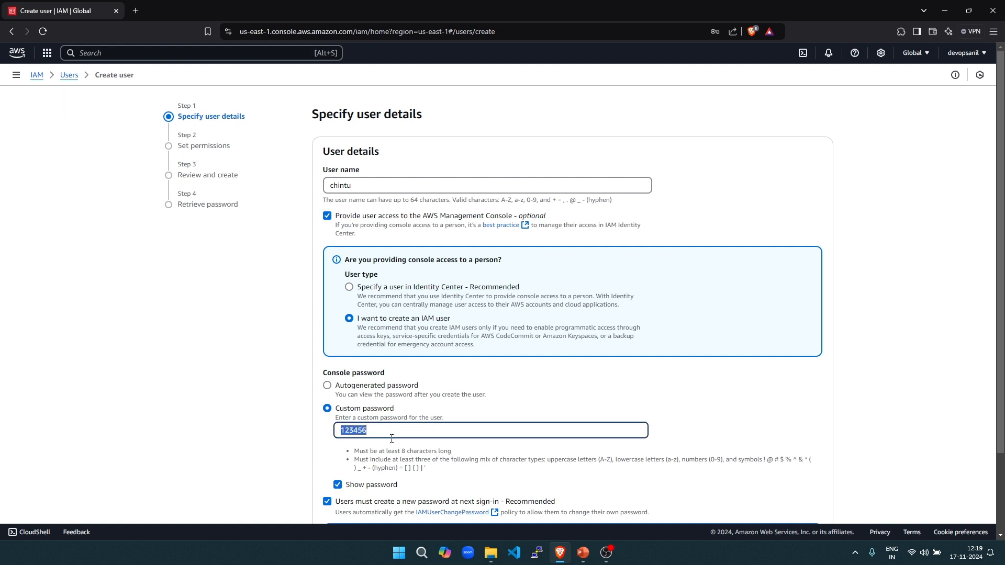
scroll(314, 394, "down", 2)
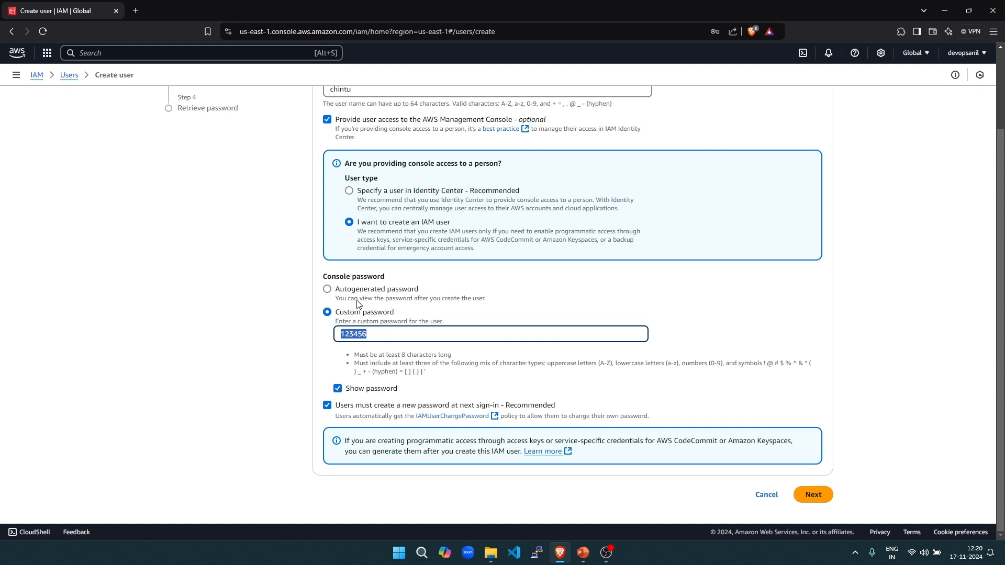
left_click_drag(340, 405, 528, 406)
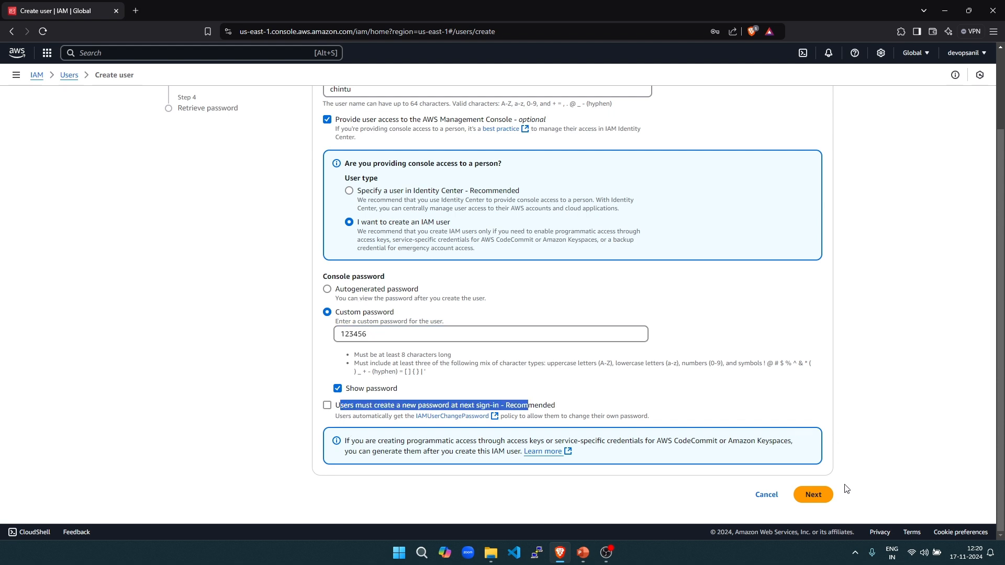
left_click(818, 499)
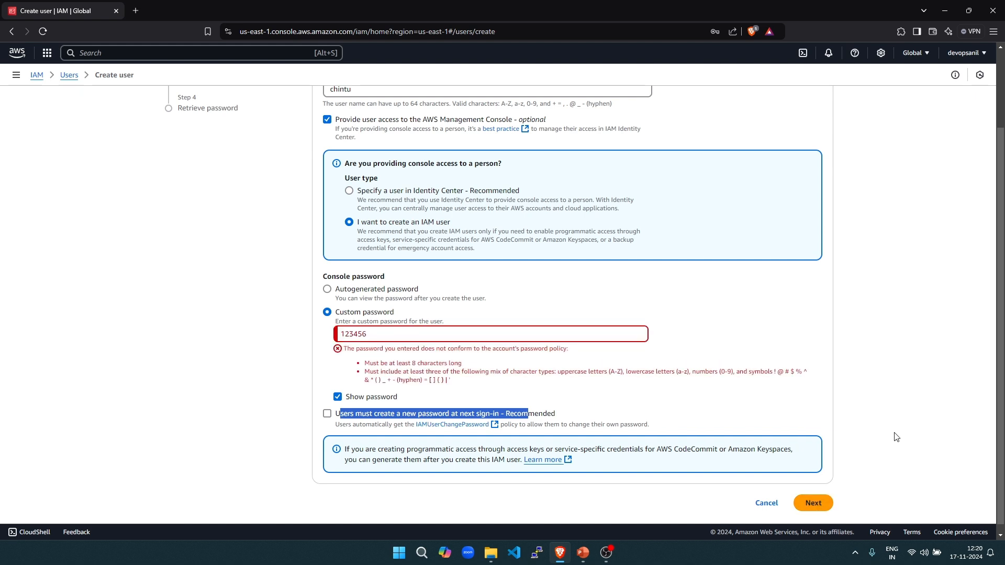
- Replace the rejected password with a policy-compliant one, require a new password at next sign-in, and continue
left_click_drag(347, 348, 549, 348)
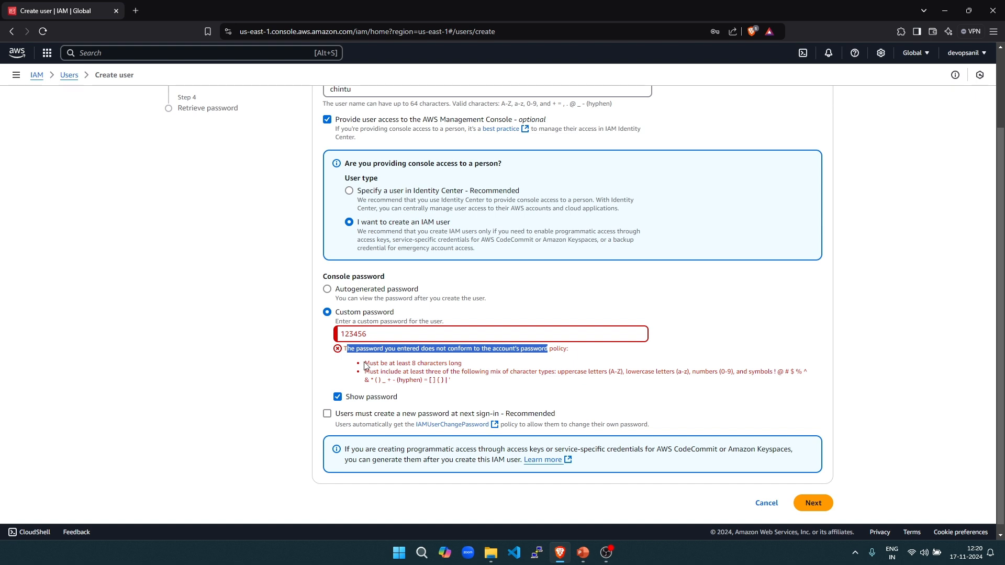
left_click_drag(365, 363, 451, 381)
left_click(383, 334)
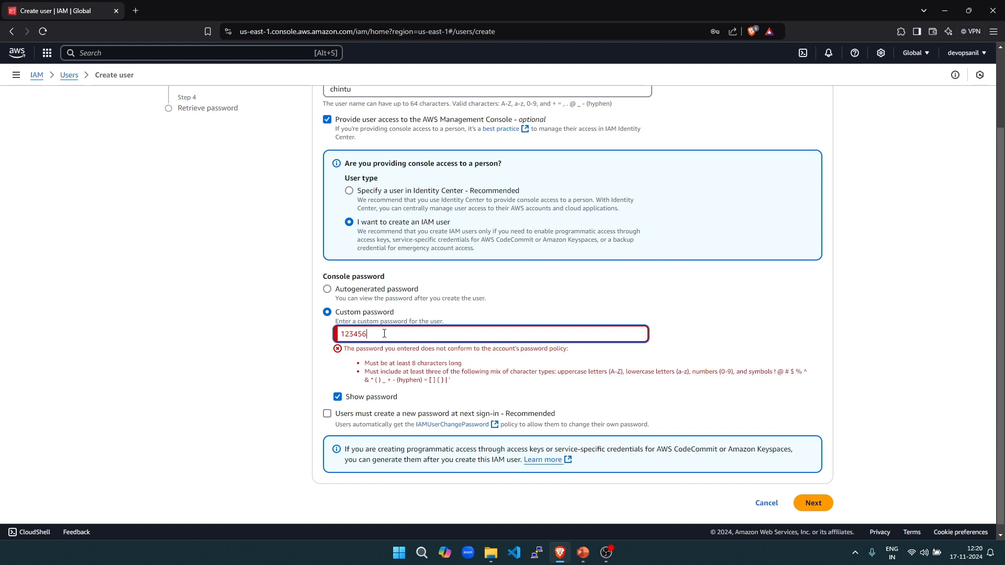
key("BackSpace")
key("BackSpace")
key("BackSpace")
key("BackSpace")
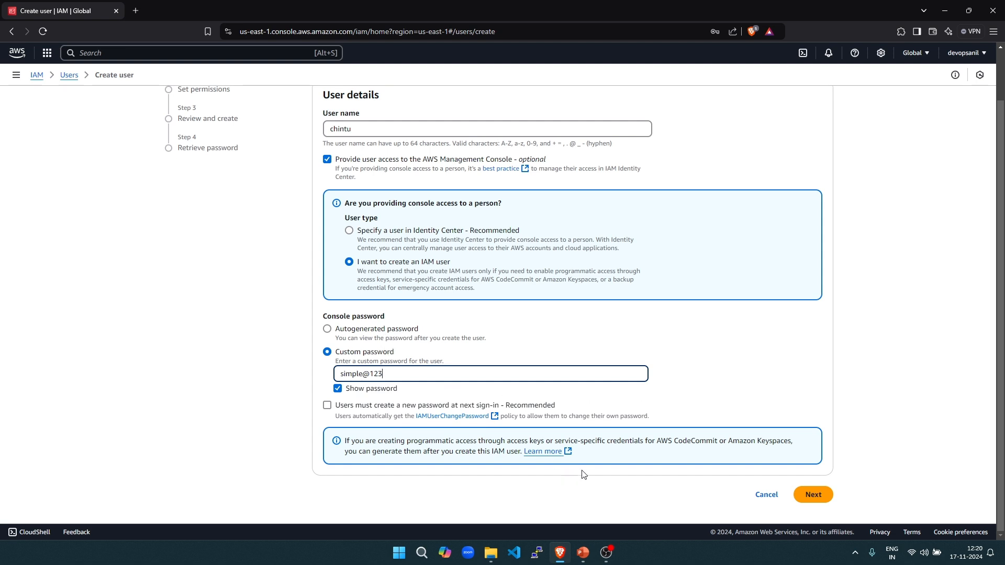
left_click(327, 406)
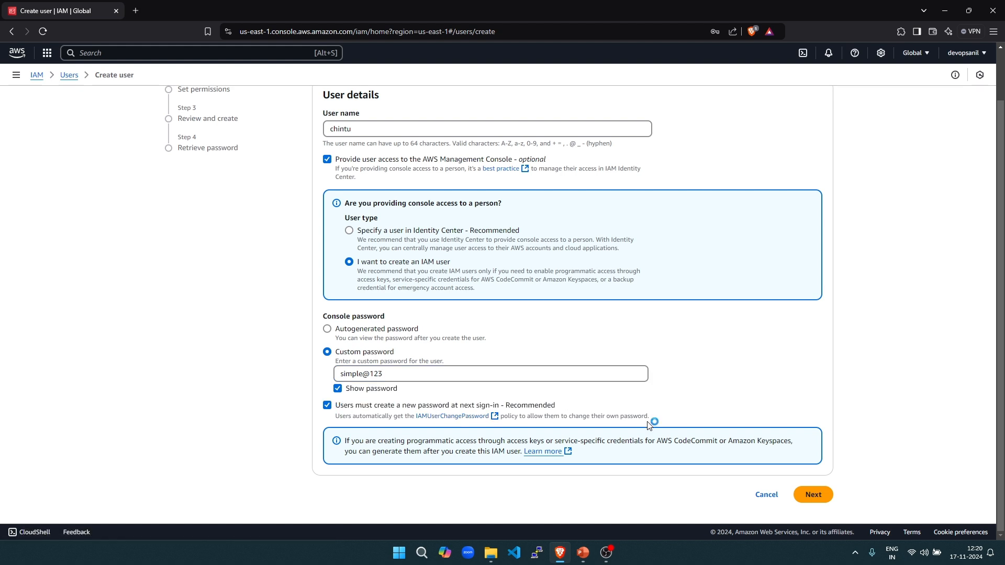
left_click(814, 495)
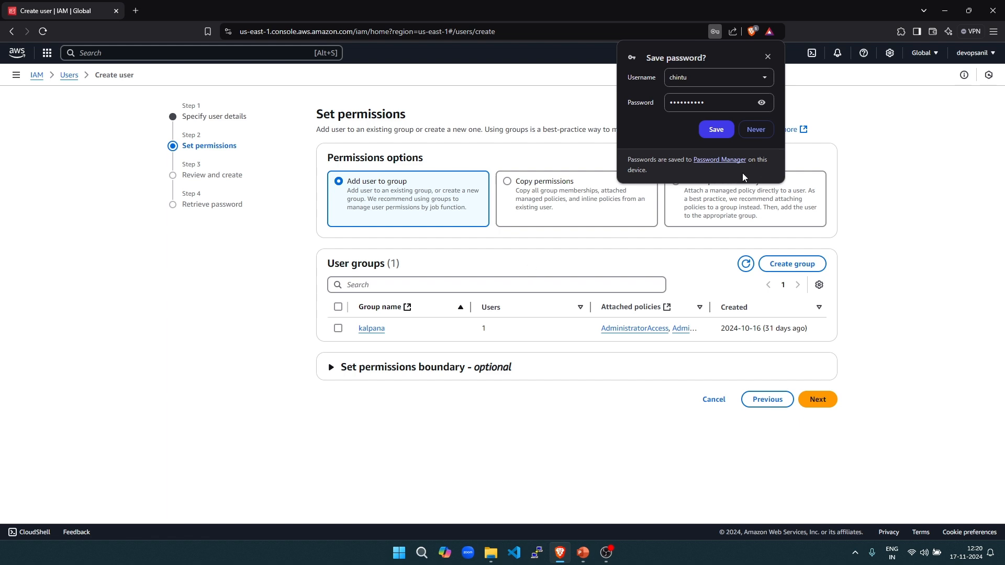
- Decline the browser's password save and start a new user group named 'readonly'
left_click(766, 130)
left_click(754, 129)
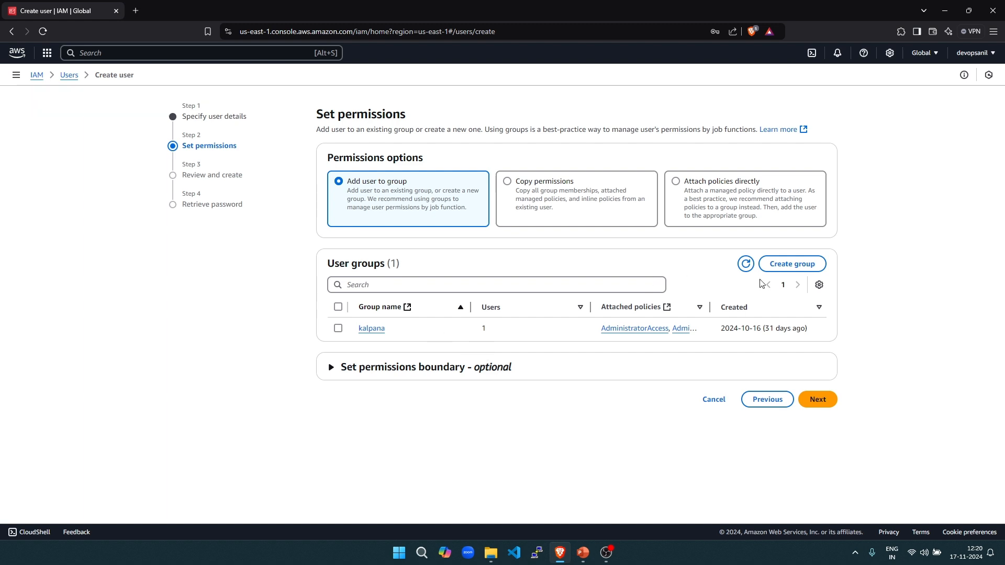
left_click(790, 269)
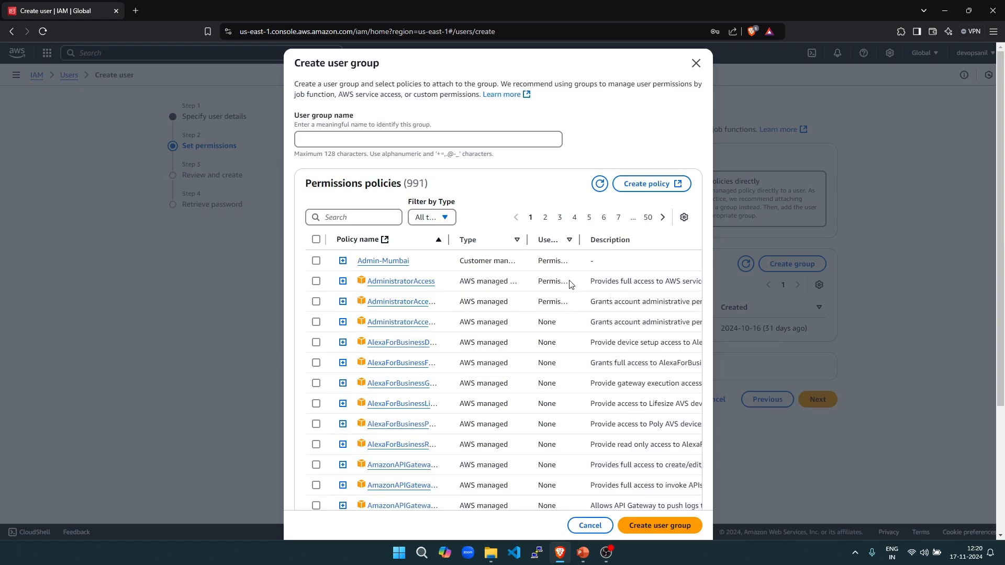
left_click(373, 139)
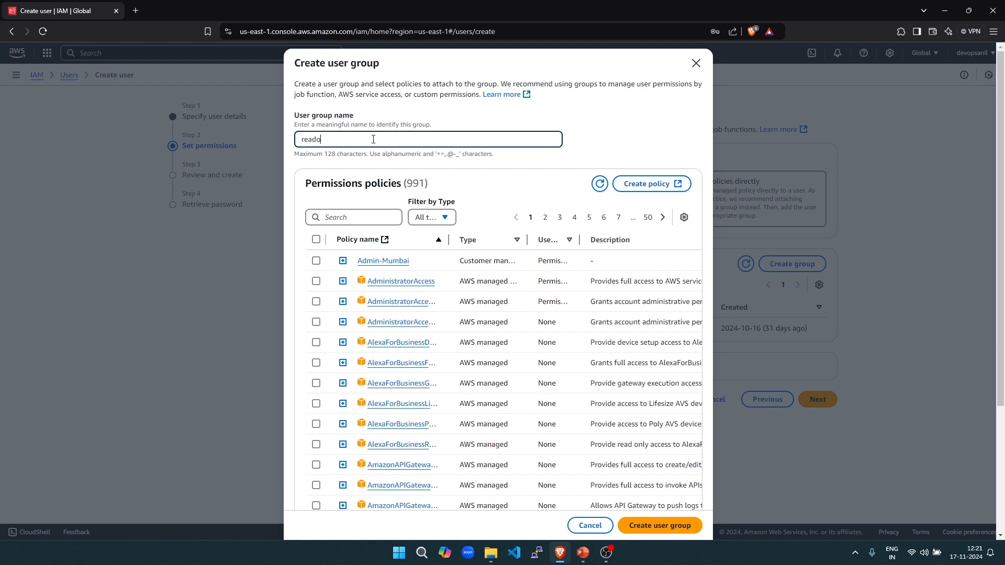
type("nly")
left_click_drag(303, 138, 332, 140)
left_click_drag(464, 282, 502, 282)
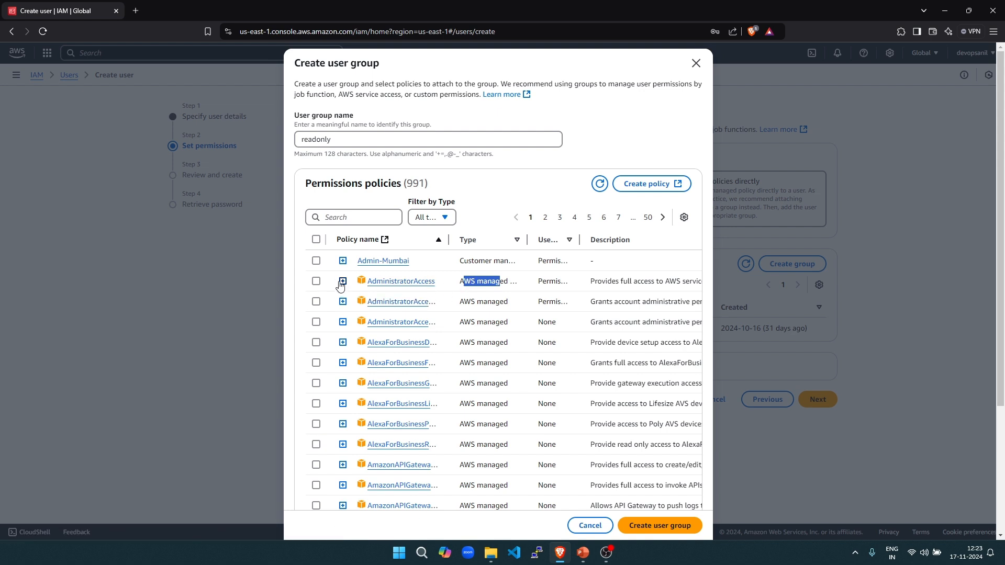
scroll(447, 332, "down", 3)
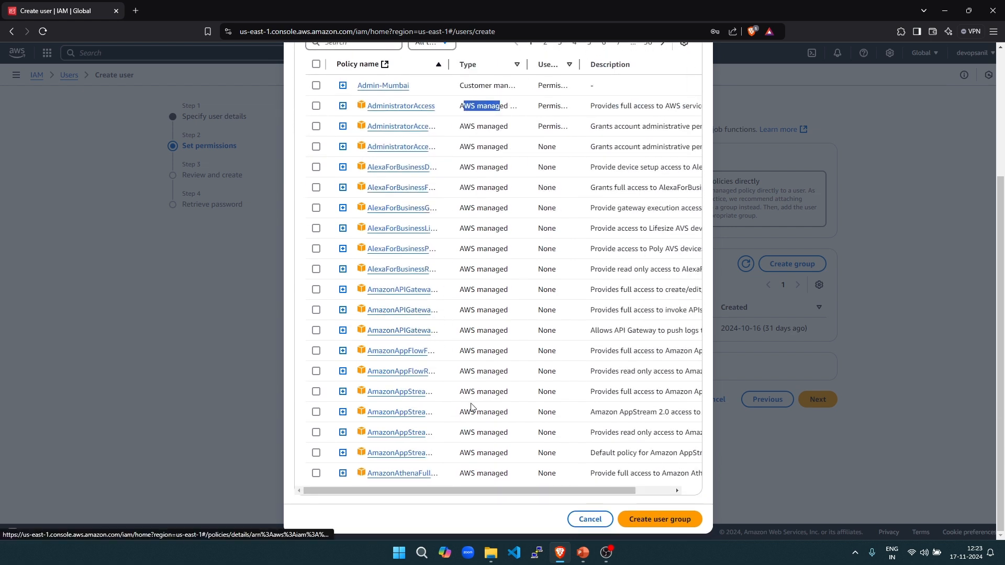
scroll(463, 325, "up", 3)
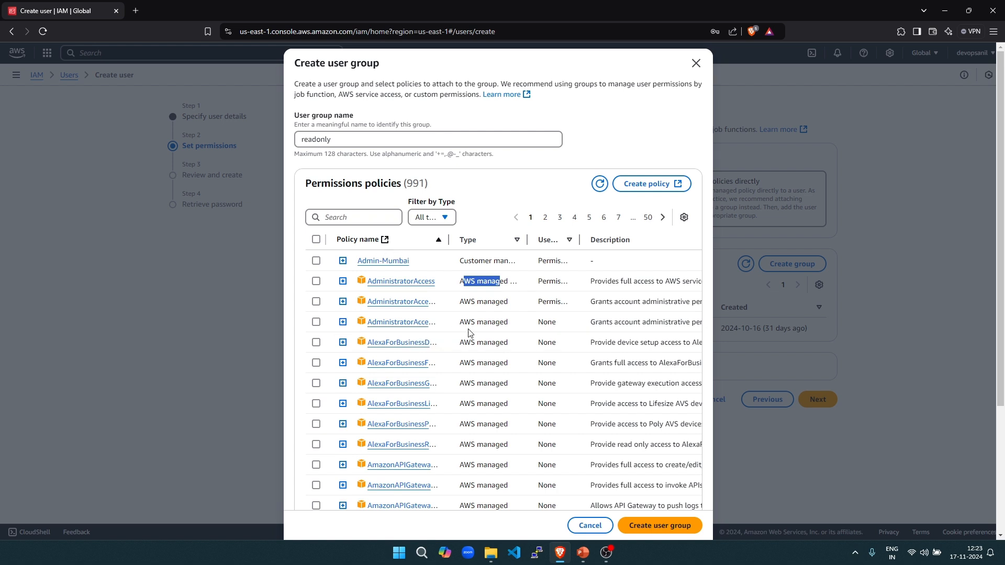
- Filter policies by 'read' and tick AmazonEC2ReadOnlyAccess for the group
left_click(350, 218)
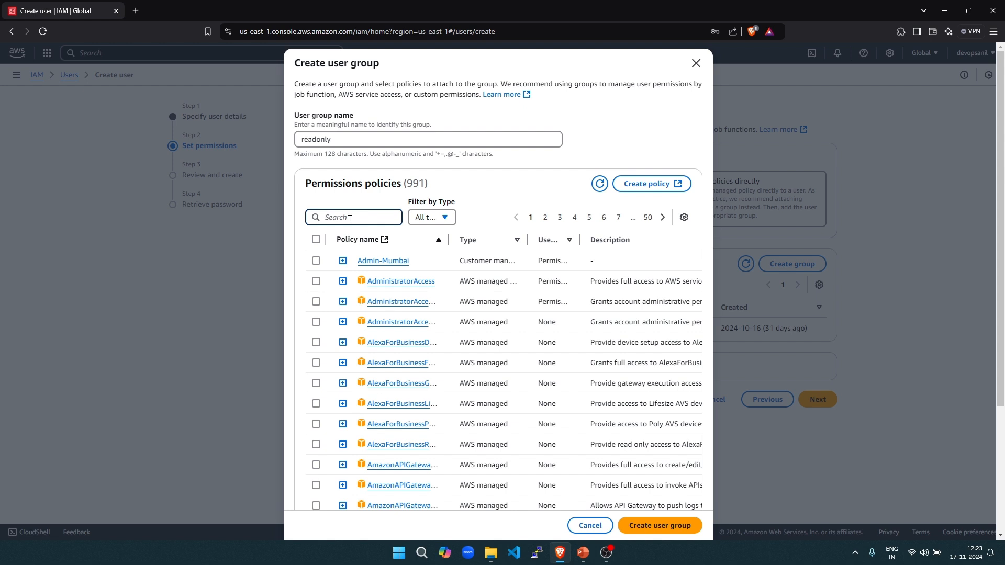
type("readonly")
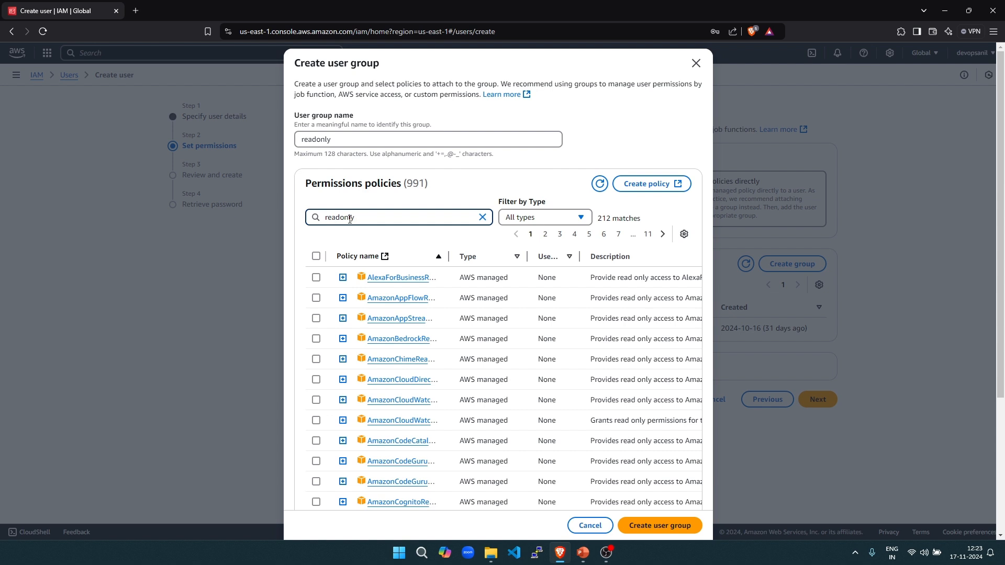
left_click_drag(449, 256, 508, 260)
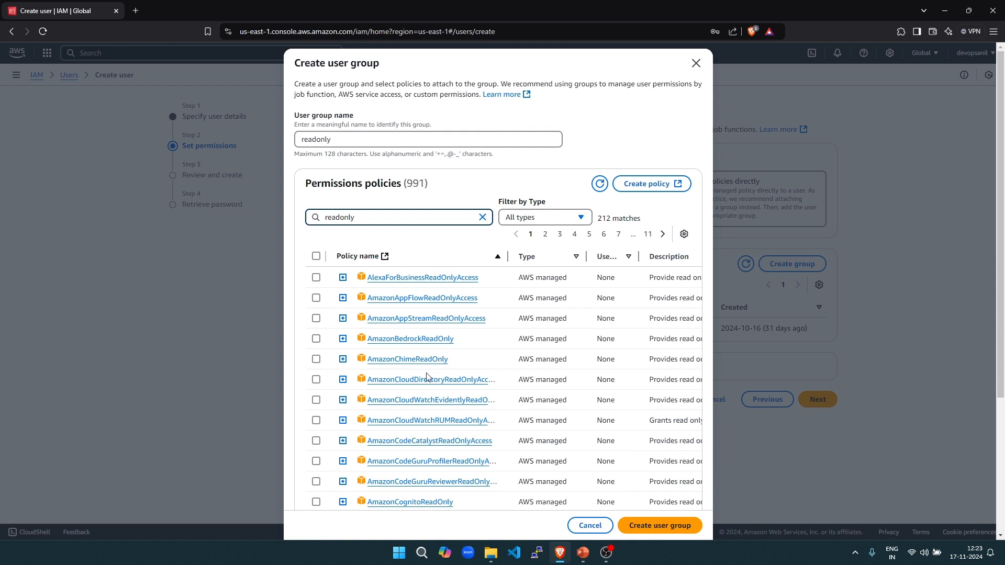
scroll(418, 387, "down", 4)
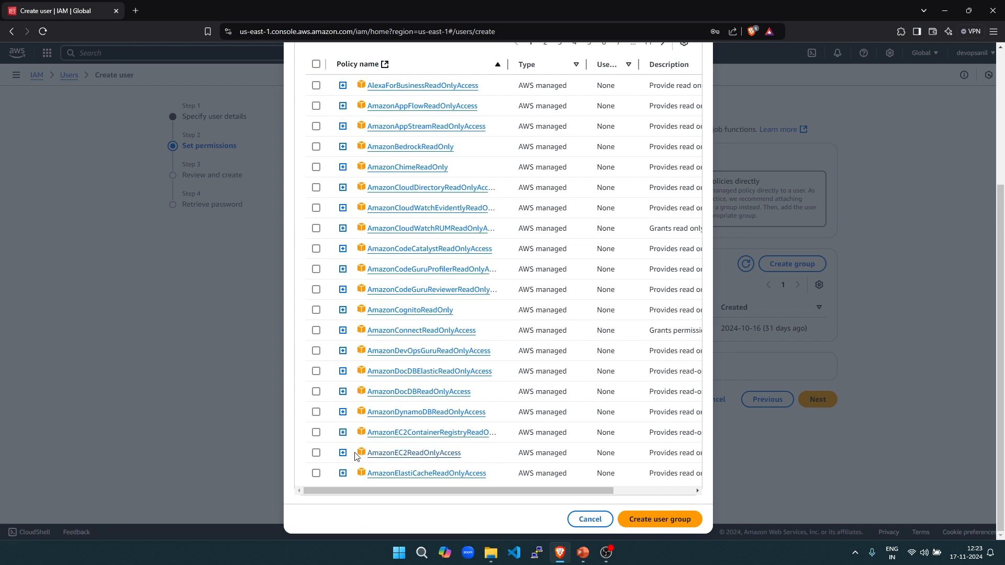
left_click(317, 453)
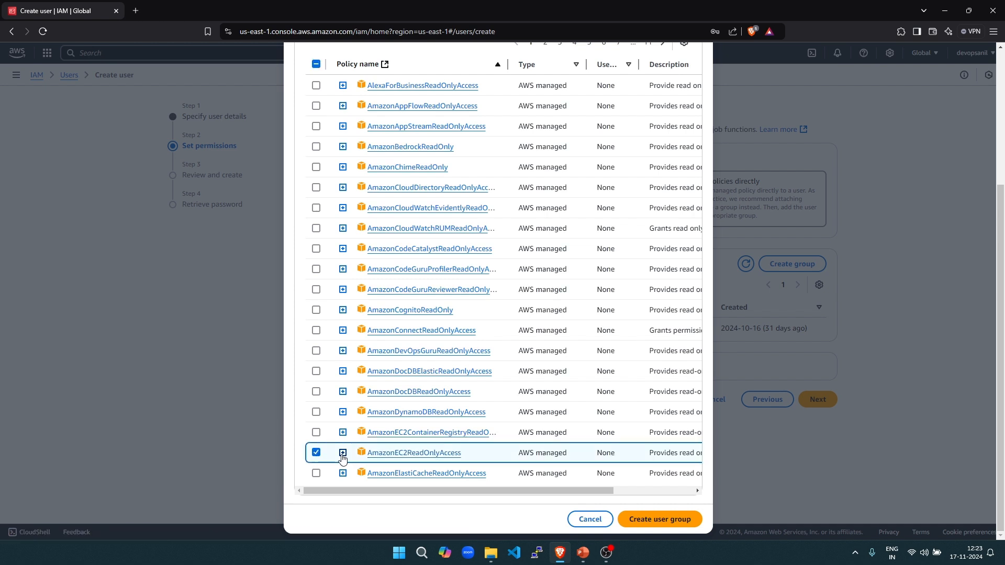
- Review the AmazonEC2ReadOnlyAccess policy JSON, then create the readonly group
left_click(343, 453)
scroll(542, 404, "down", 3)
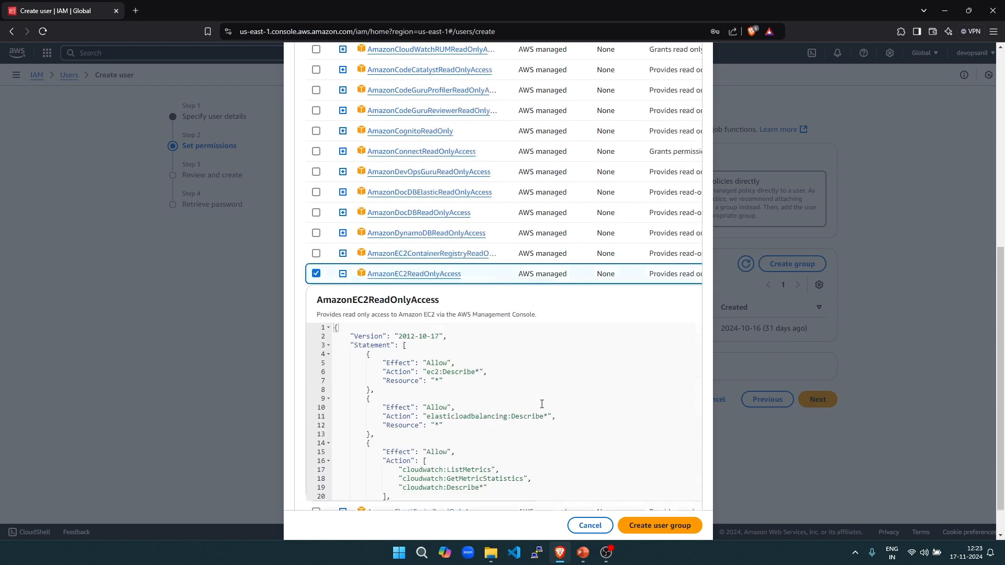
scroll(463, 348, "down", 1)
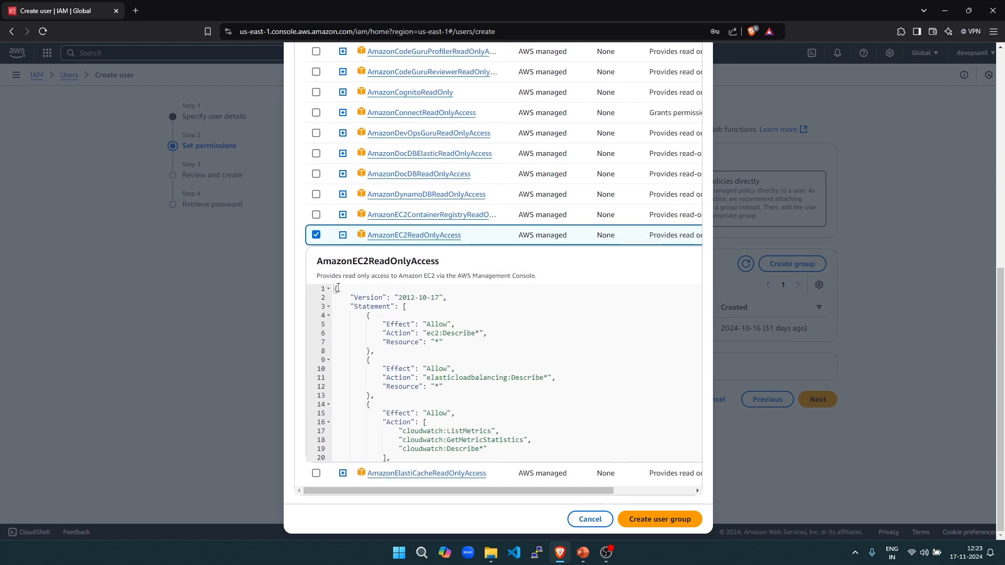
left_click_drag(335, 289, 417, 469)
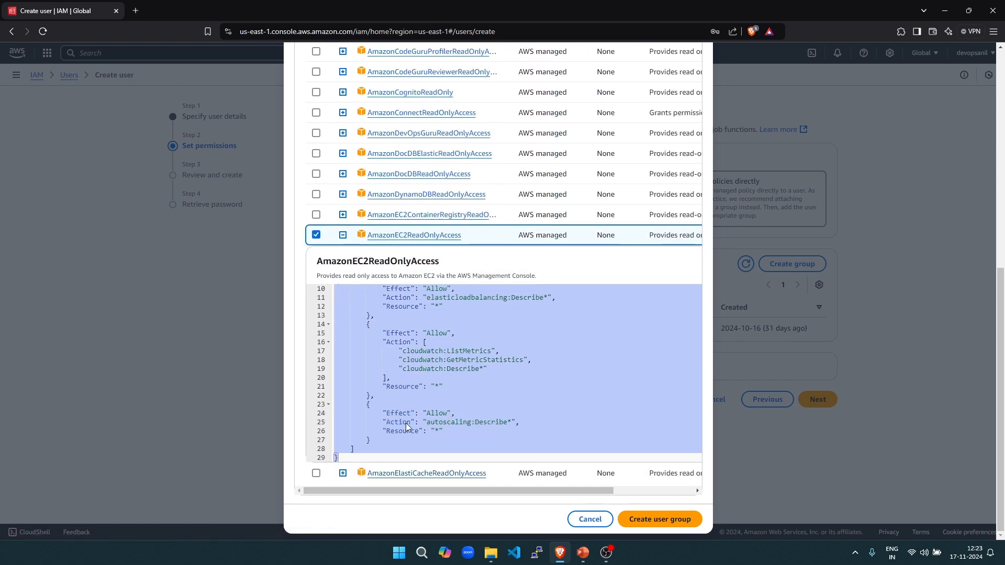
scroll(411, 385, "up", 2)
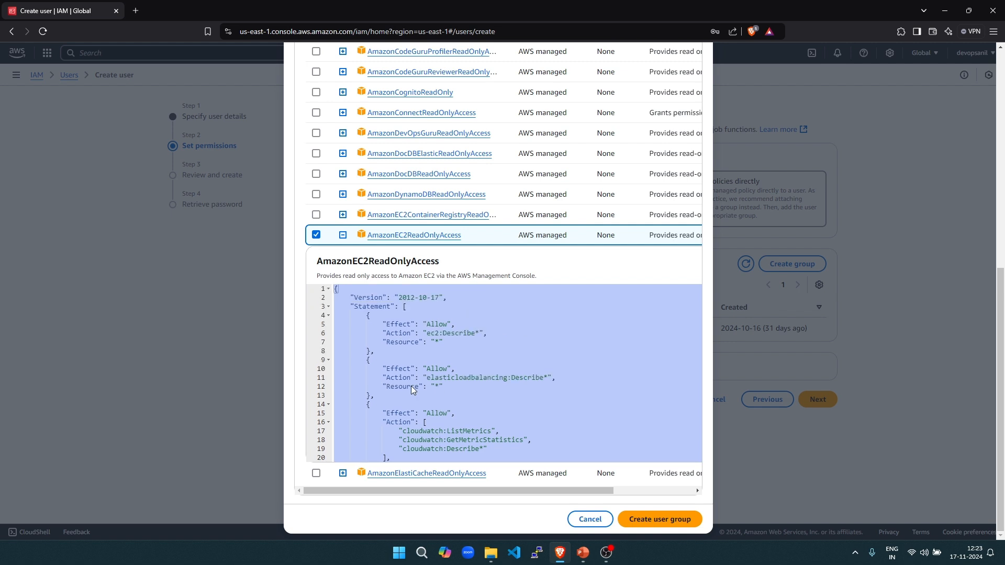
scroll(379, 362, "up", 2)
left_click(378, 362)
scroll(378, 362, "down", 2)
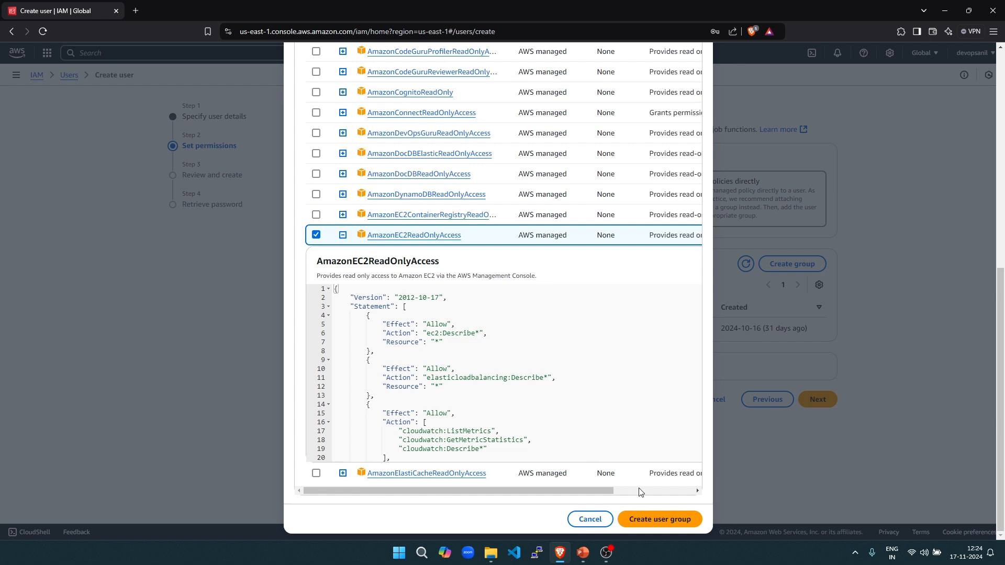
left_click(659, 519)
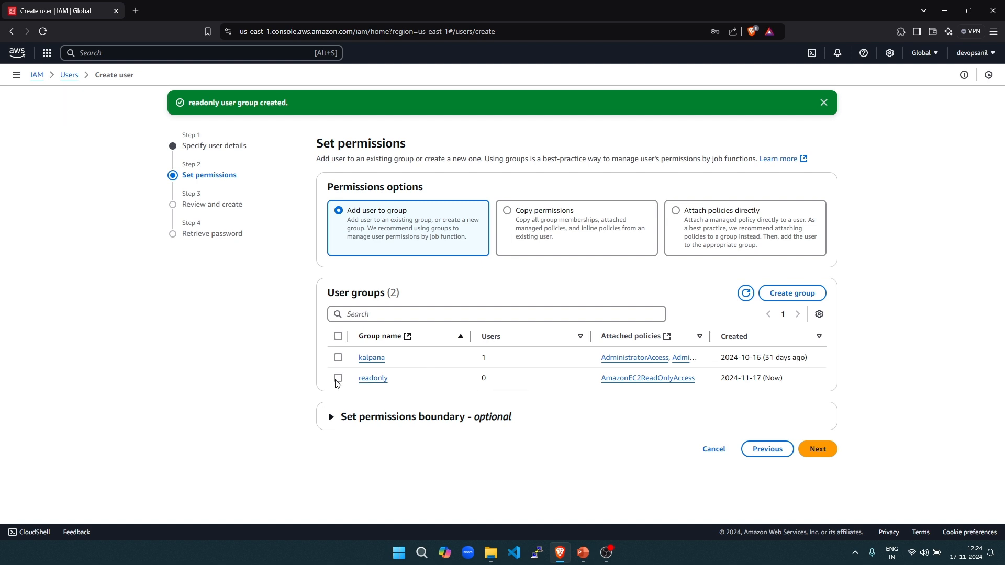
- Add the user to the readonly group, create it, reveal its password, and copy the sign-in URL
left_click(337, 379)
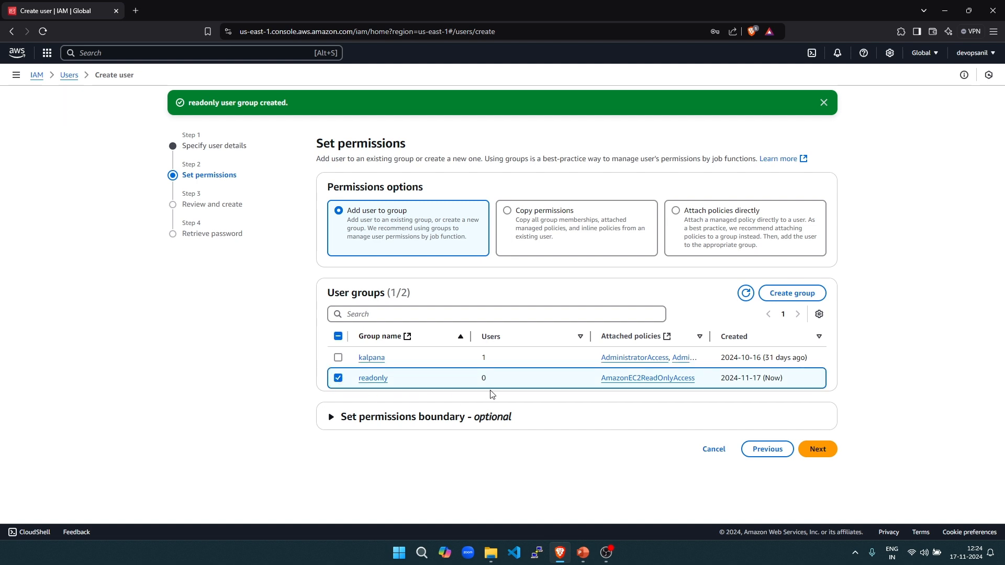
left_click(330, 417)
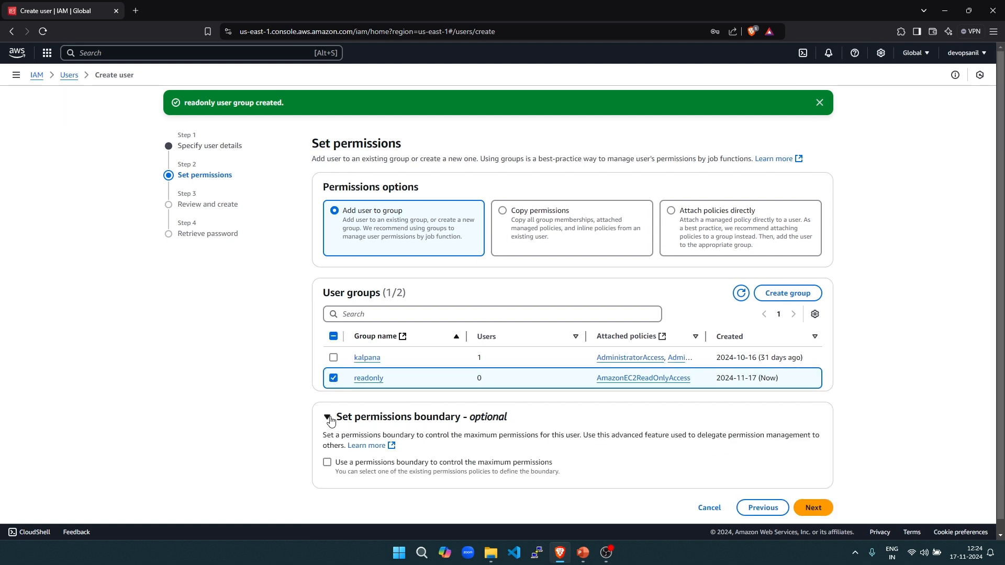
left_click(329, 418)
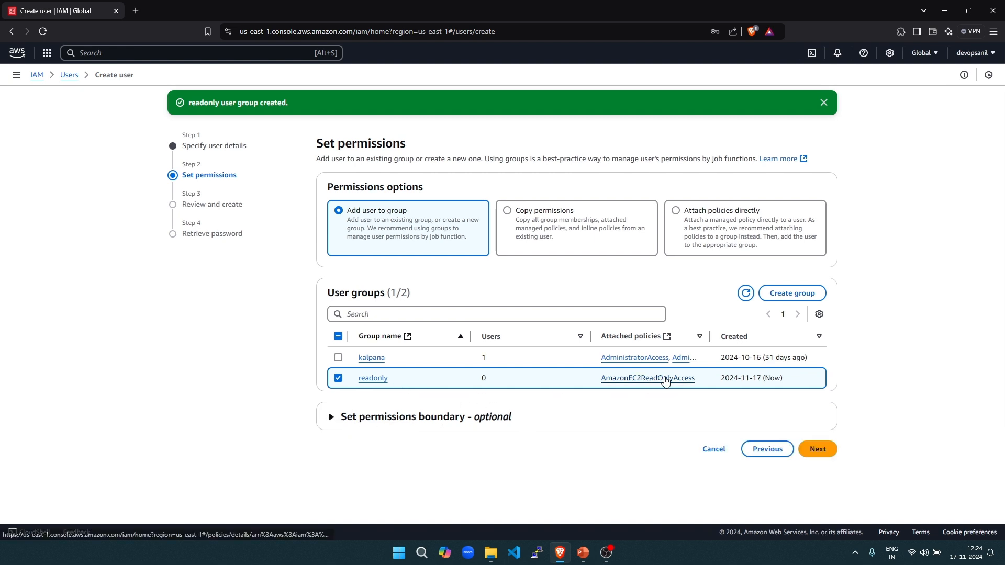
left_click(830, 453)
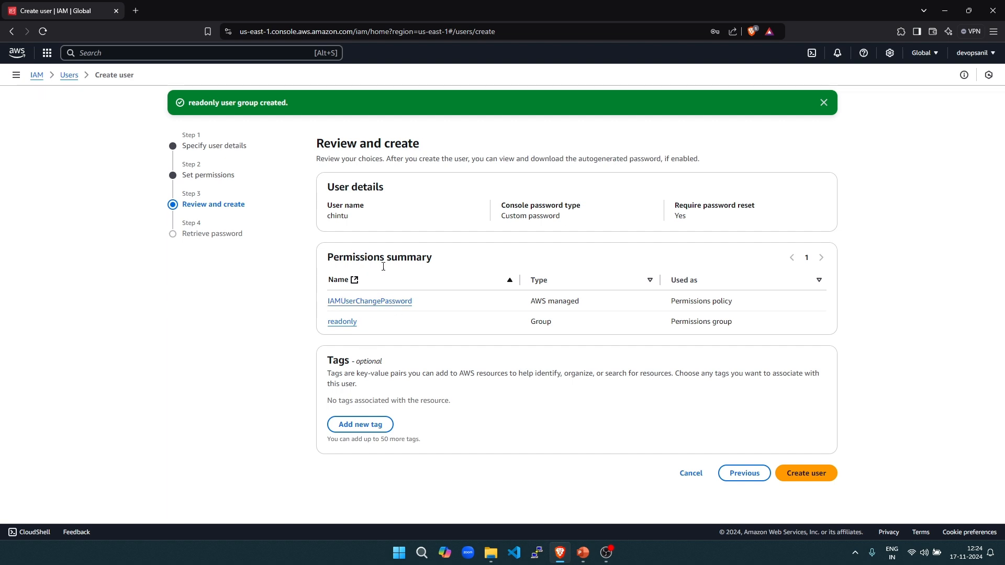
left_click(812, 474)
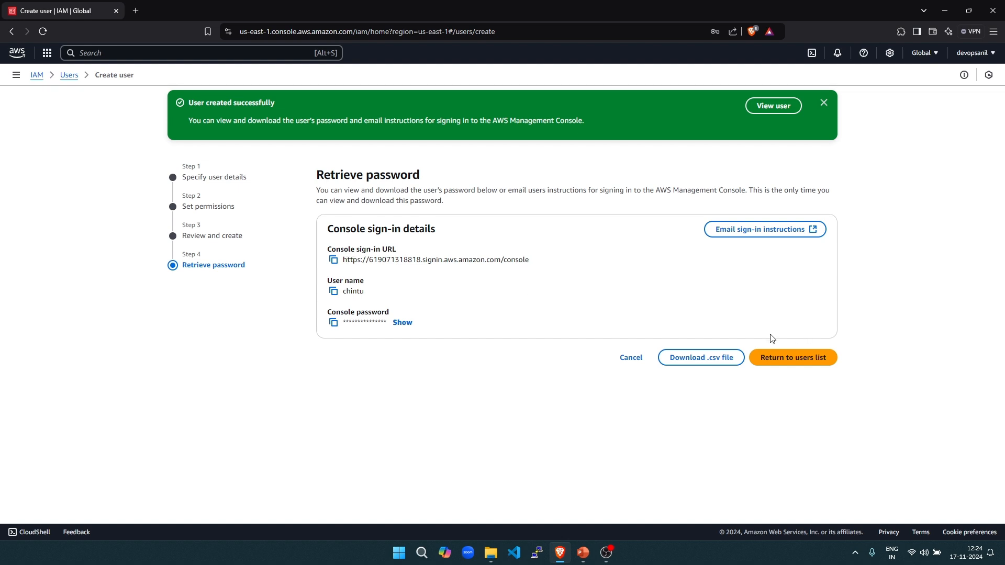
left_click(401, 323)
left_click(334, 260)
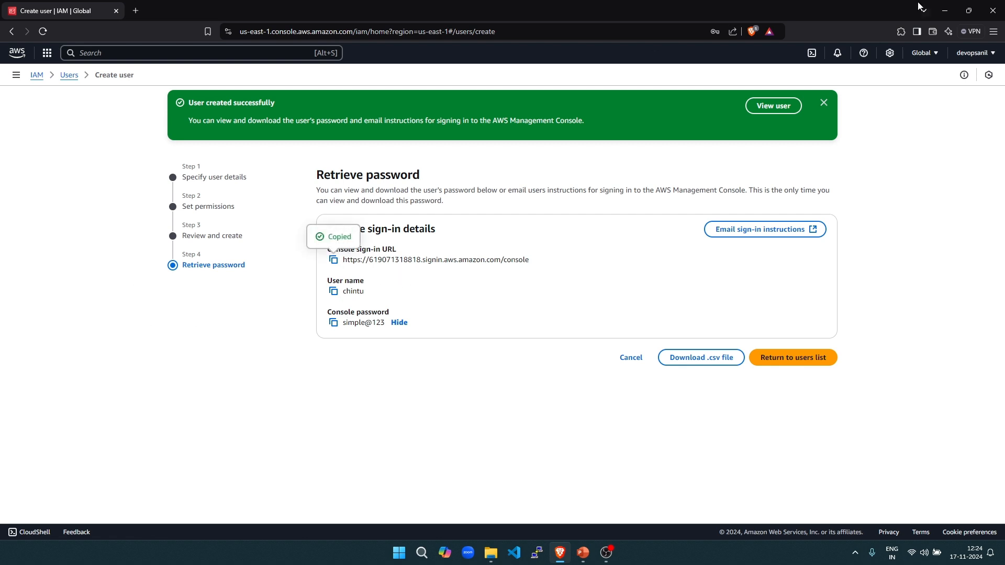
- Load the copied console sign-in URL in a new private browser window
left_click(994, 31)
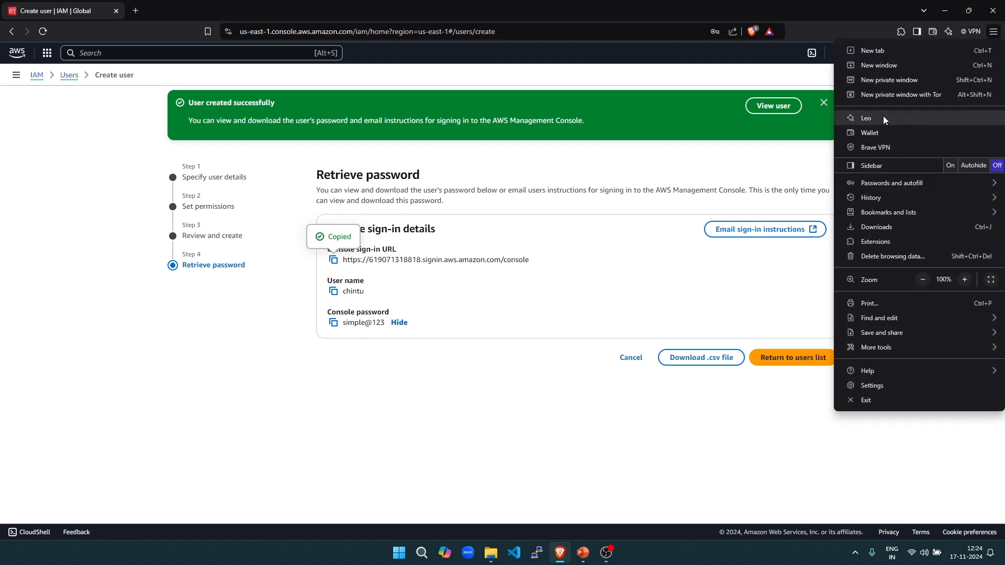
left_click(897, 83)
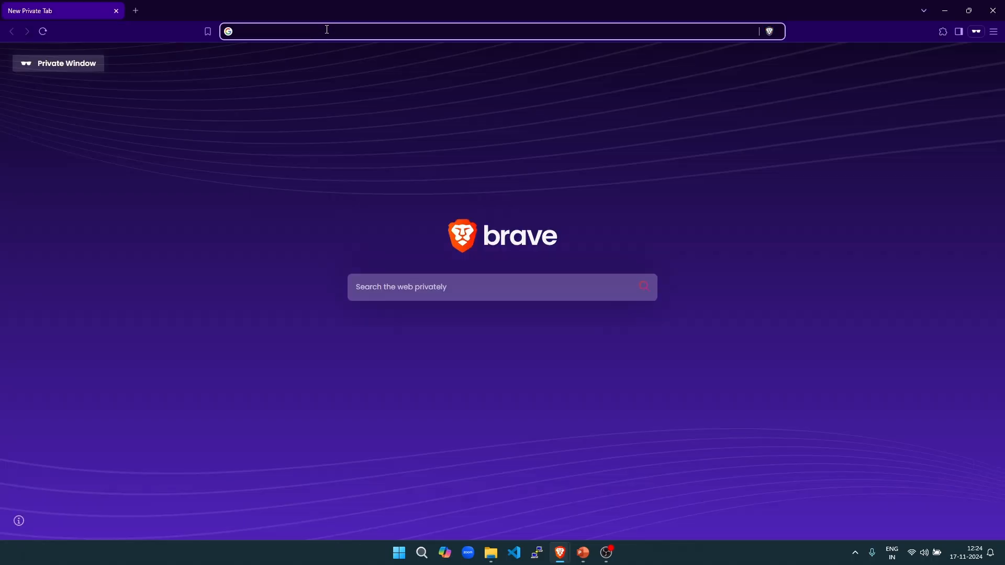
key("ctrl+v")
key("Return")
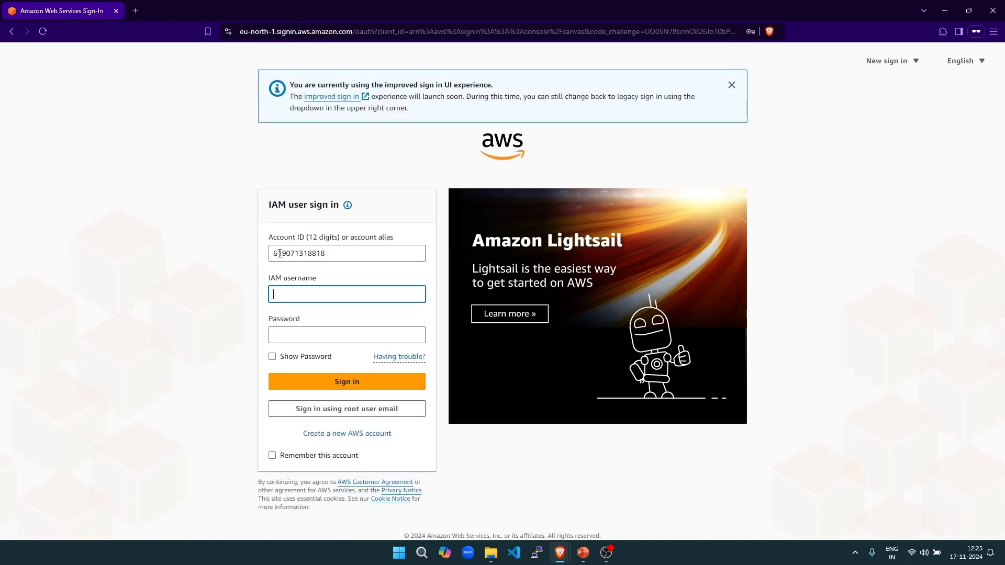
- Sign in with the new IAM user's username and password
left_click_drag(279, 253, 326, 254)
left_click(308, 295)
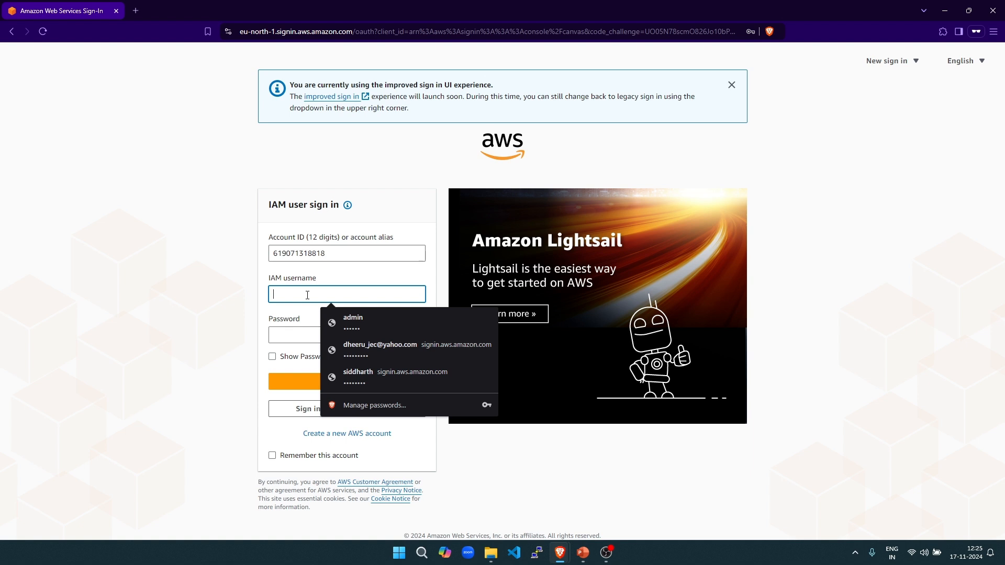
type("chu")
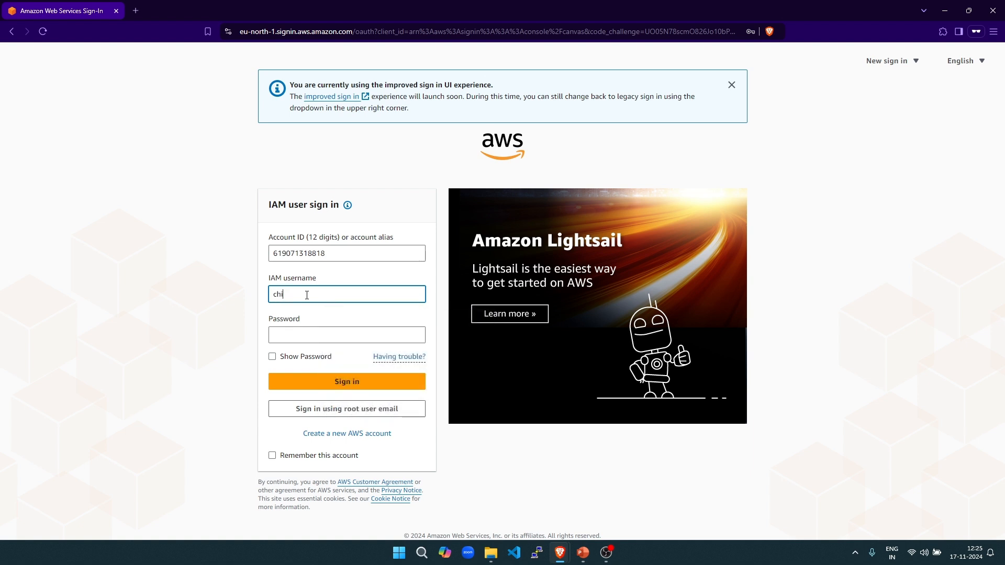
key("Tab")
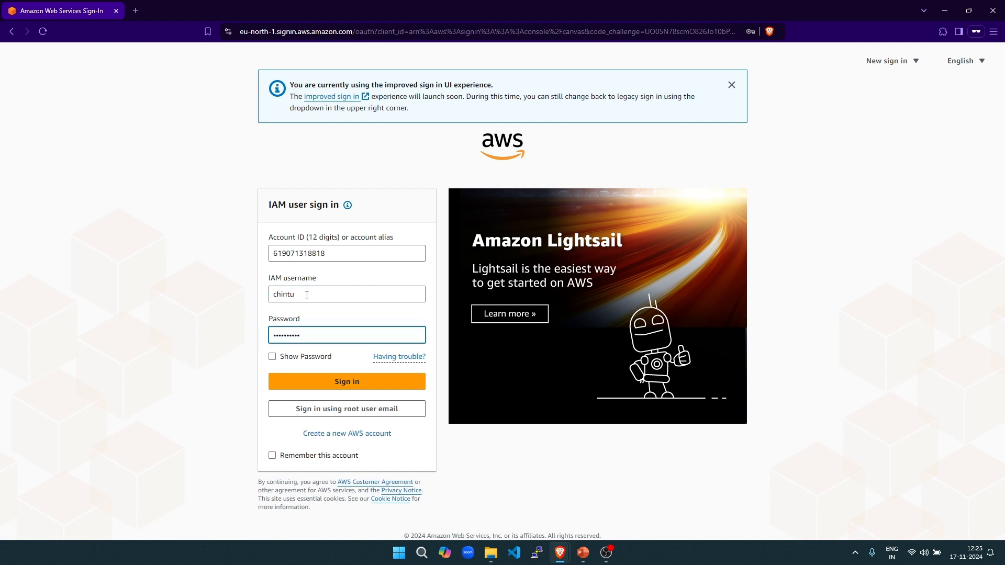
left_click(272, 357)
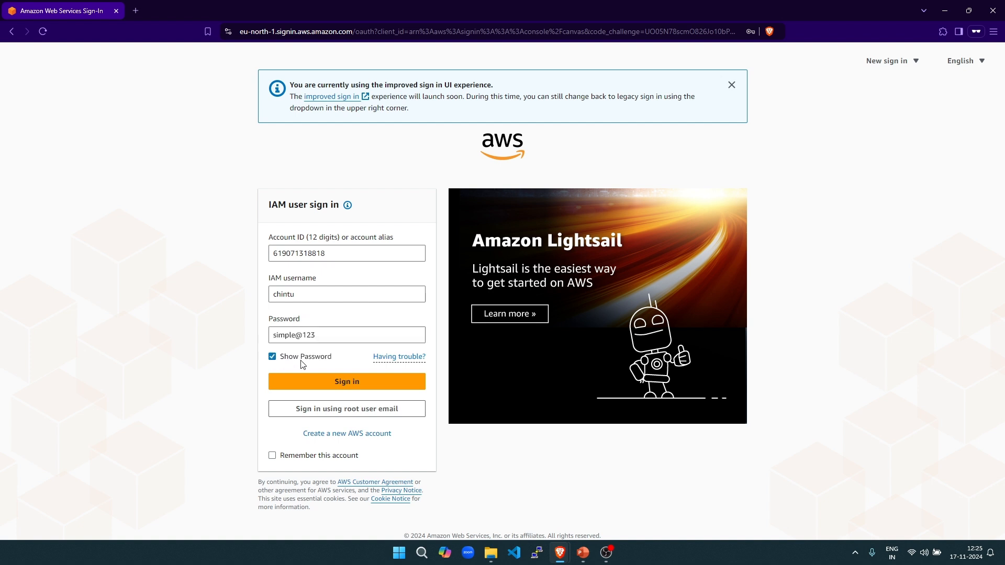
left_click(331, 386)
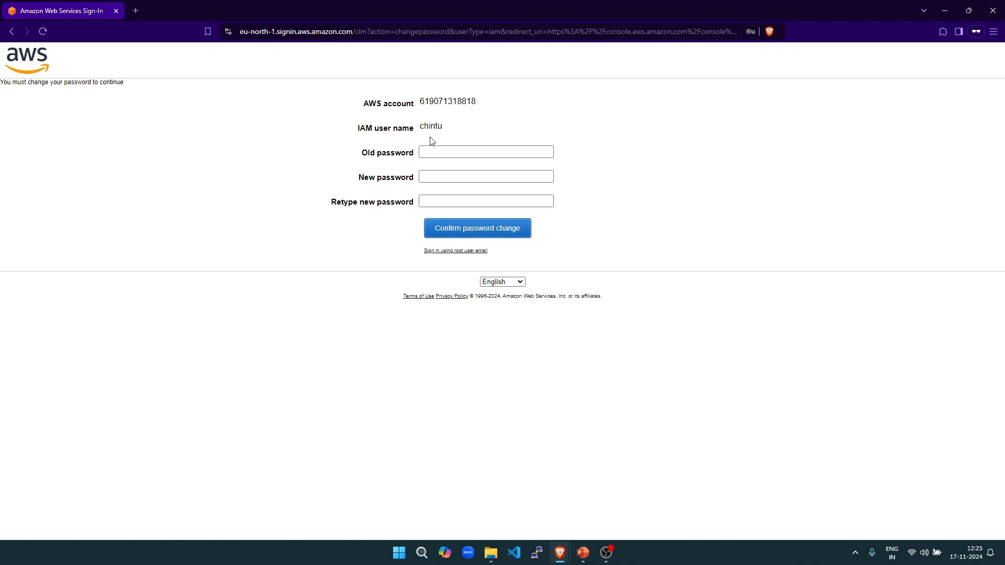
- Enter the old password and the new password twice, then confirm the password change
left_click(433, 151)
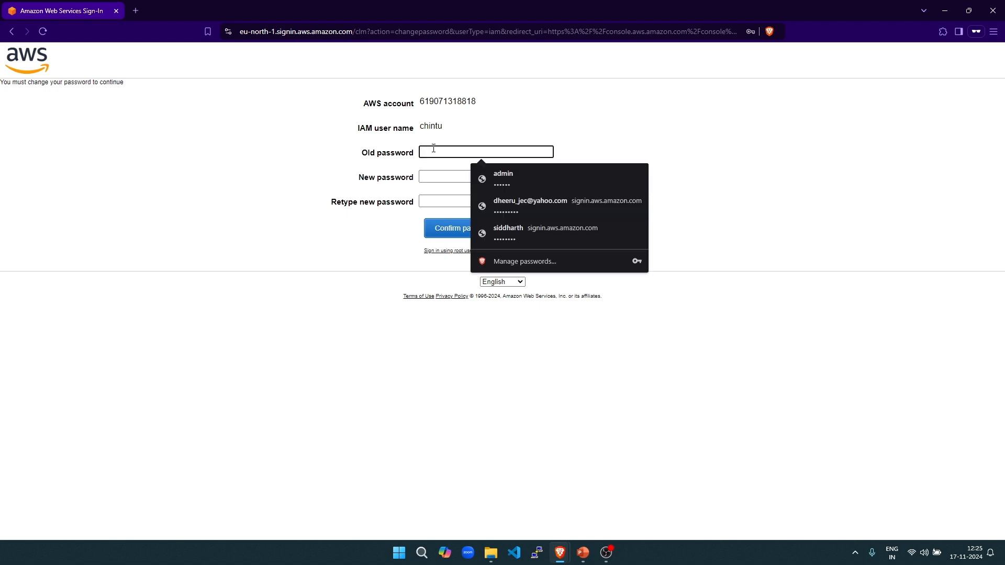
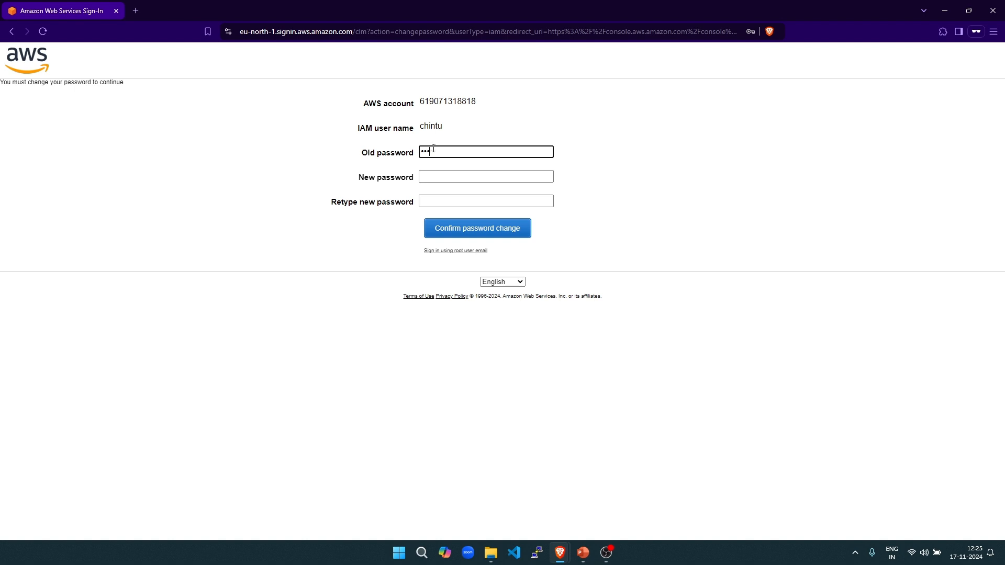
key("BackSpace")
key("BackSpace")
key("BackSpace")
key("Tab")
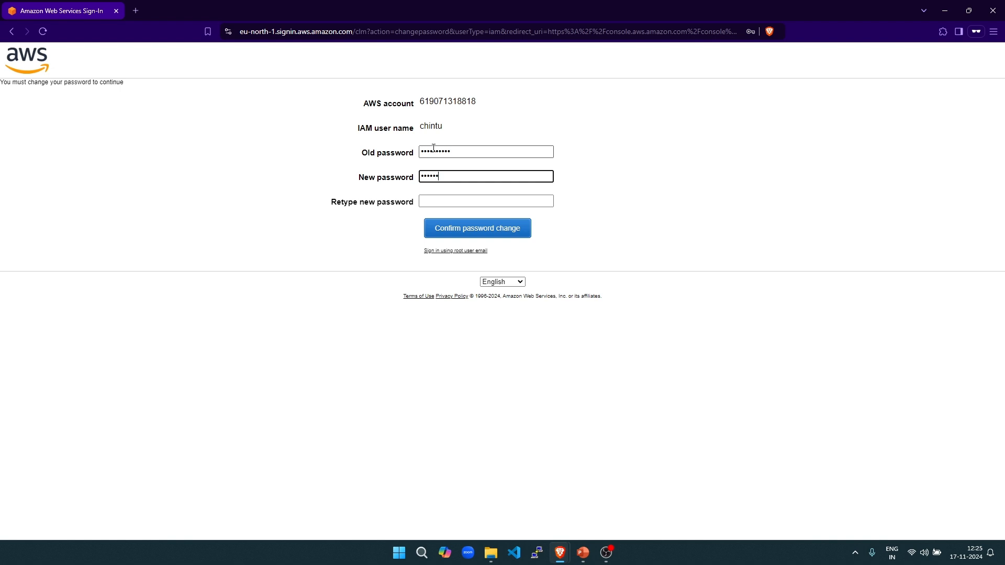
key("Tab")
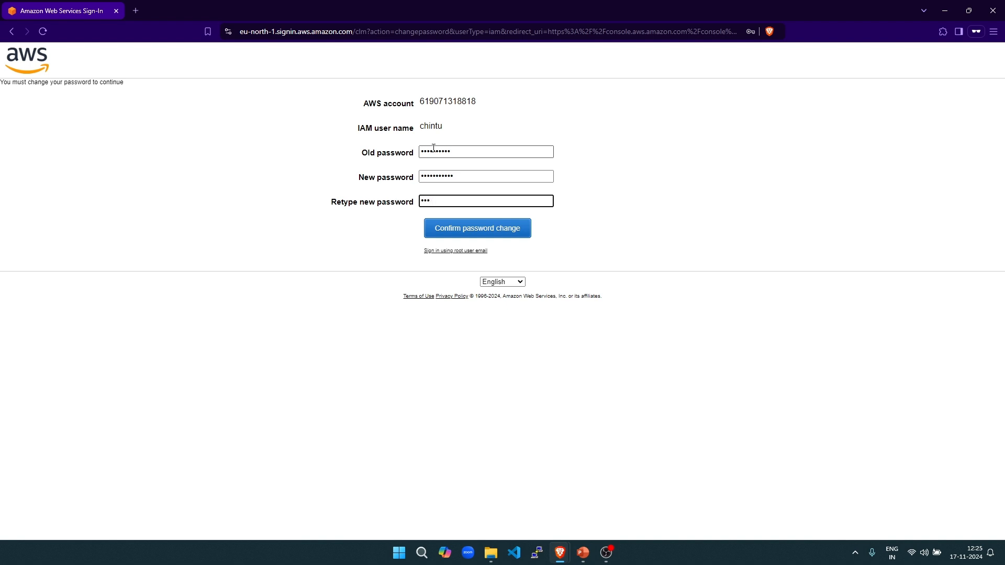
key("BackSpace")
key("BackSpace")
key("BackSpace")
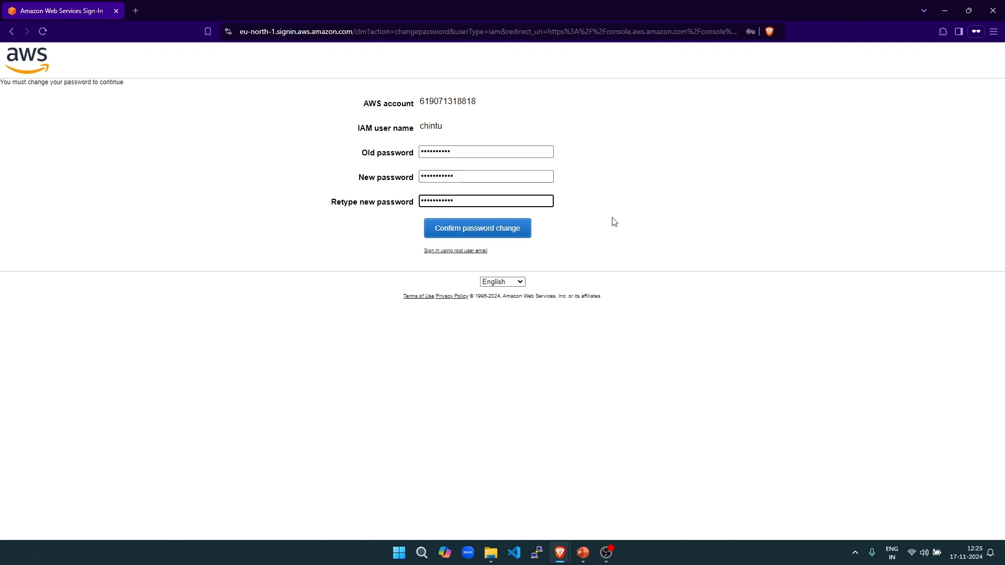
left_click(636, 216)
left_click(498, 230)
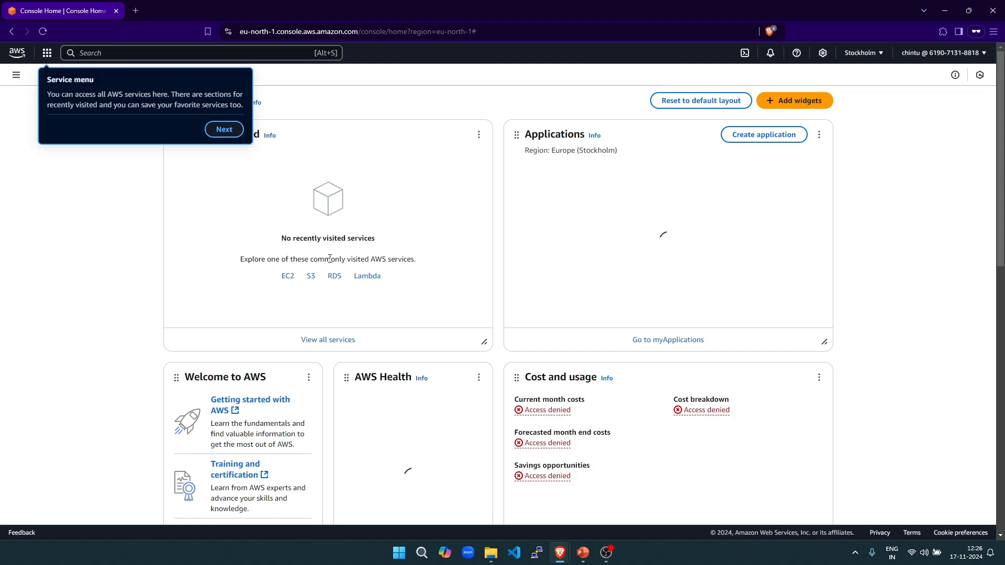
- Open S3, dismiss the two tour tips, and start creating a bucket
left_click(311, 278)
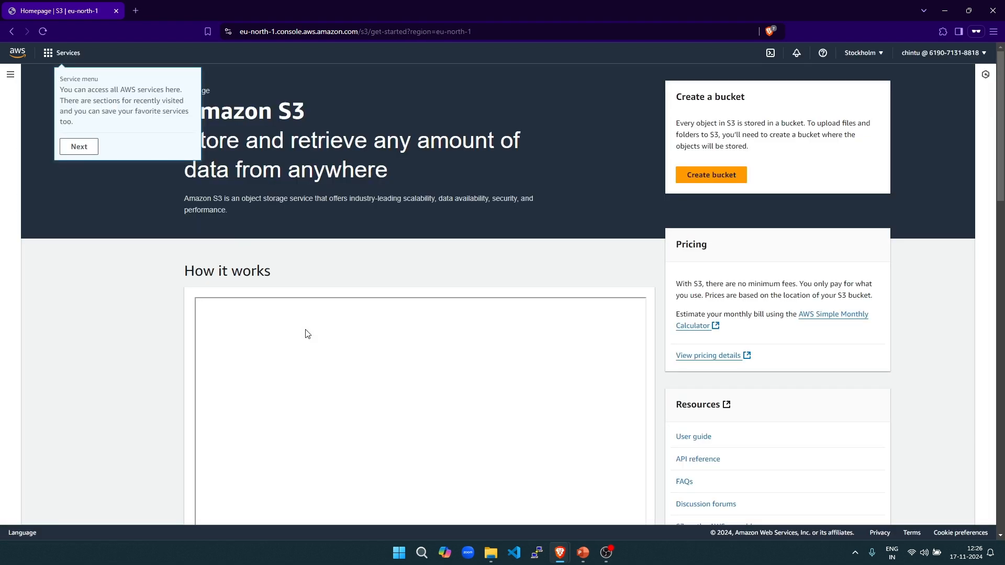
left_click(79, 146)
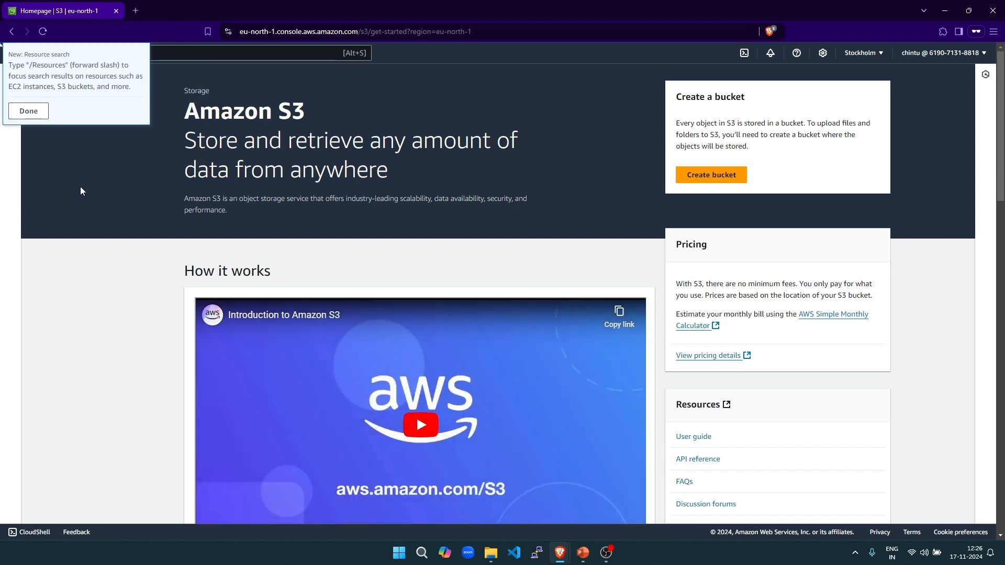
left_click(31, 112)
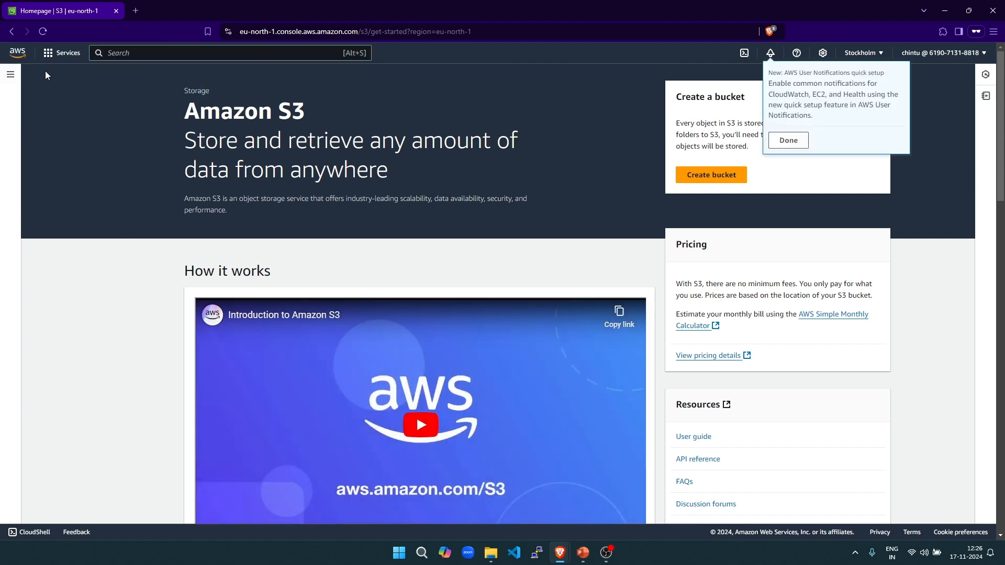
left_click(709, 179)
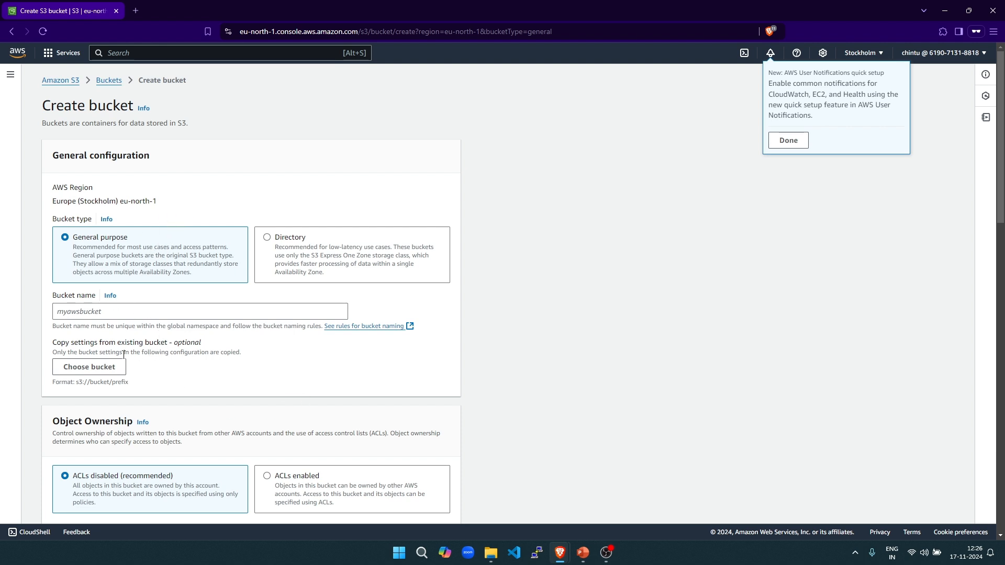
- Try creating an S3 bucket named 'anil' and see it denied for missing s3:CreateBucket permission
left_click(162, 312)
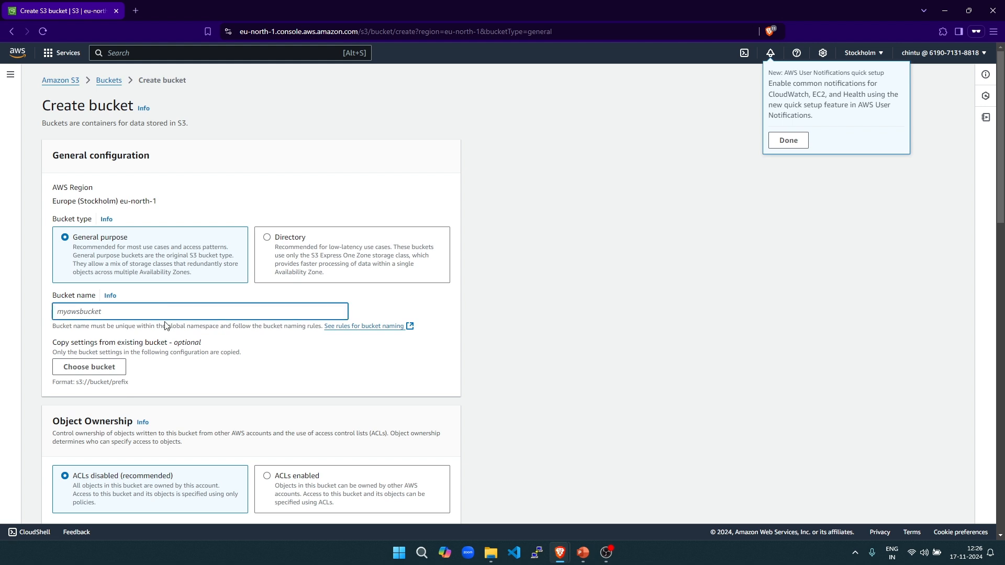
type("anil1234321234")
scroll(165, 326, "down", 15)
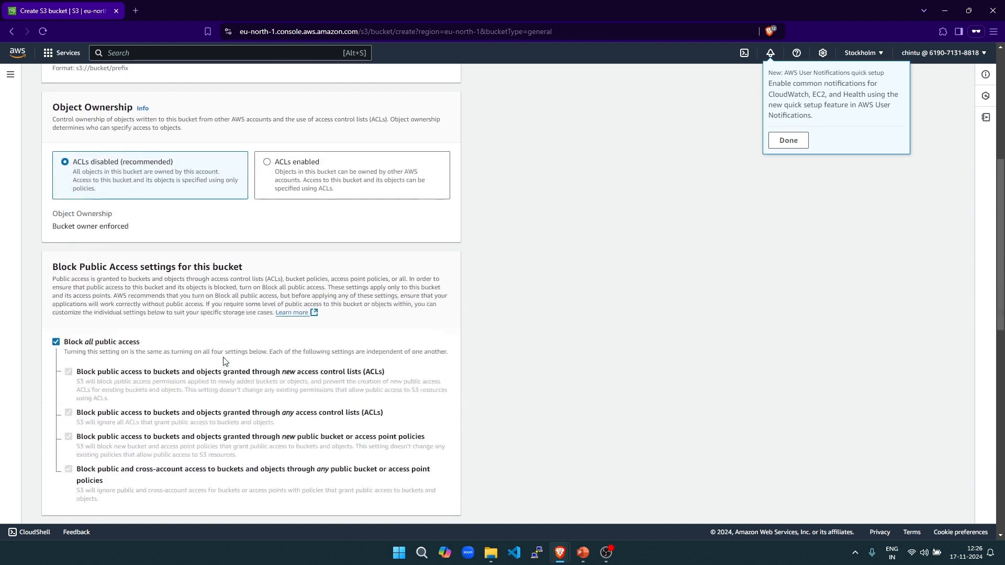
scroll(225, 361, "down", 1)
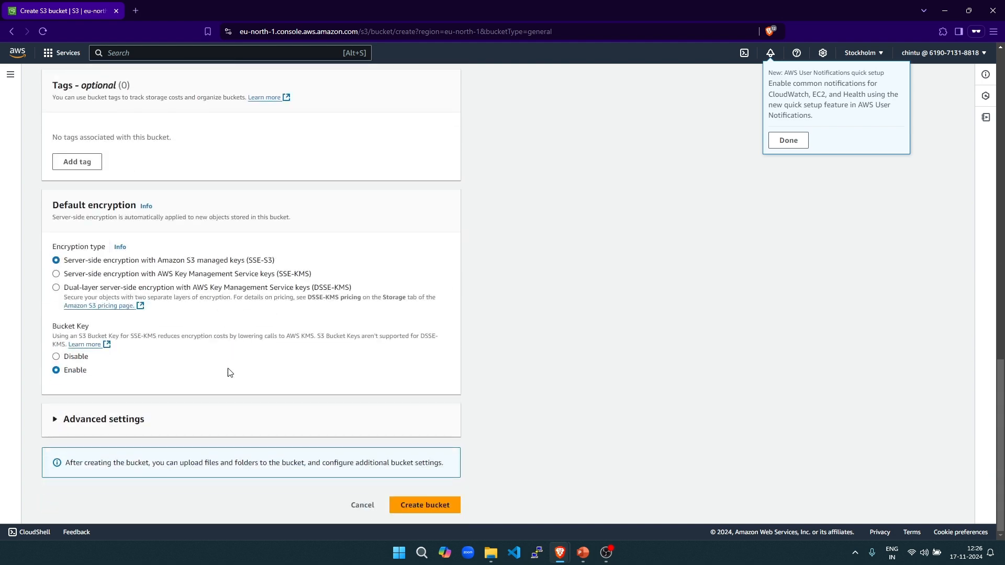
left_click(417, 505)
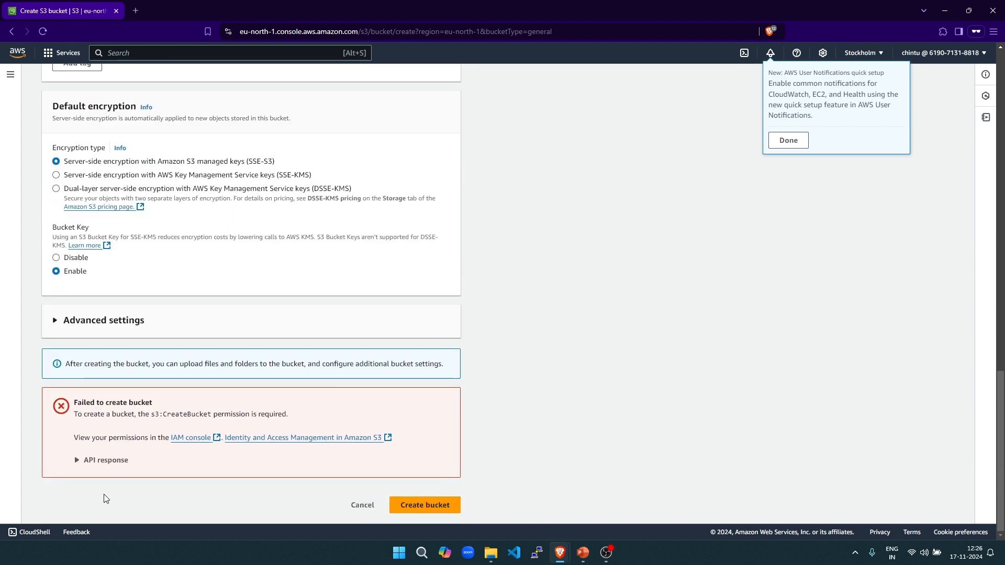
left_click_drag(77, 415, 290, 419)
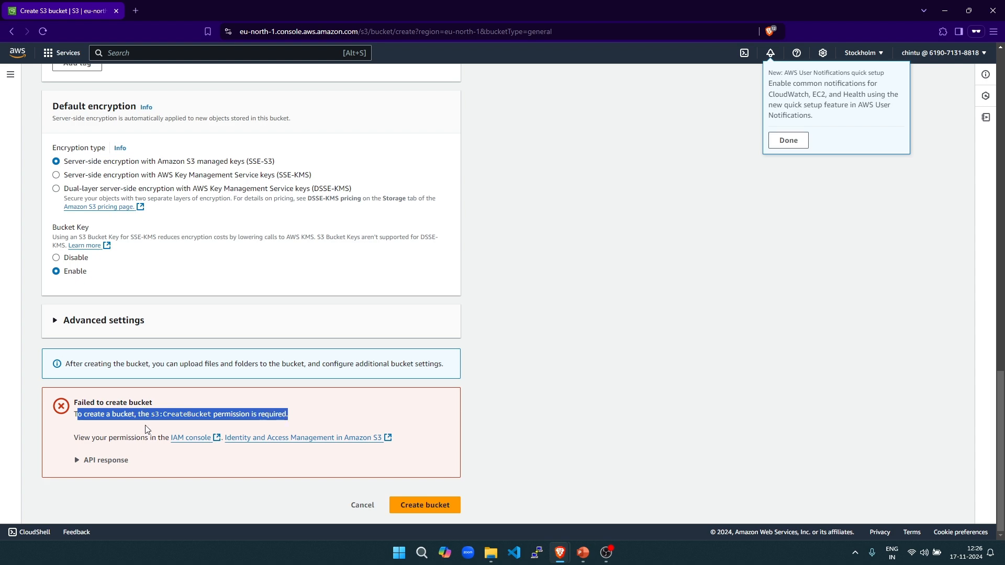
- Close the test user's S3 browser window to return to the IAM console
scroll(192, 341, "up", 15)
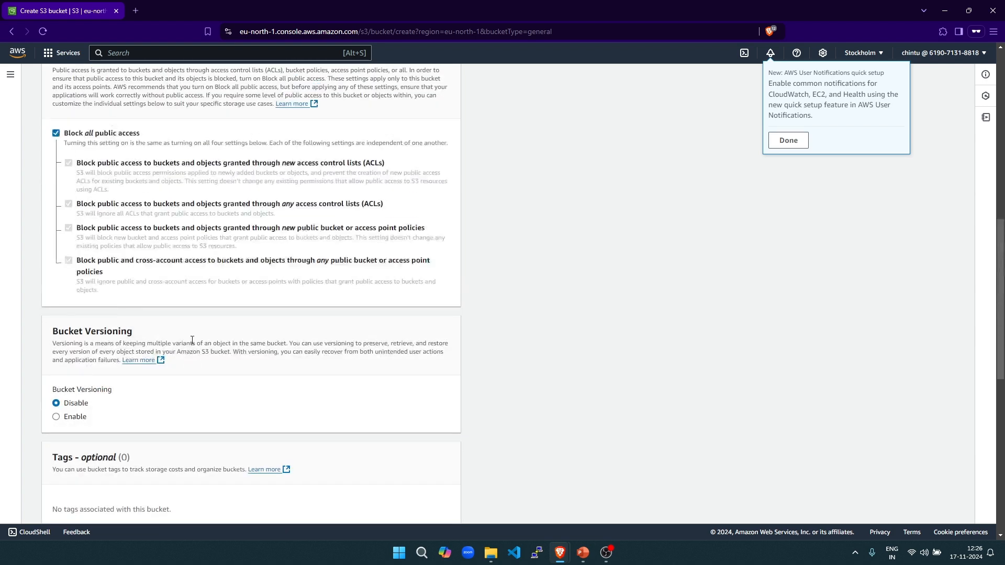
scroll(192, 341, "up", 2)
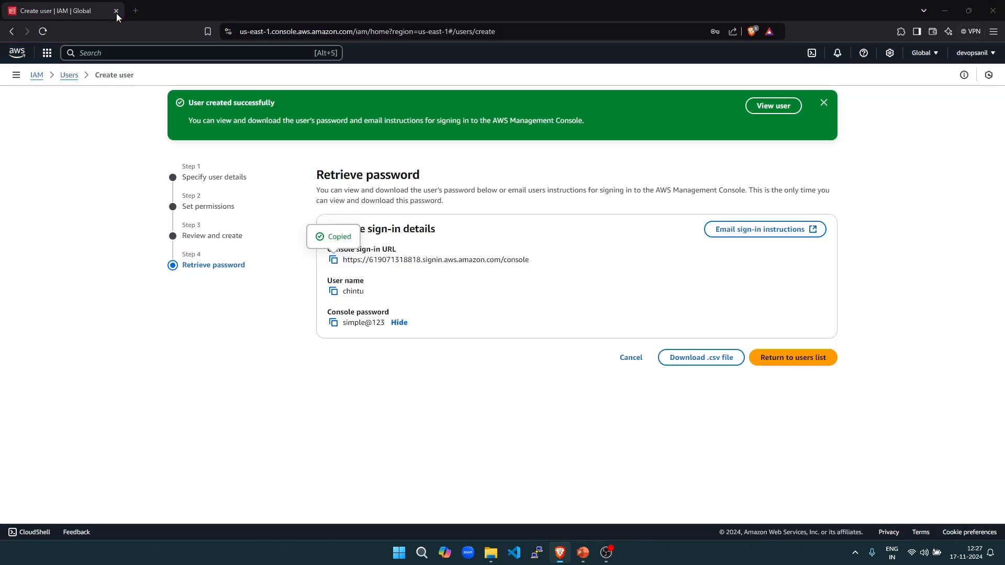
left_click(116, 11)
- Show the readonly group's permissions, listing only AmazonEC2ReadOnlyAccess, and the Add permissions options
left_click(36, 76)
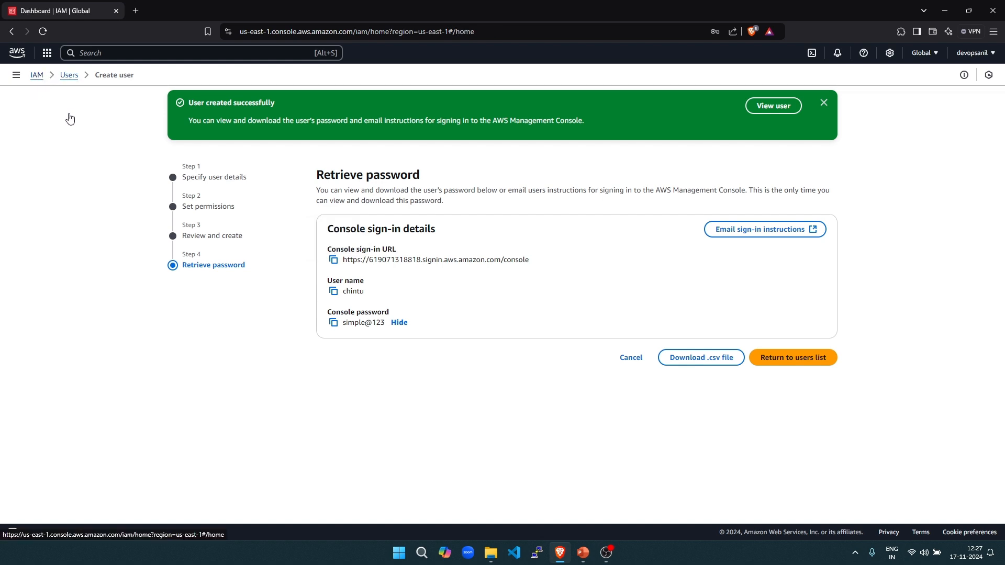
left_click(38, 216)
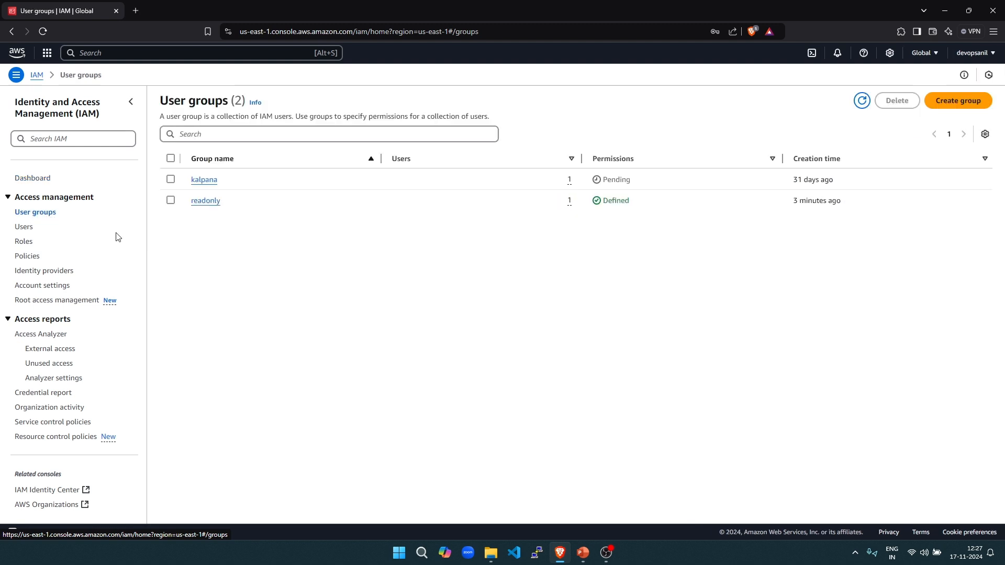
left_click(209, 206)
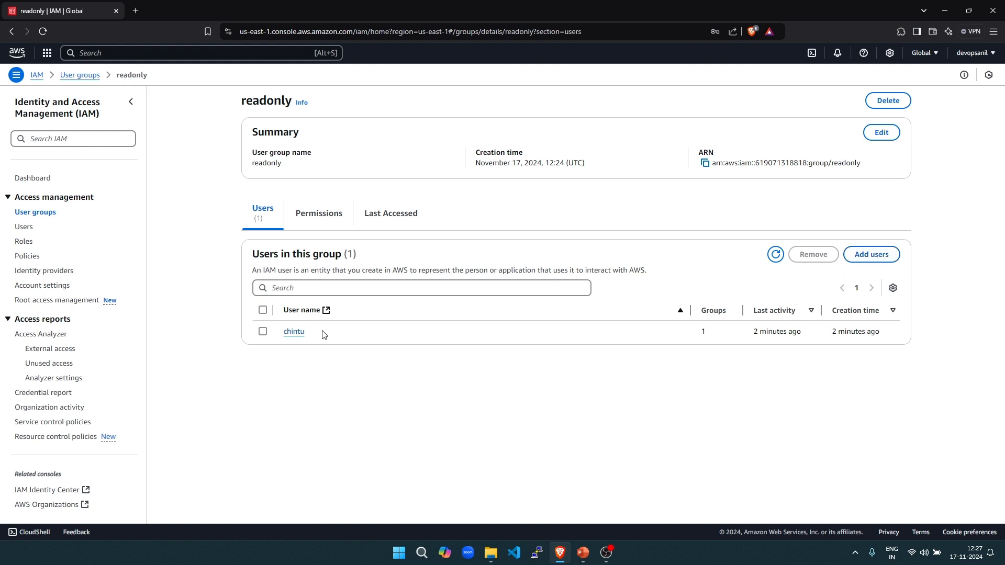
left_click(325, 220)
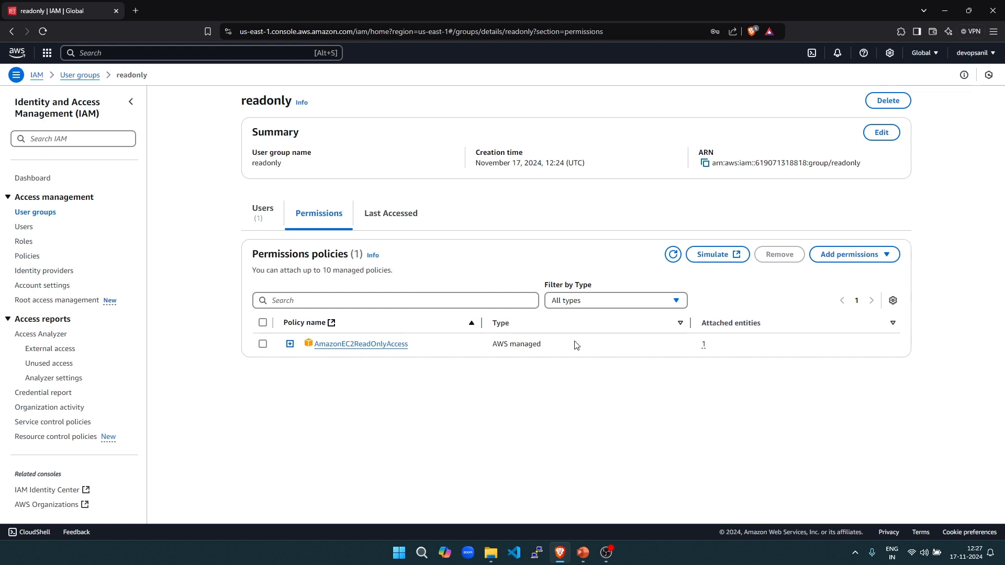
left_click(852, 255)
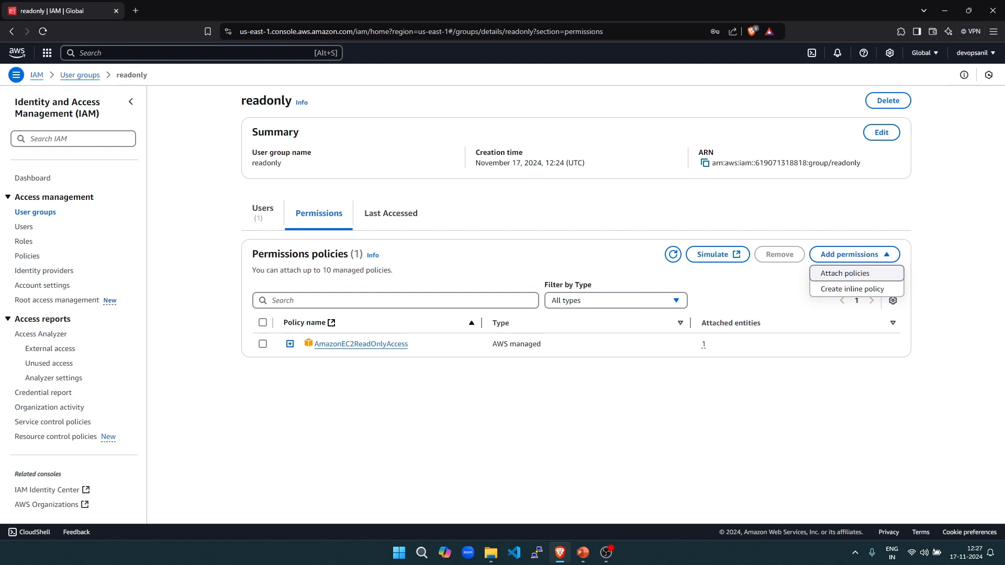
mouse_move(564, 562)
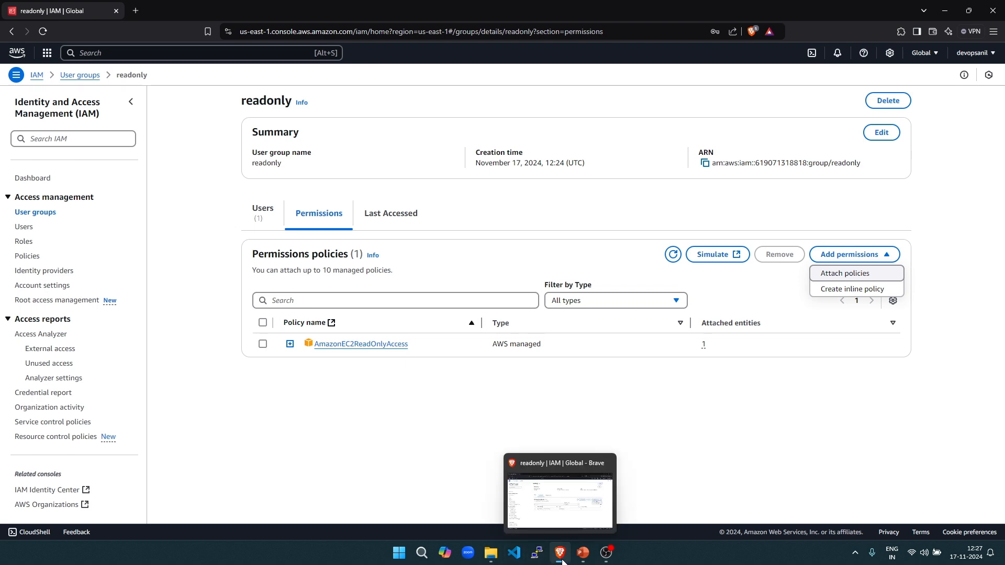
- Resume the slide show and reveal the IAM Policies inheritance slide's three-user Developers group and policy
mouse_move(444, 512)
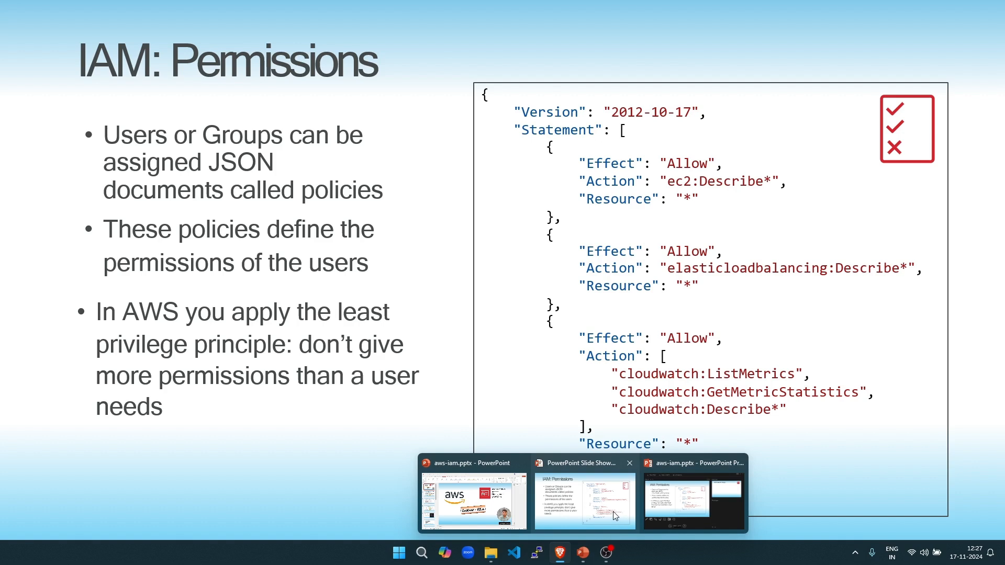
left_click(607, 515)
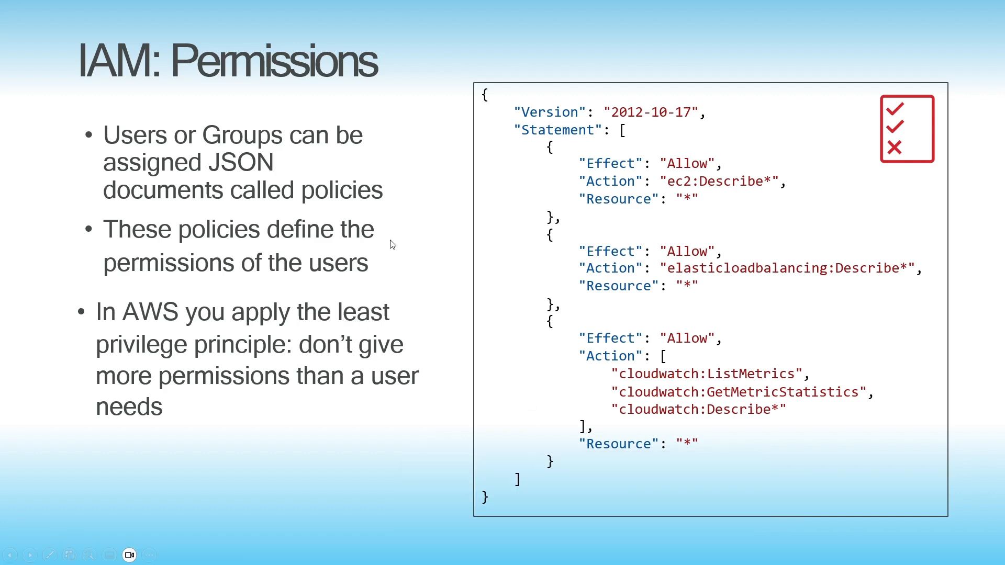
left_click(410, 241)
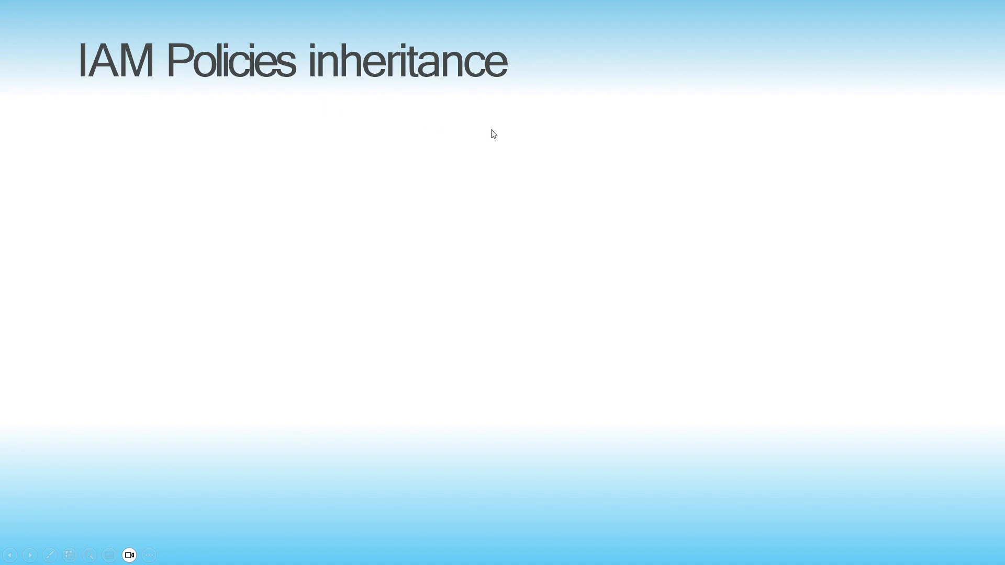
left_click(443, 139)
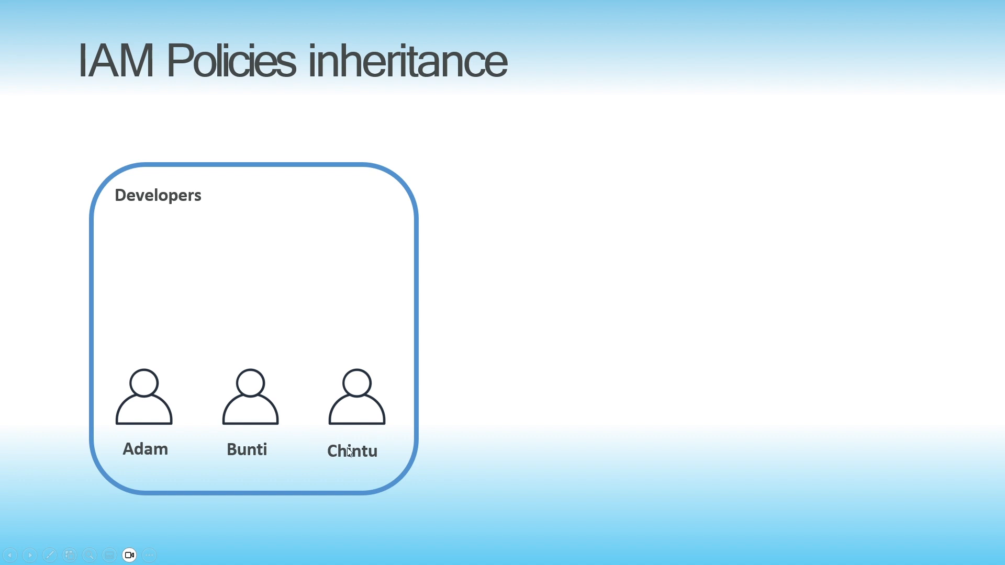
left_click(451, 415)
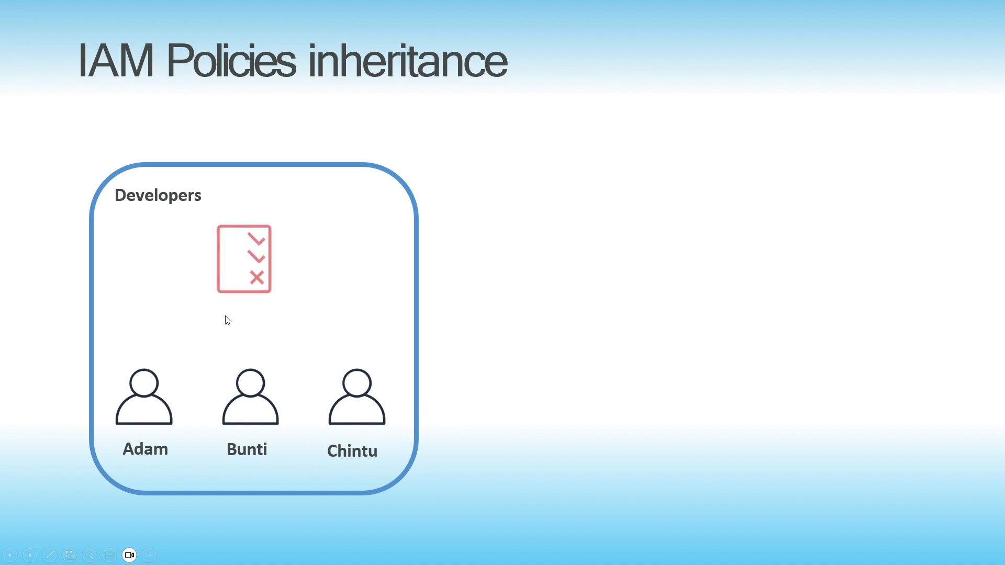
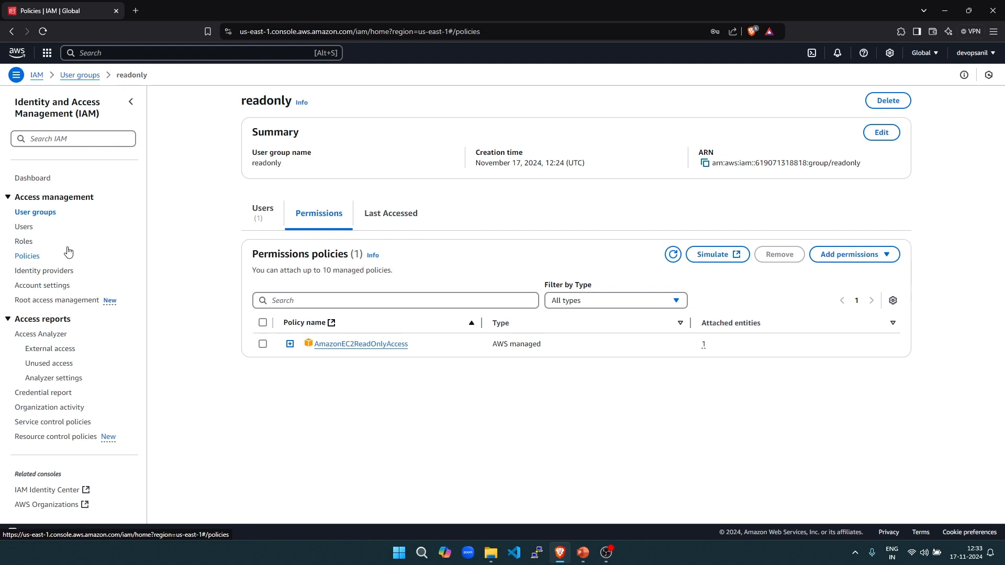
- Start a new policy from the Policies list, then discard the unsaved draft and go to the IAM Dashboard
left_click(26, 257)
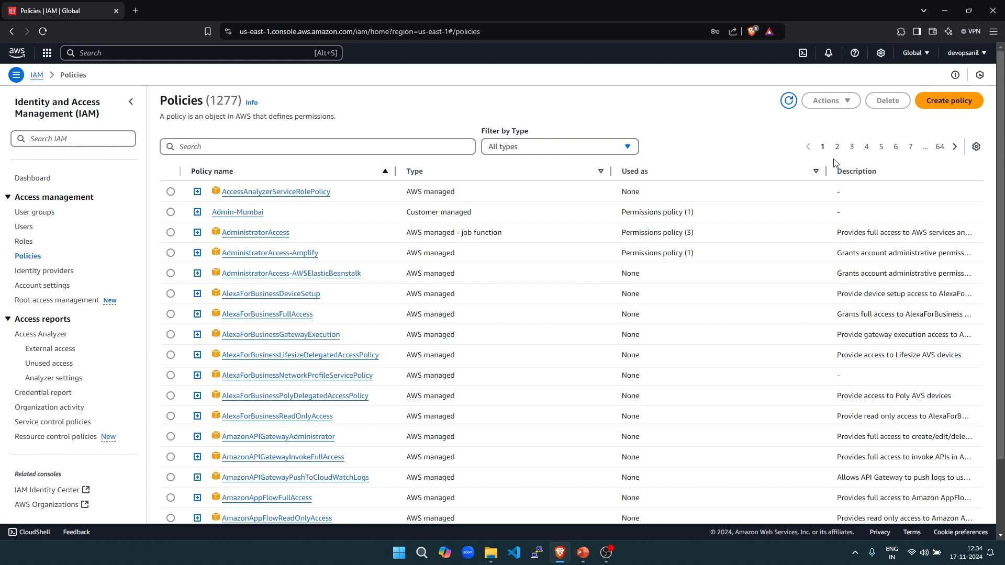
left_click(958, 102)
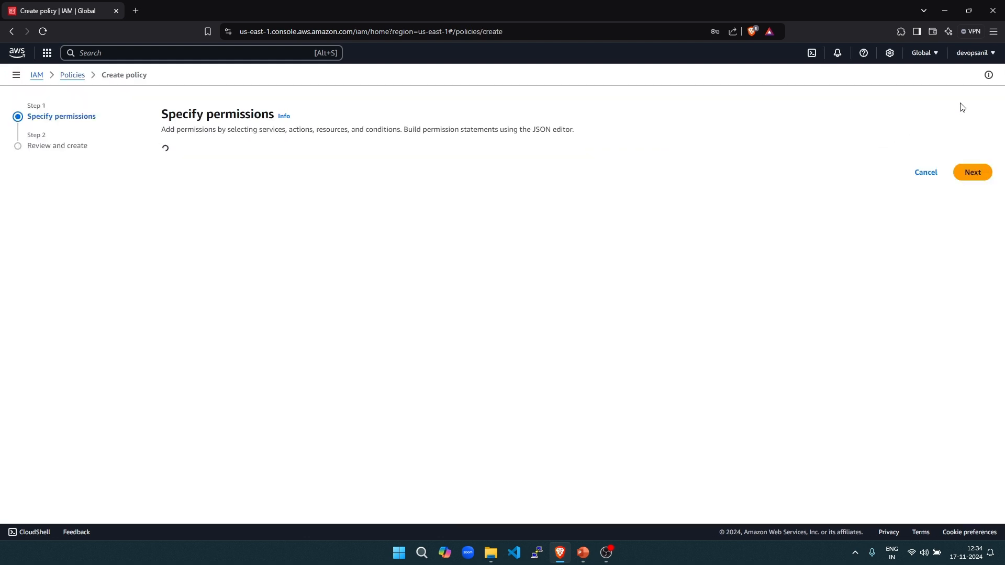
left_click(34, 76)
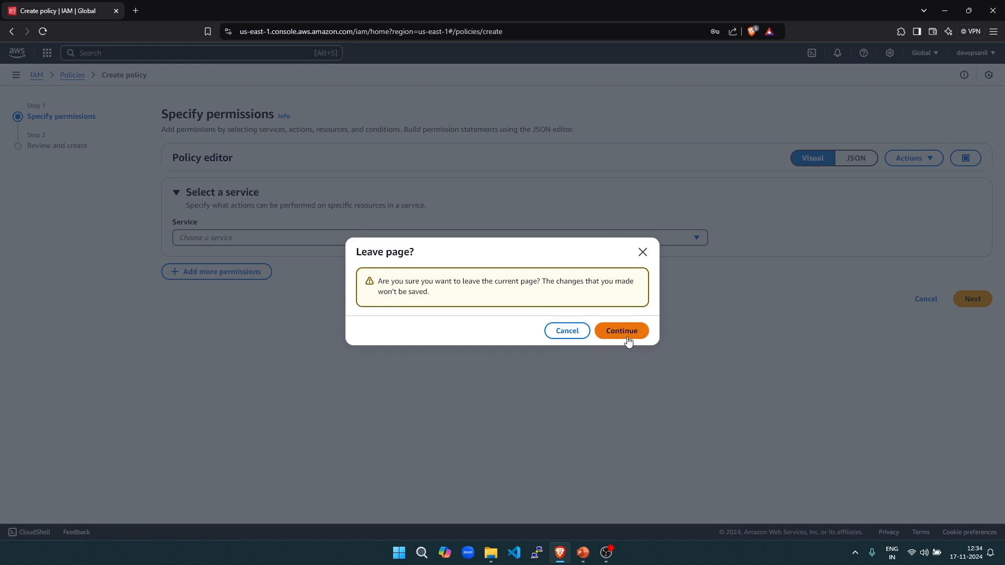
left_click(567, 334)
left_click(35, 76)
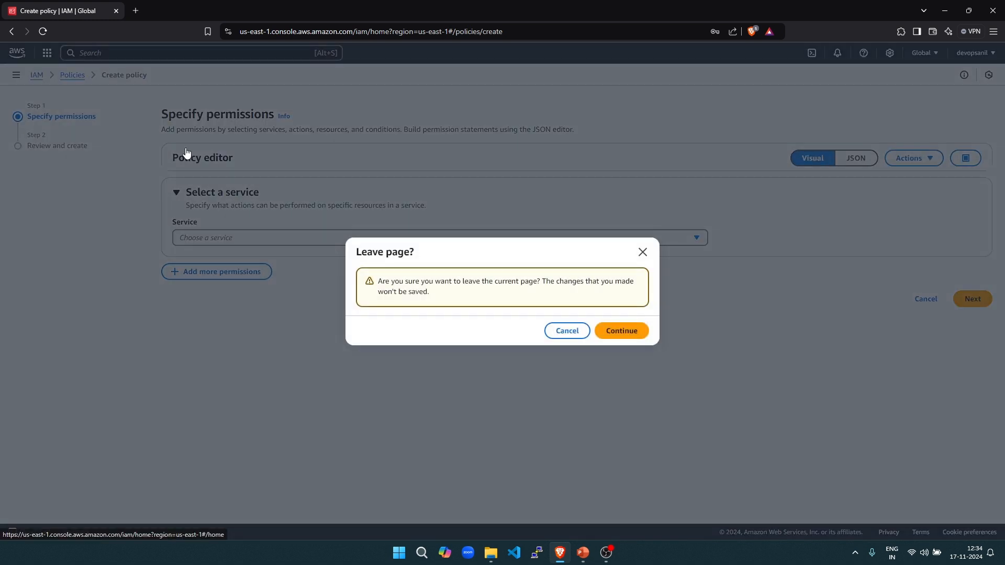
left_click(628, 331)
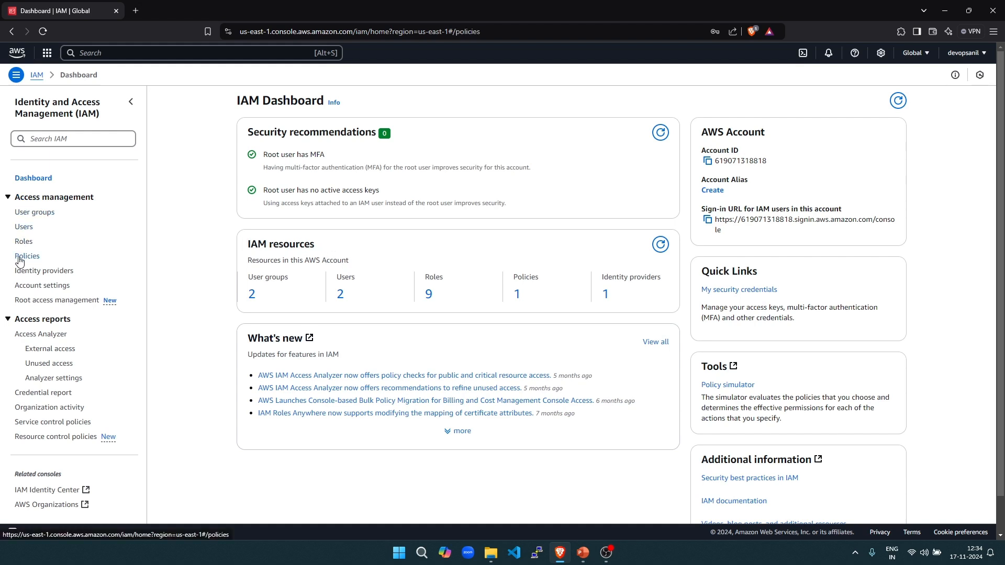
- Browse the Policies list, noting the 1277 policies and Admin-Mumbai as Customer managed
left_click(22, 256)
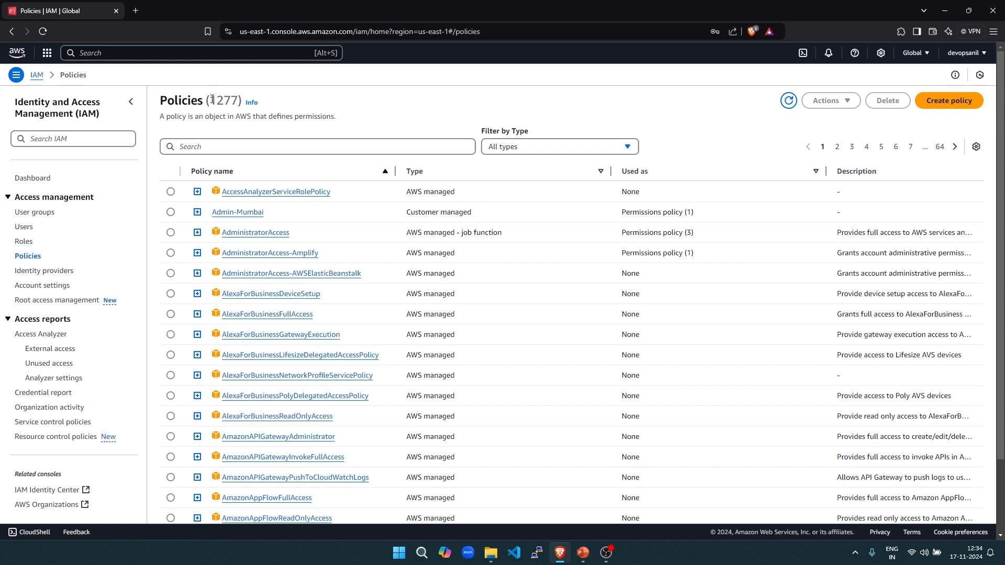
left_click_drag(212, 99, 238, 100)
left_click_drag(405, 213, 477, 218)
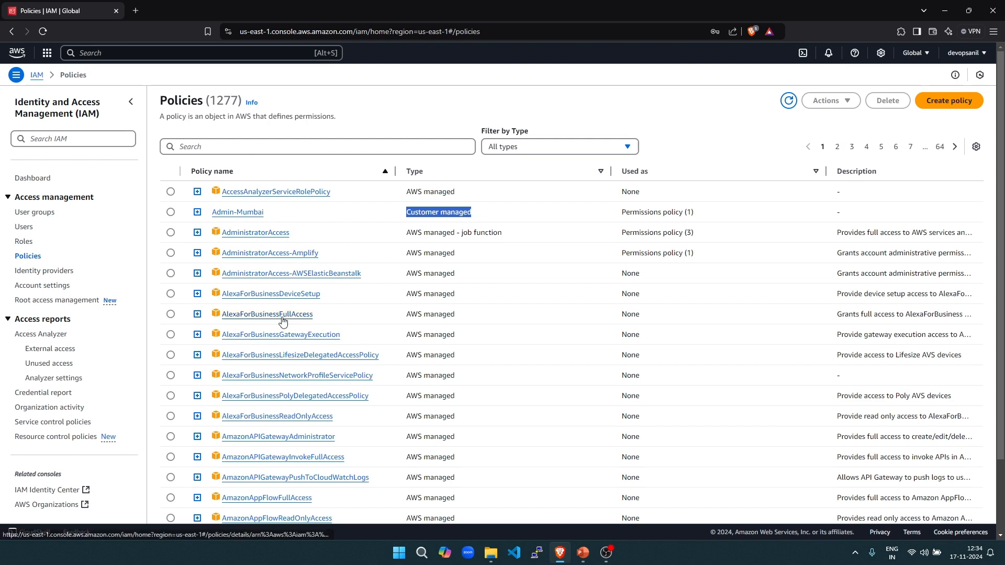
scroll(251, 316, "down", 2)
- Preview the AlexaForBusinessNetworkProfileServicePolicy JSON, collapse it, and begin a new policy
left_click(197, 288)
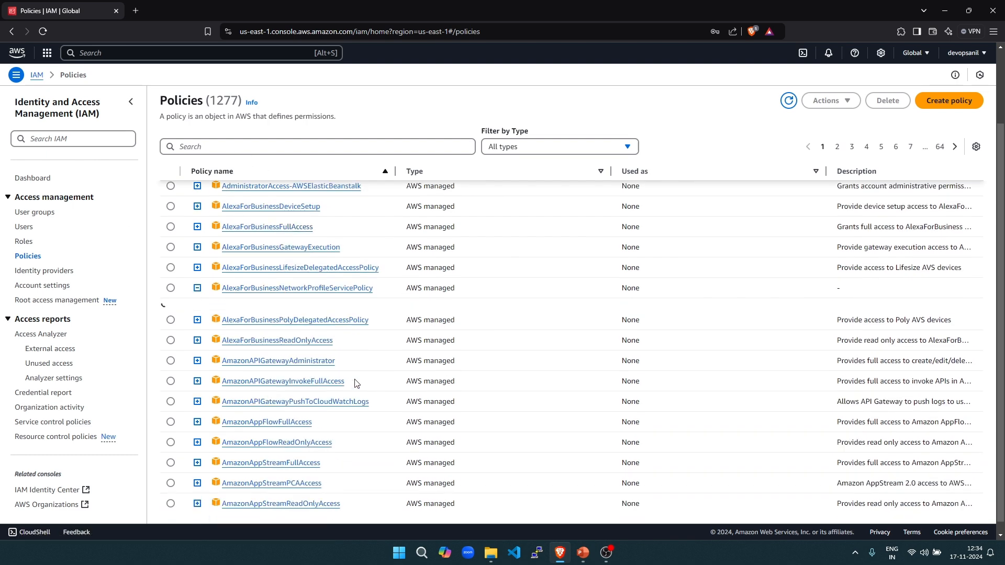
scroll(291, 391, "down", 2)
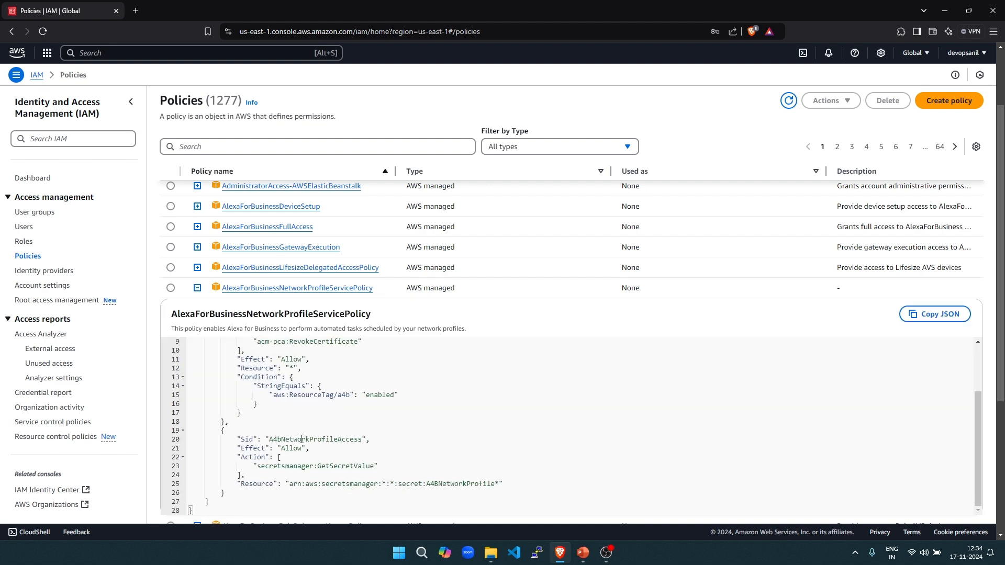
scroll(338, 457, "up", 2)
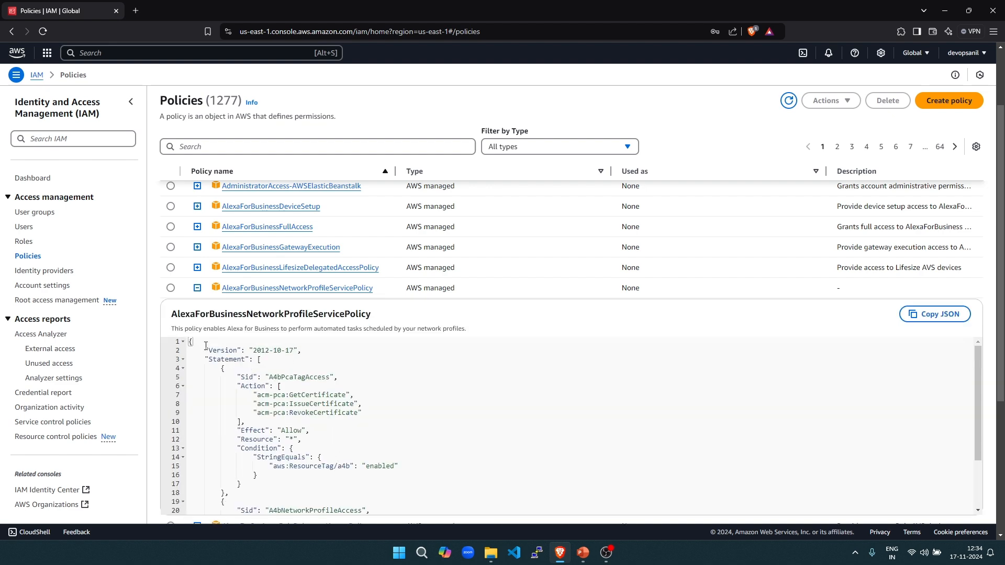
left_click(197, 288)
scroll(296, 356, "up", 2)
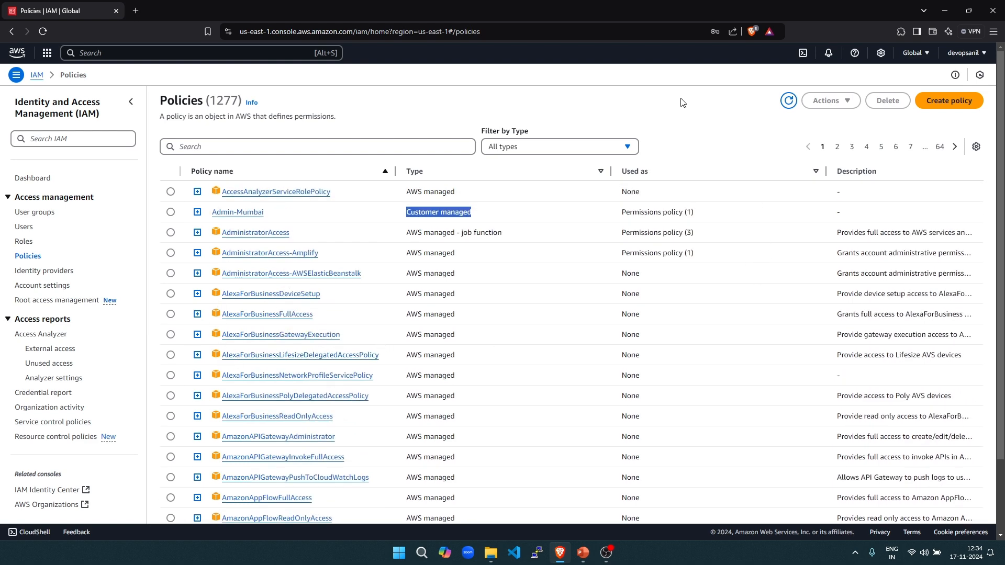
left_click(941, 103)
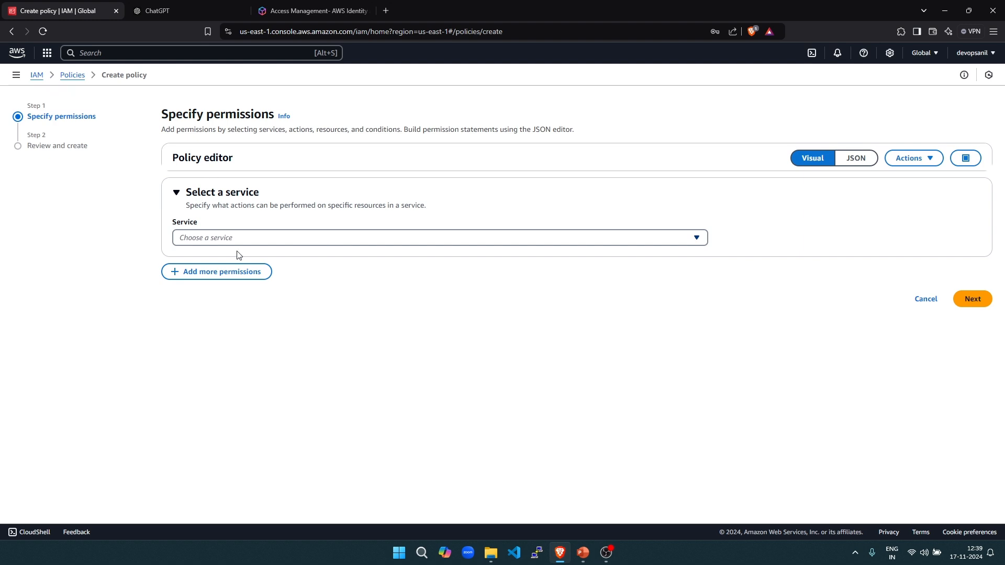
- Compare the policy editor's JSON and Visual views, ending in Visual mode
left_click(854, 159)
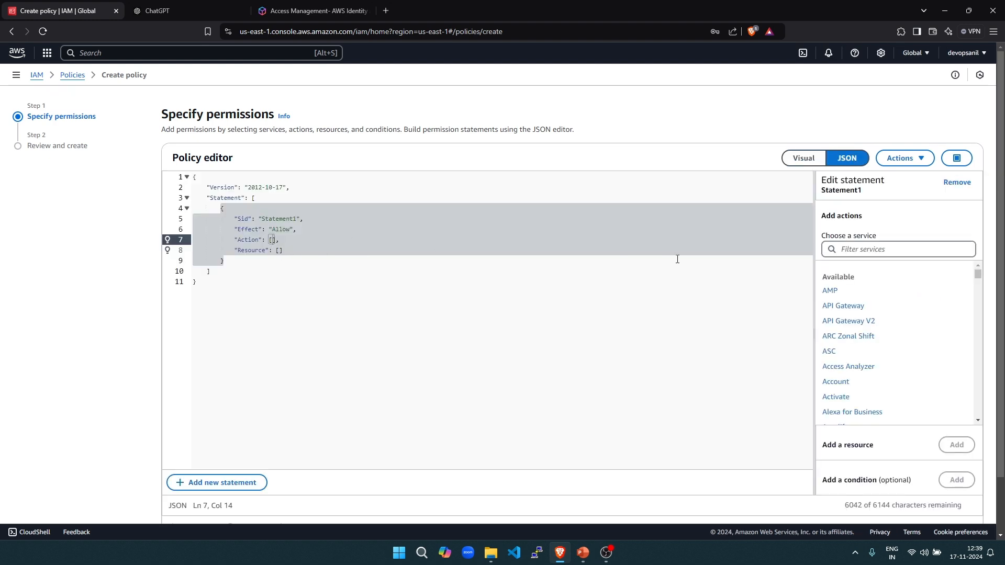
left_click(806, 162)
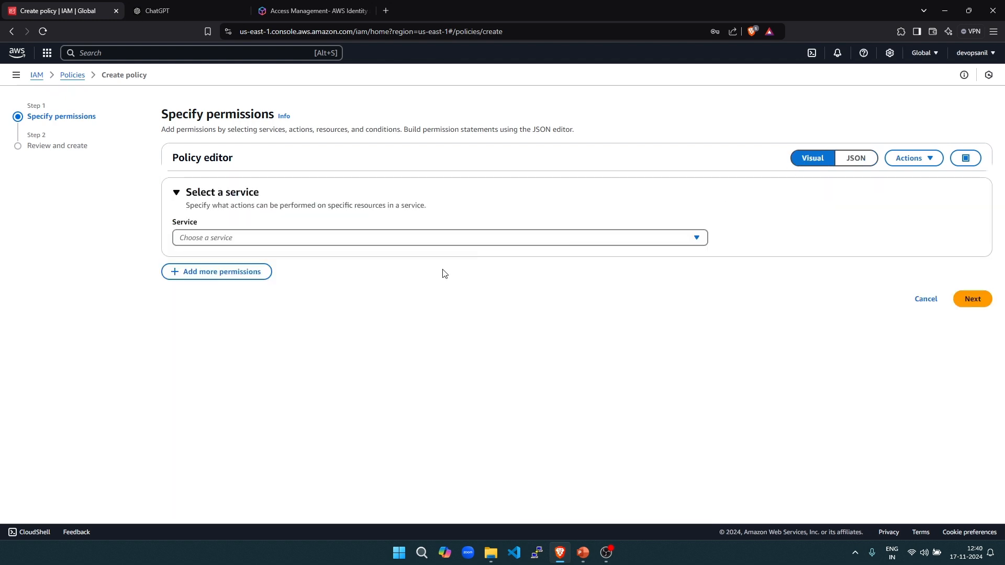
left_click(855, 158)
scroll(844, 357, "down", 5)
scroll(844, 357, "down", 15)
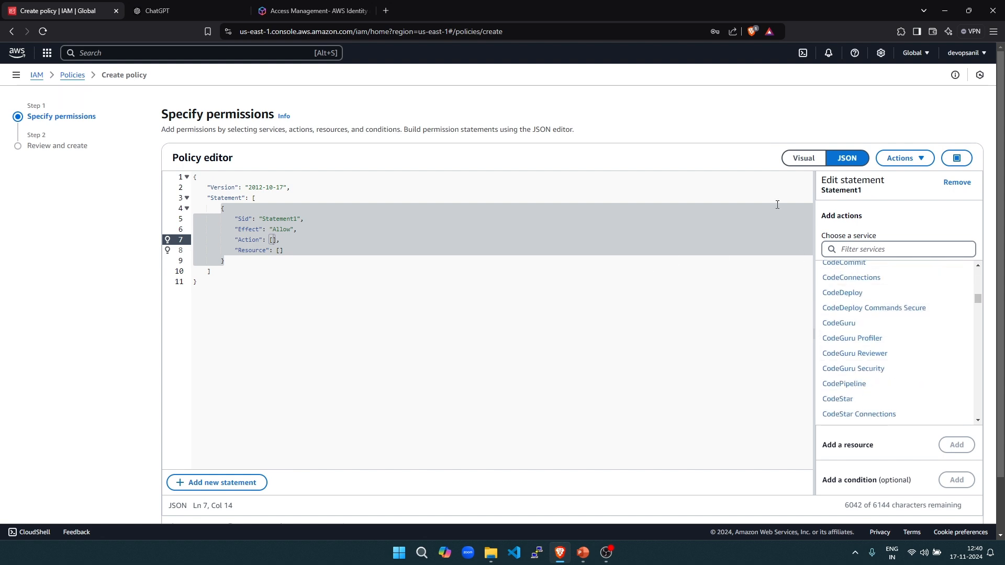
left_click(803, 158)
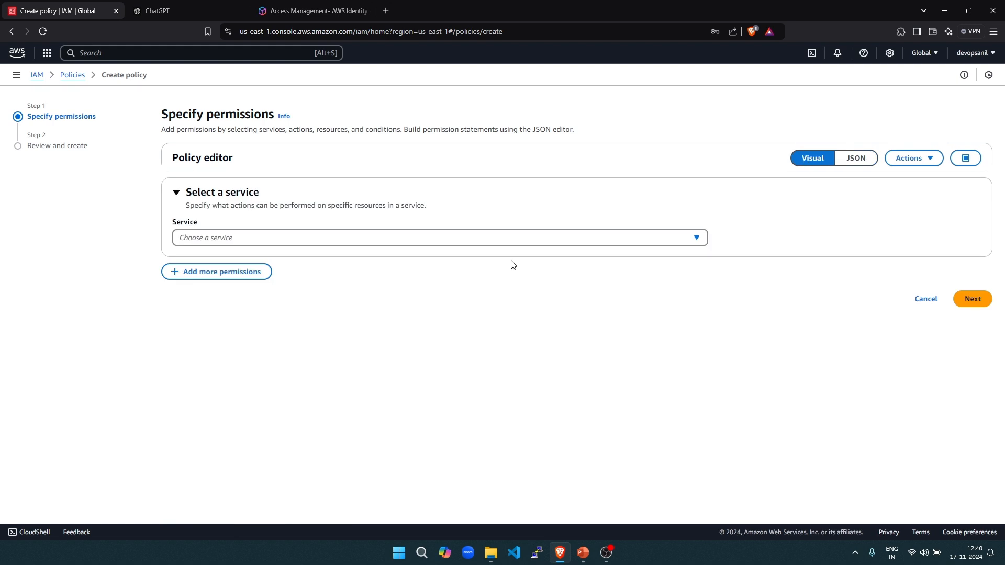
- Choose S3 as the policy service, ticking and then clearing All S3 actions
left_click(352, 243)
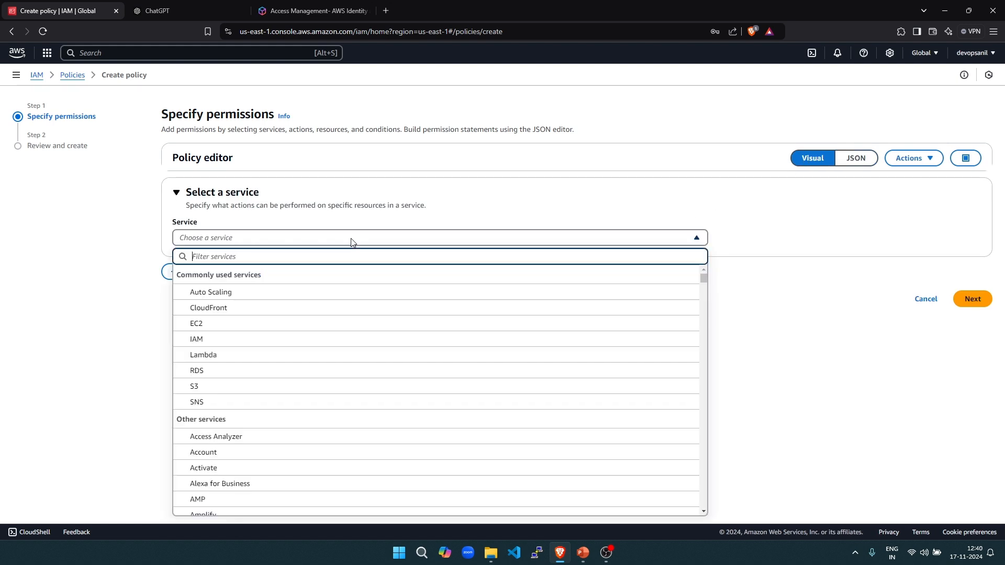
left_click(194, 388)
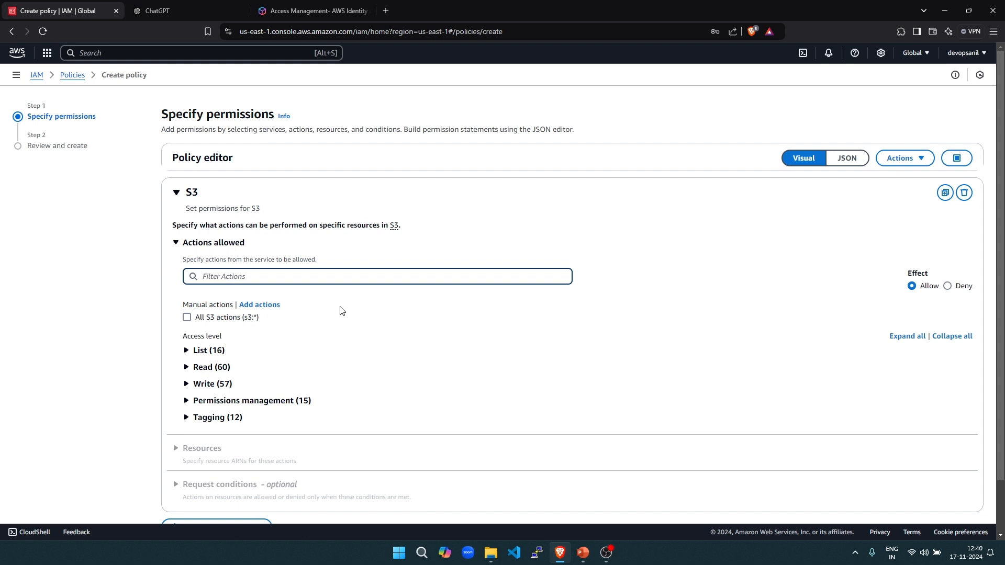
left_click(186, 319)
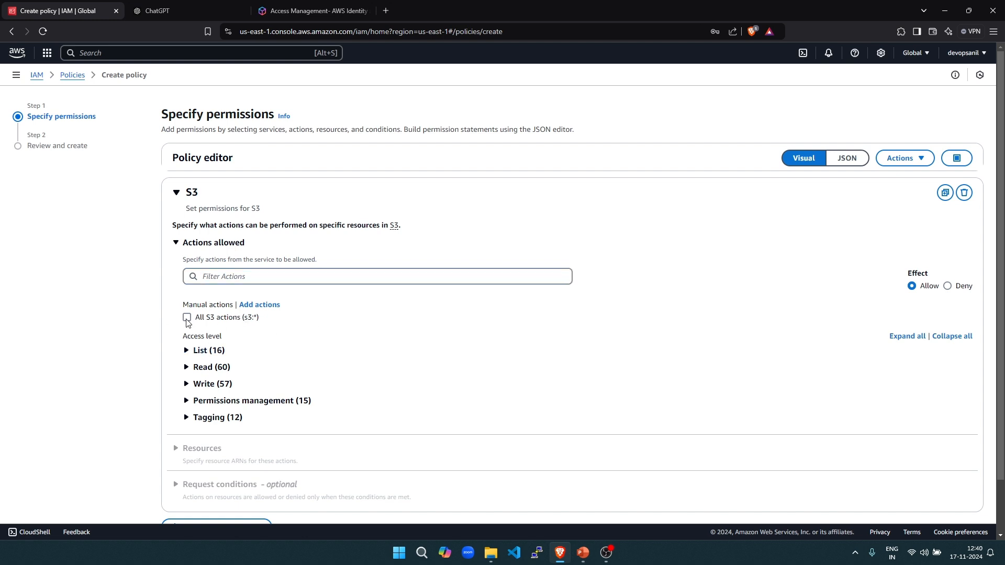
left_click(187, 318)
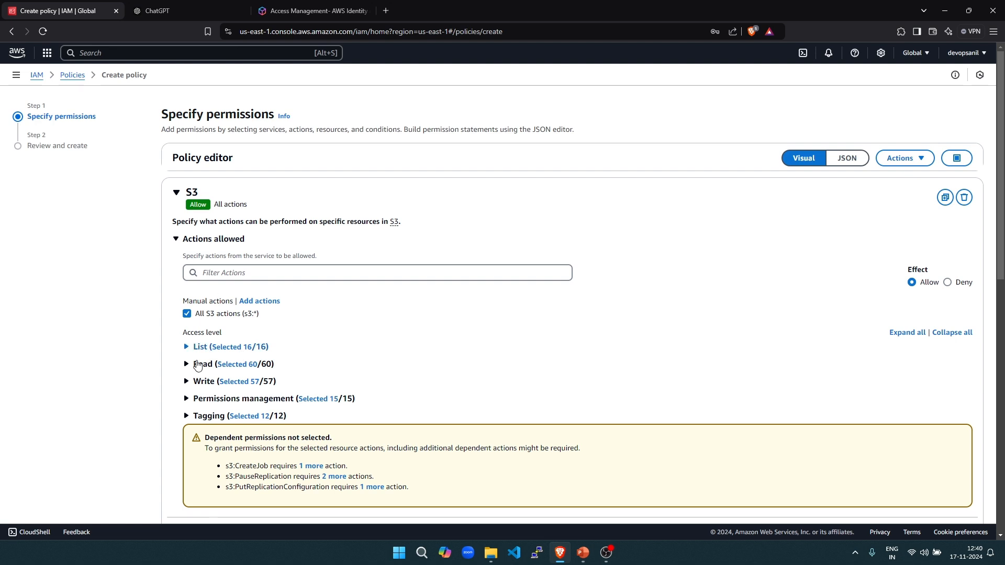
left_click(187, 314)
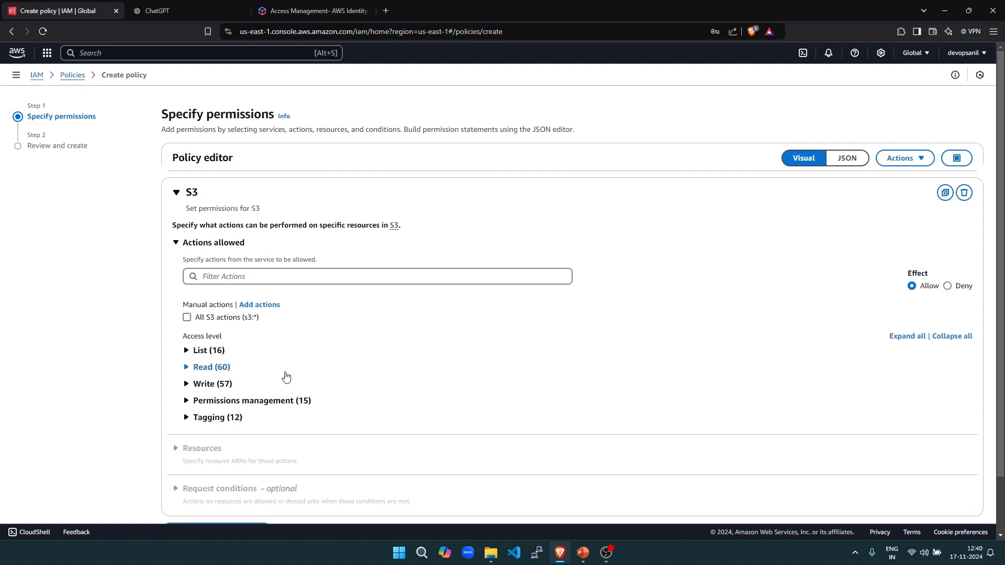
- Browse the S3 Write and Permissions management action lists, then start filtering actions
left_click(187, 384)
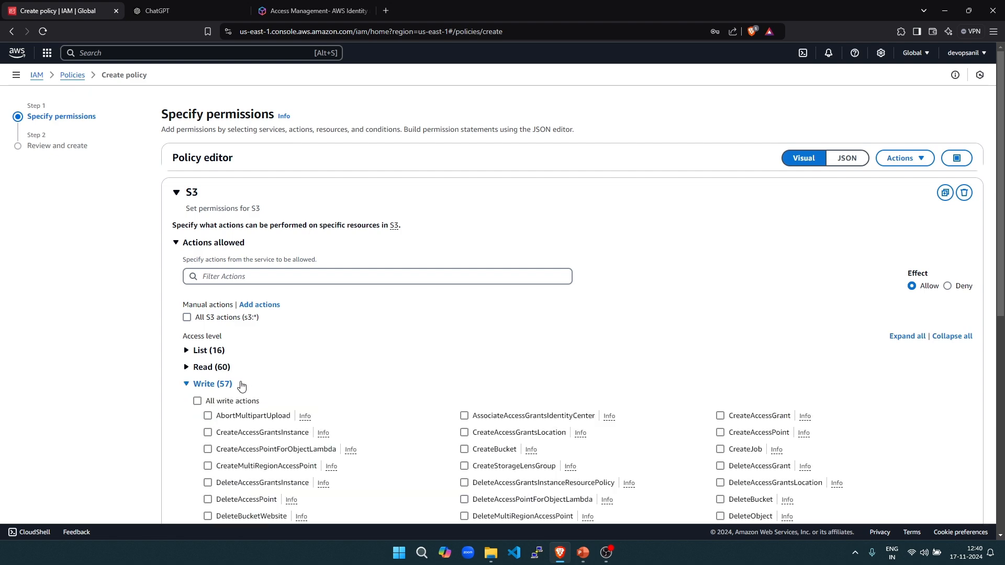
scroll(277, 389, "down", 5)
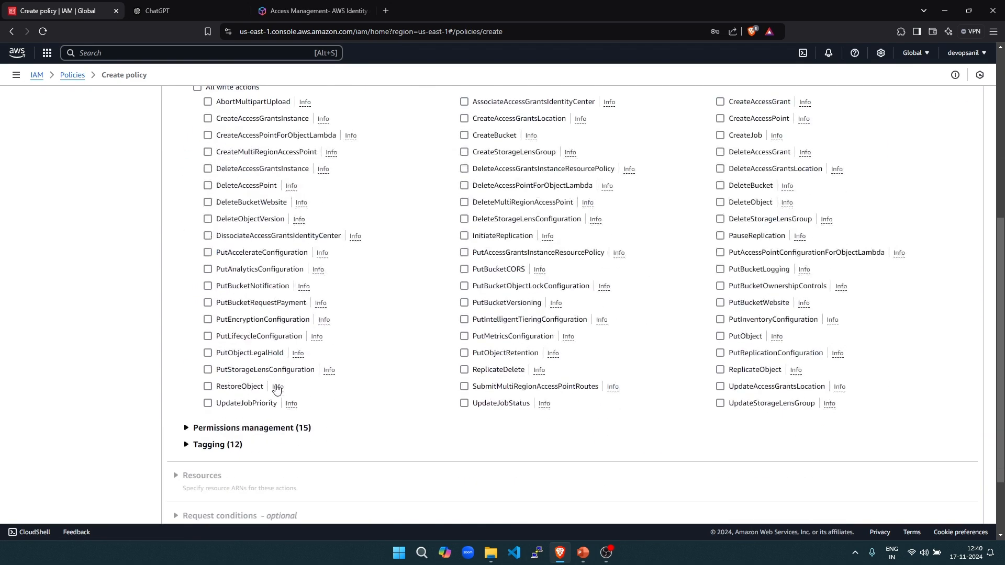
scroll(275, 387, "up", 5)
left_click(185, 332)
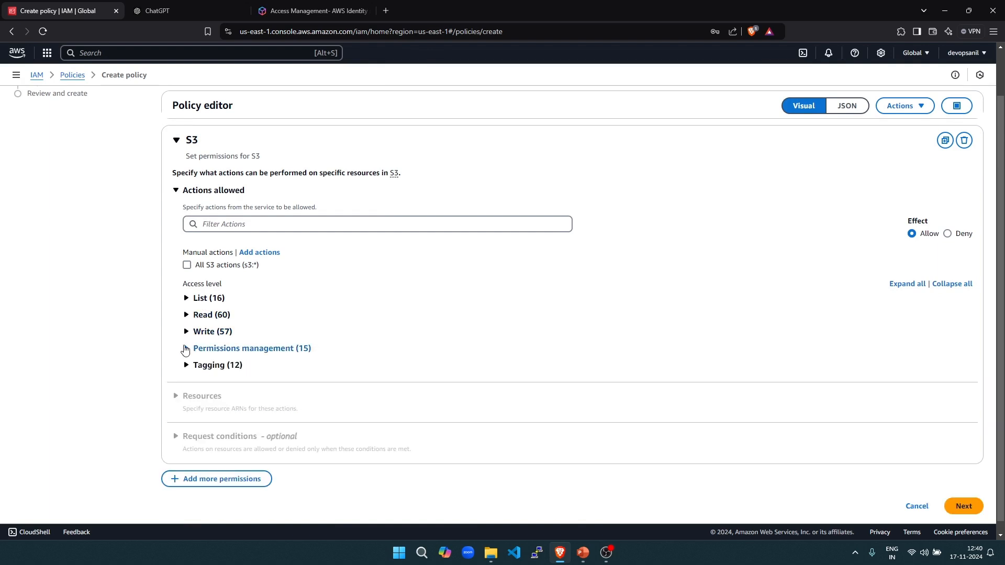
left_click(187, 350)
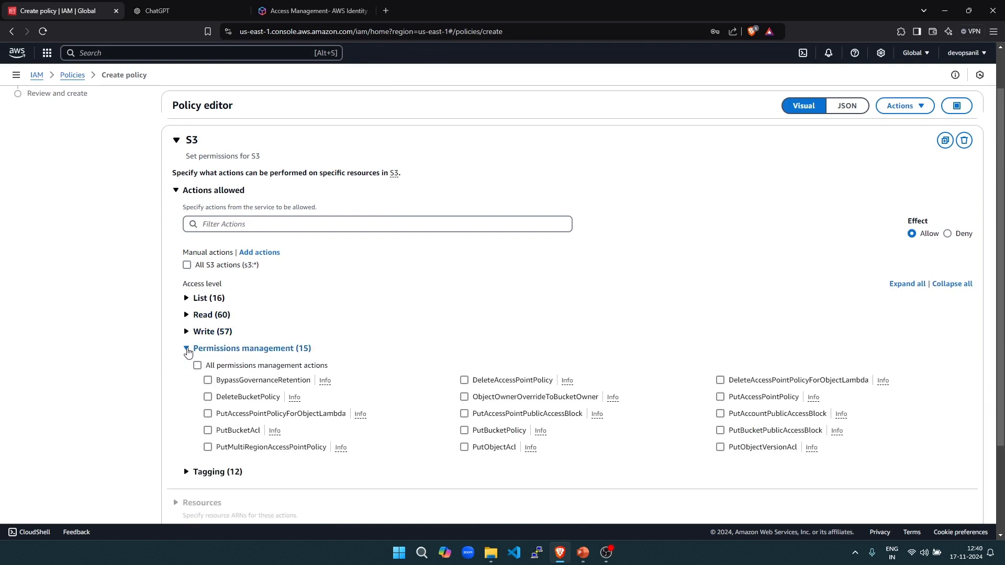
left_click(187, 332)
scroll(365, 354, "down", 3)
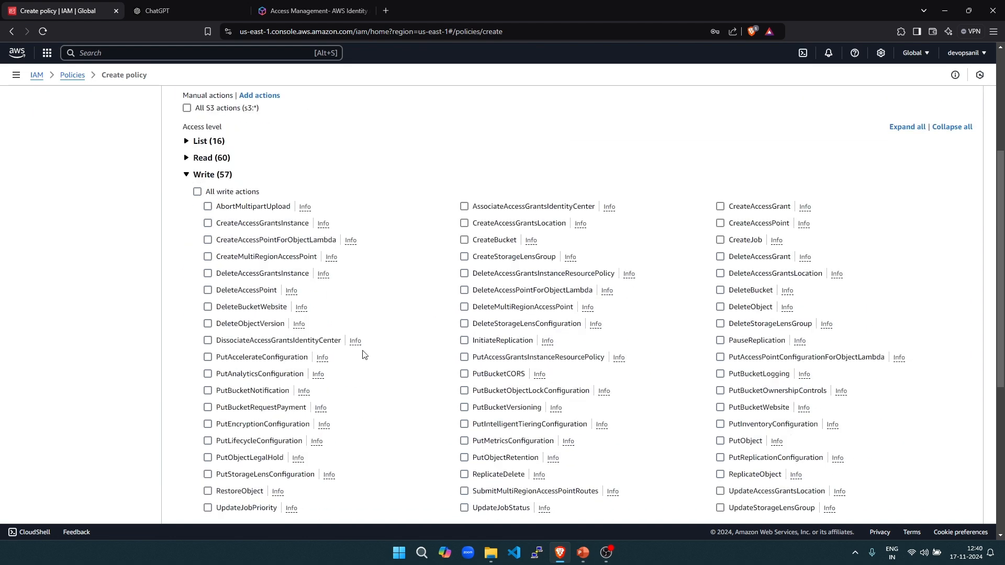
scroll(364, 355, "up", 4)
left_click(226, 278)
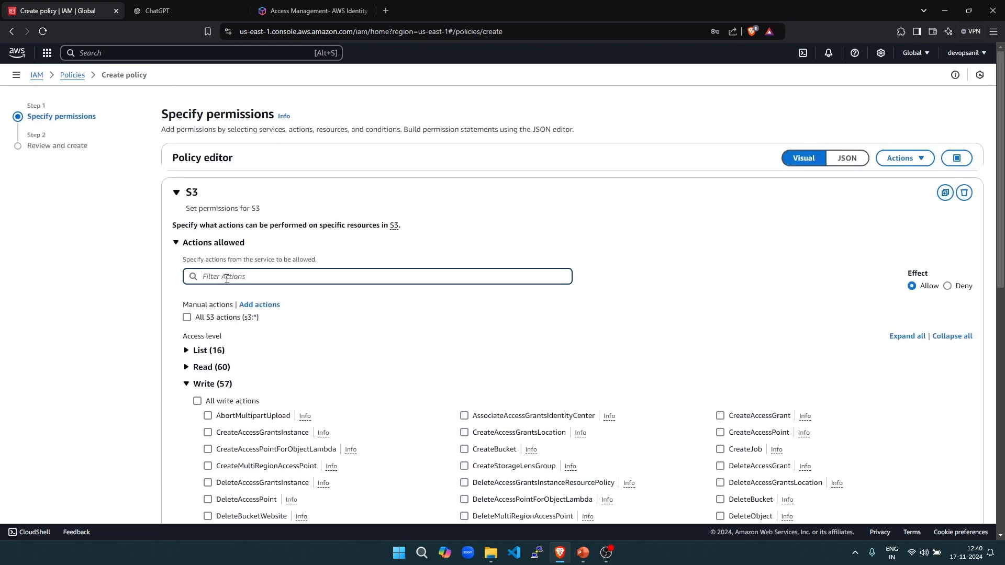
- Filter actions by 'crea', allow CreateBucket, read its description, and collapse the actions list
type("create")
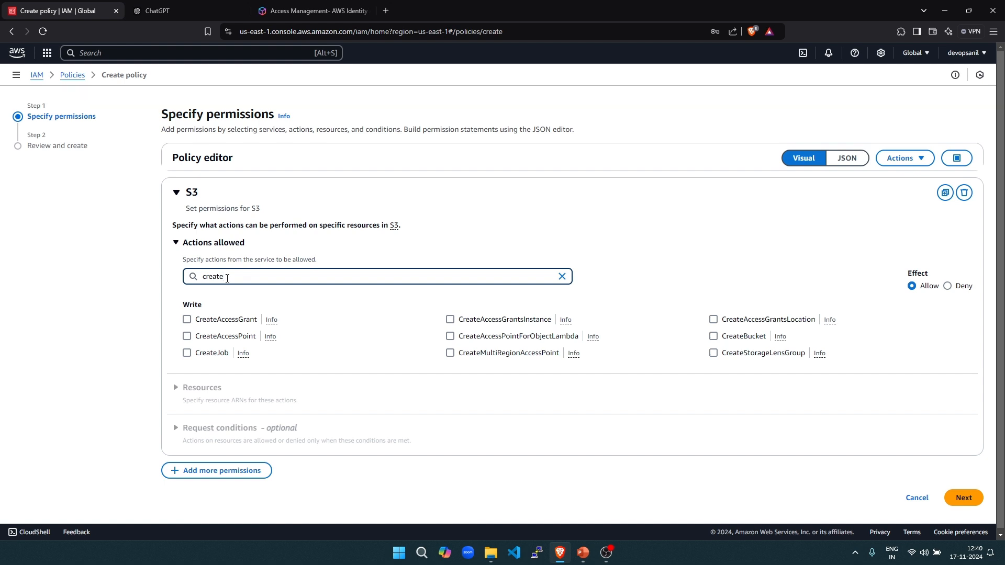
left_click(713, 336)
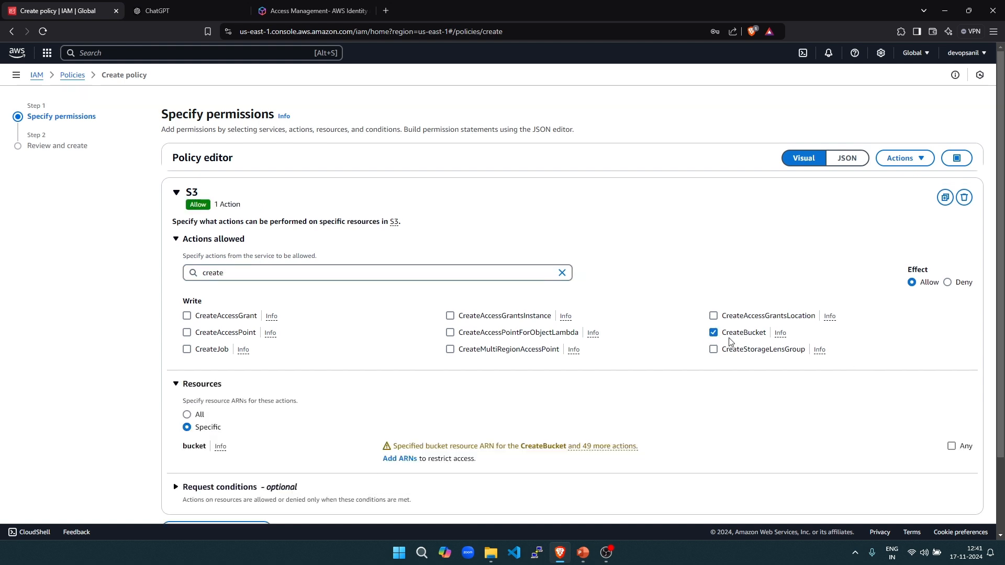
left_click(781, 335)
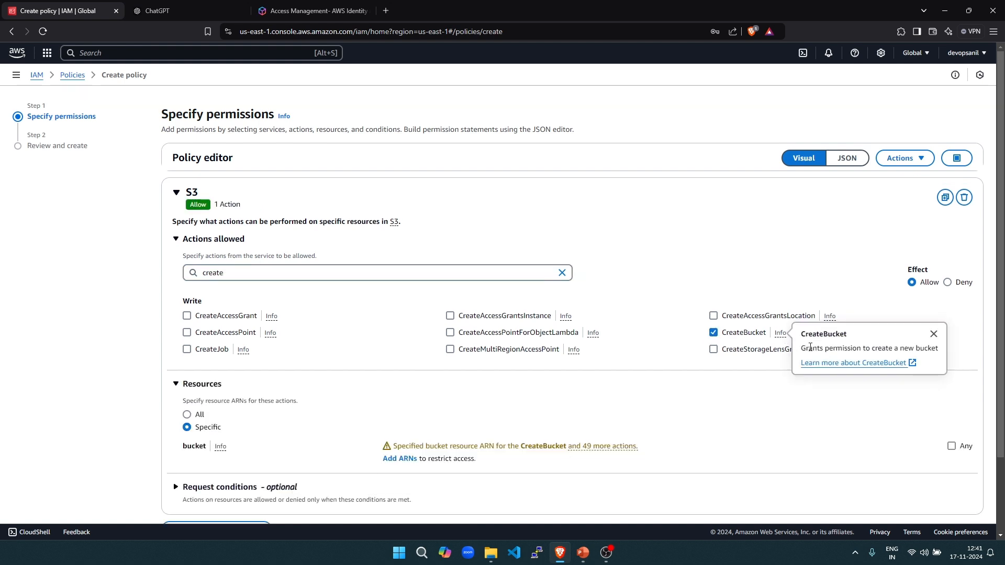
left_click_drag(810, 347, 922, 350)
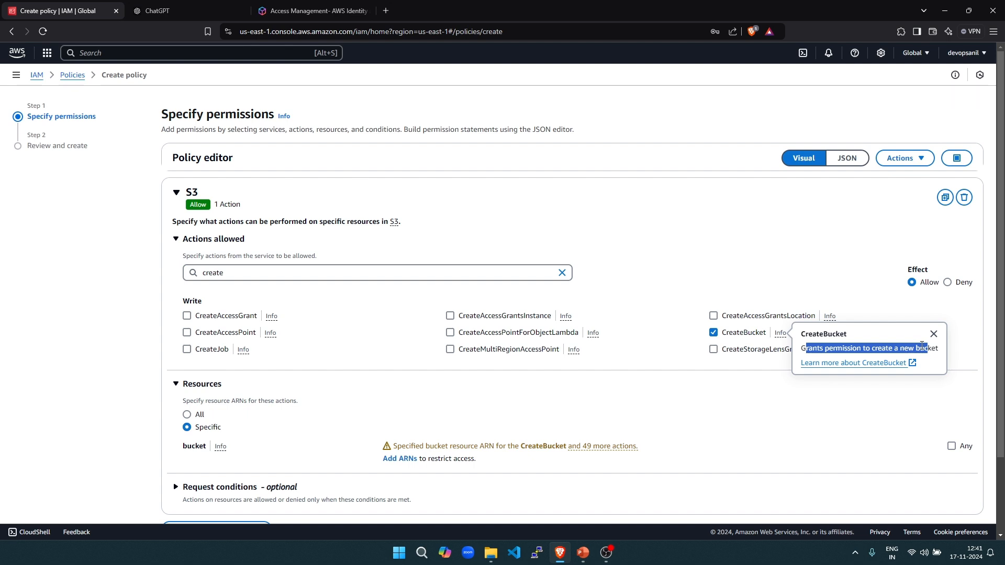
left_click(213, 239)
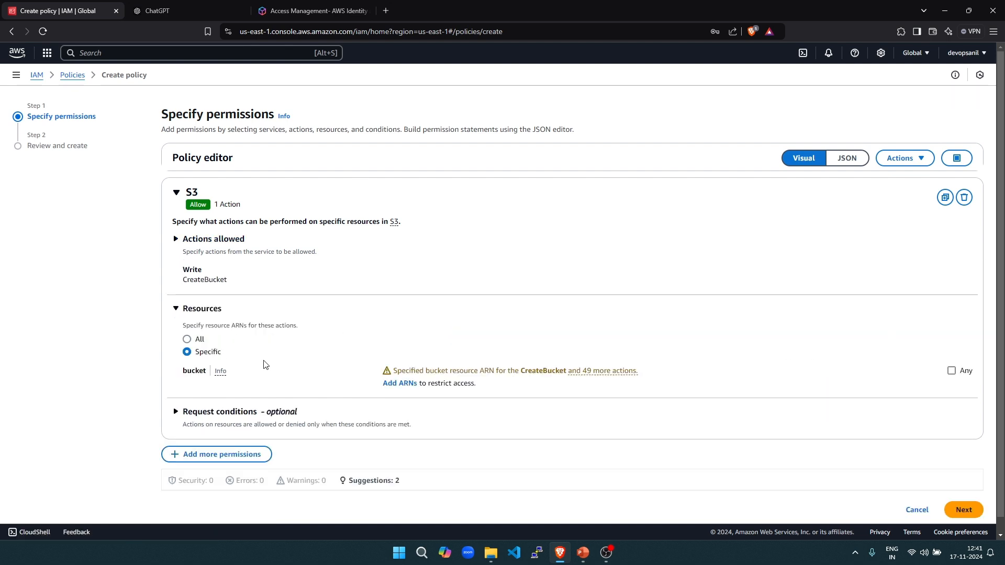
left_click(181, 238)
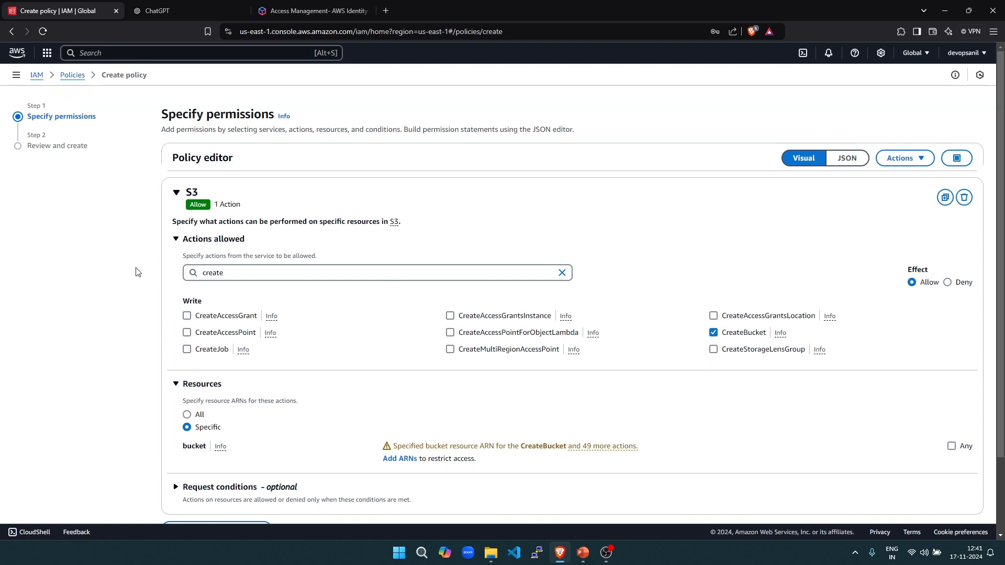
left_click(178, 239)
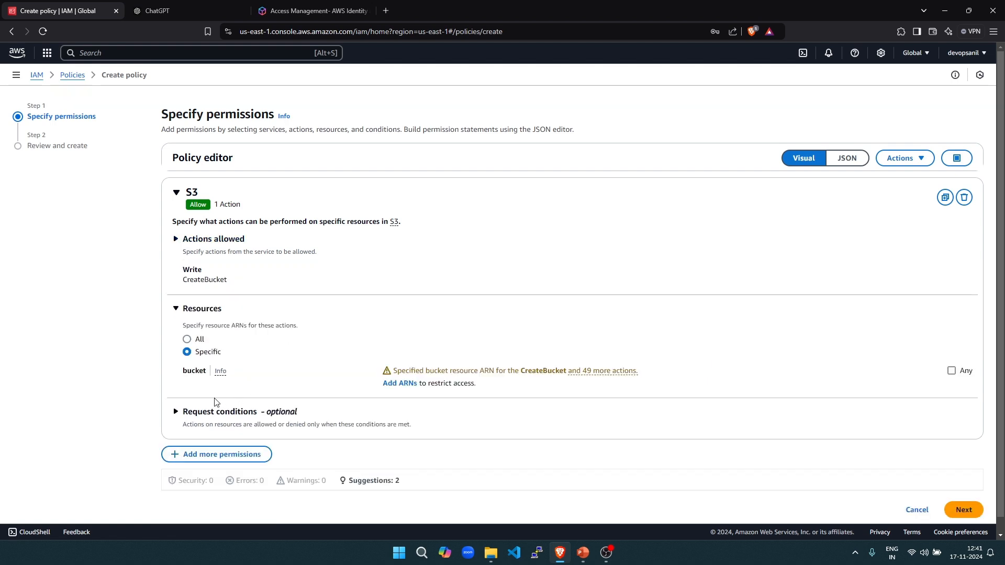
- Add a resource ARN covering any bucket name for CreateBucket
left_click(403, 383)
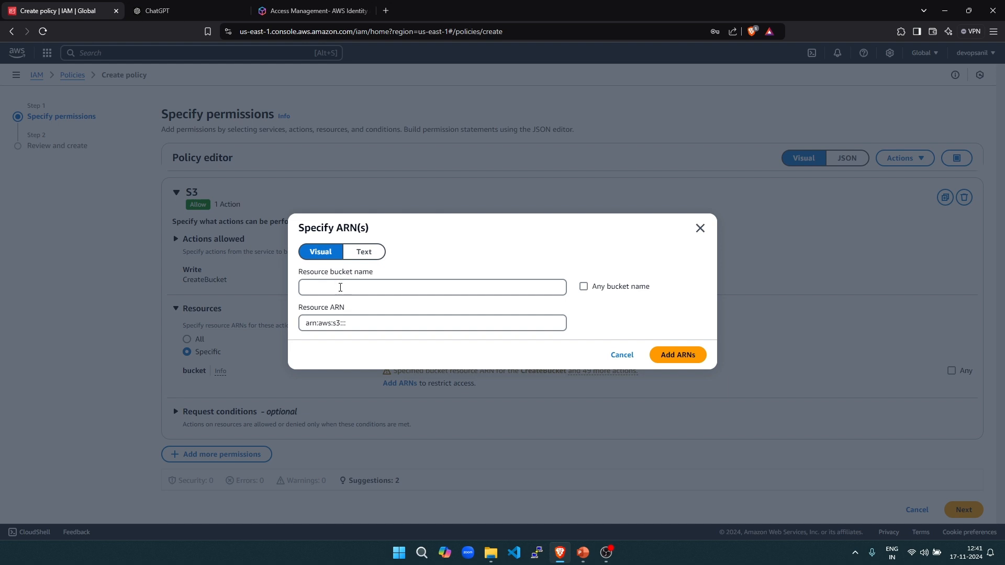
left_click(583, 286)
left_click(671, 356)
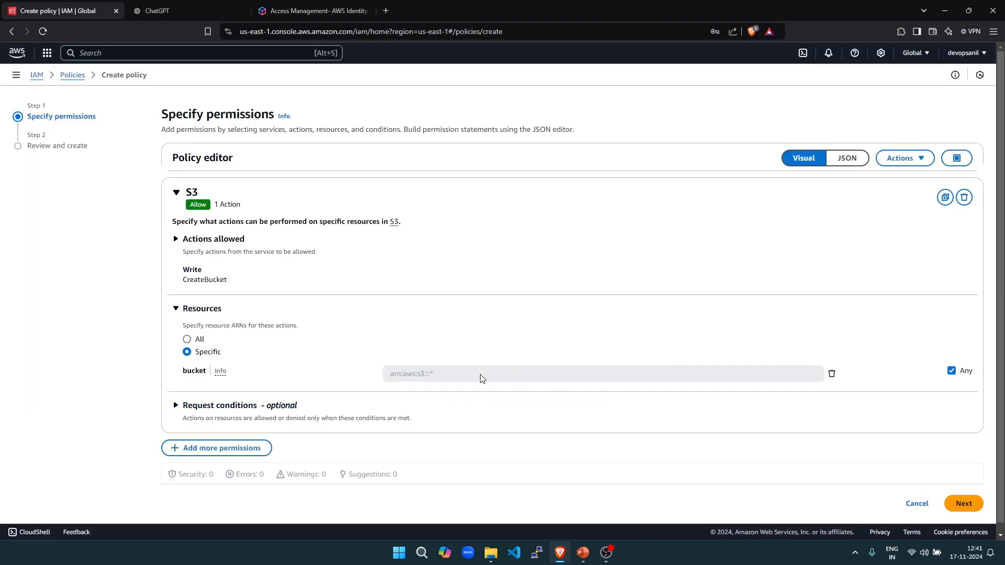
- Review the request conditions, including MFA Authenticated, and proceed to Review and create
left_click(177, 406)
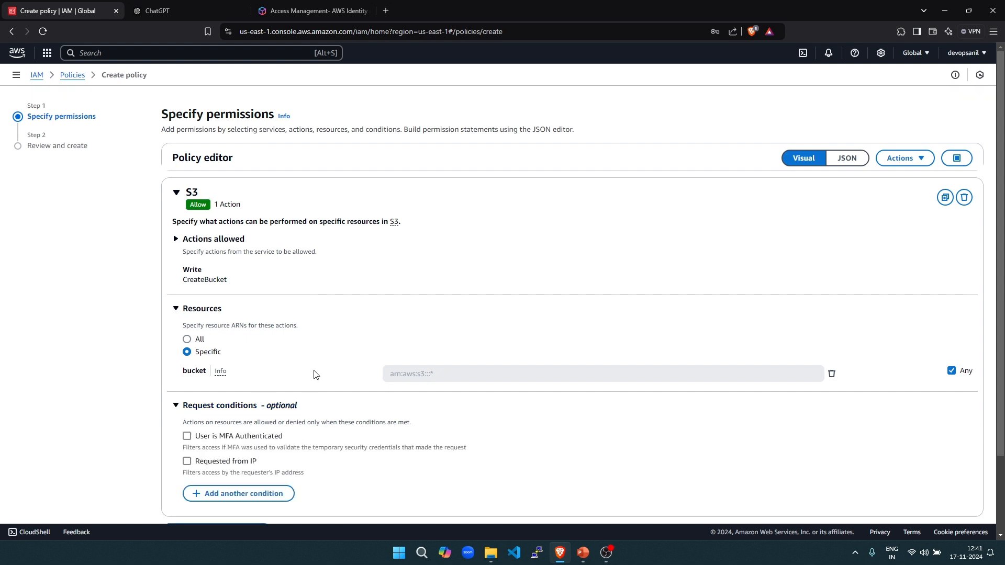
scroll(314, 375, "down", 2)
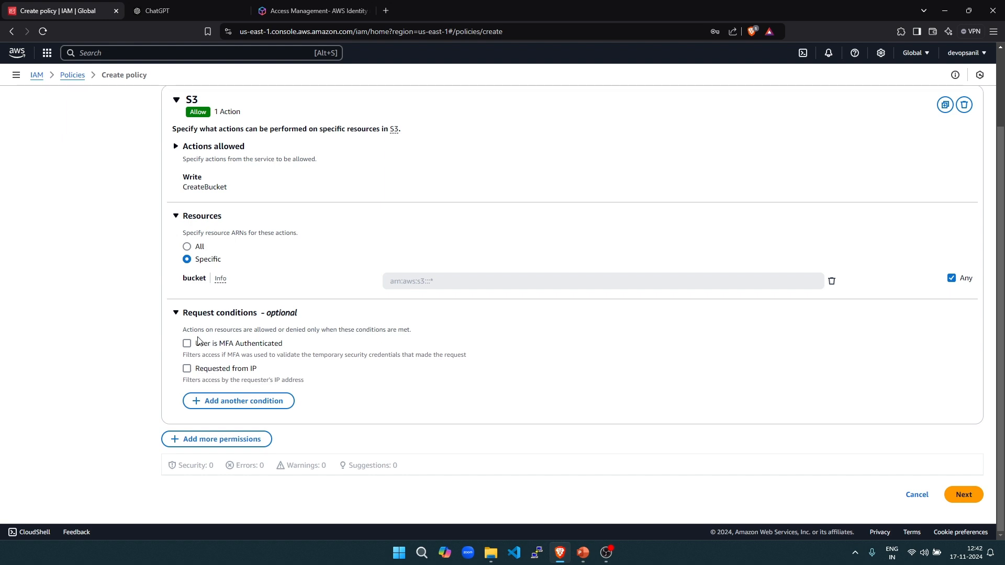
left_click_drag(231, 332, 413, 331)
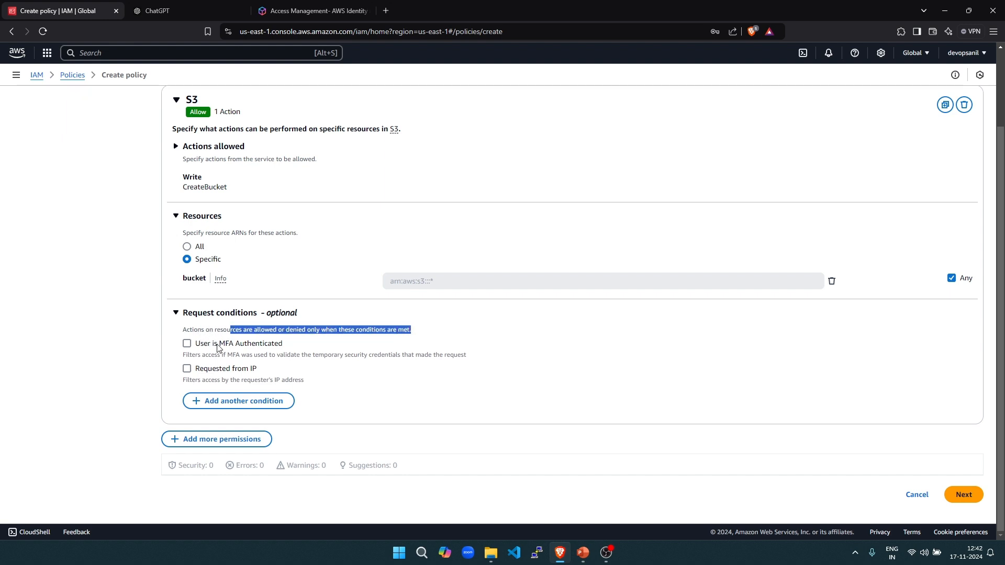
left_click_drag(218, 344, 295, 348)
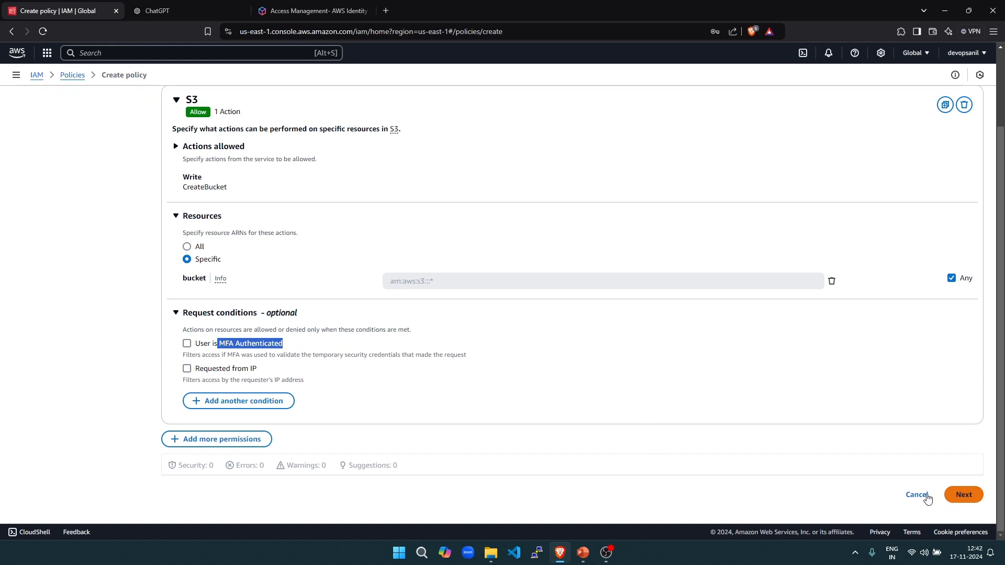
left_click(964, 494)
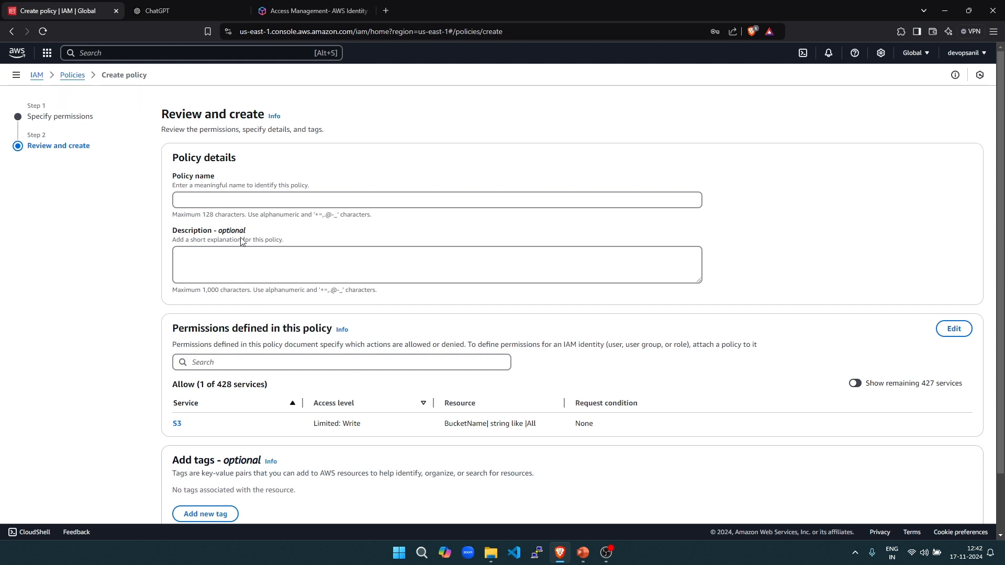
- Enter 's3-create-permision' as the policy name, leave the description blank, and create the policy
left_click(213, 199)
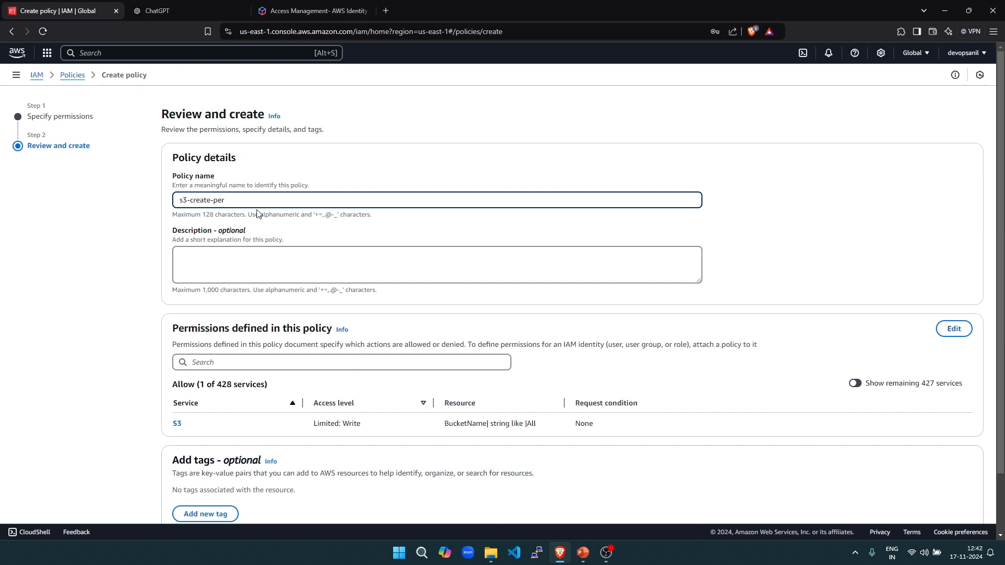
left_click(352, 191)
scroll(361, 185, "down", 2)
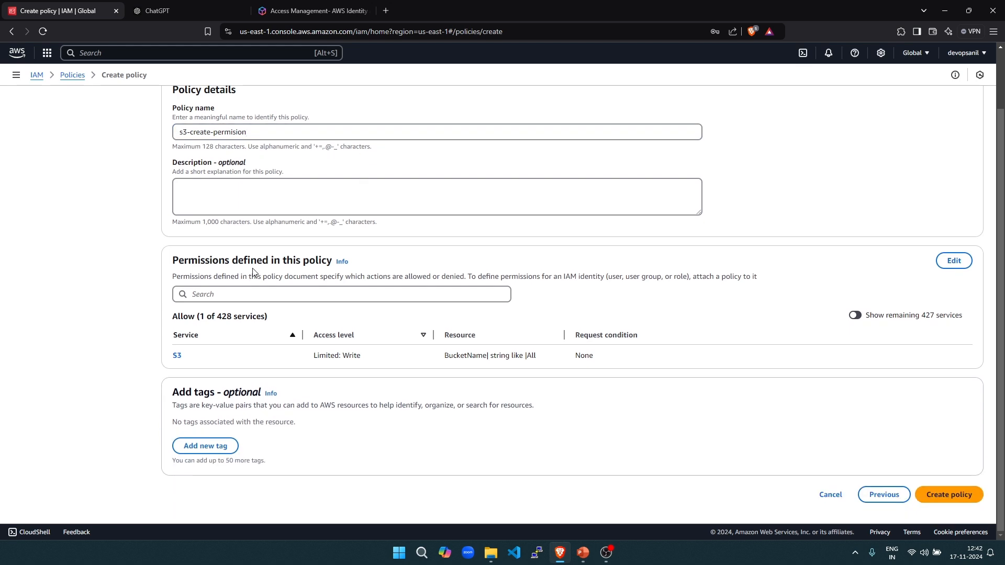
scroll(505, 311, "up", 2)
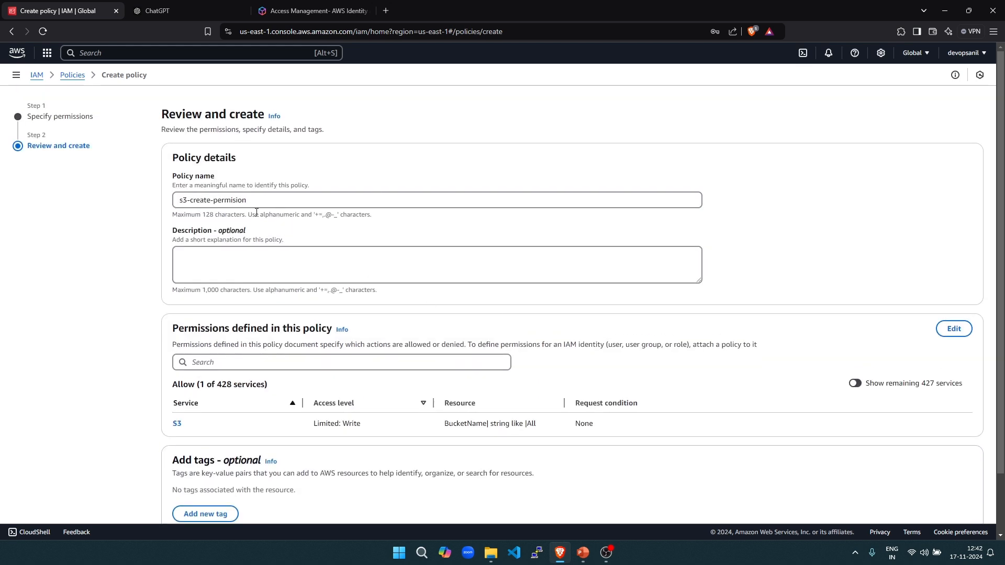
left_click(343, 265)
scroll(624, 378, "down", 2)
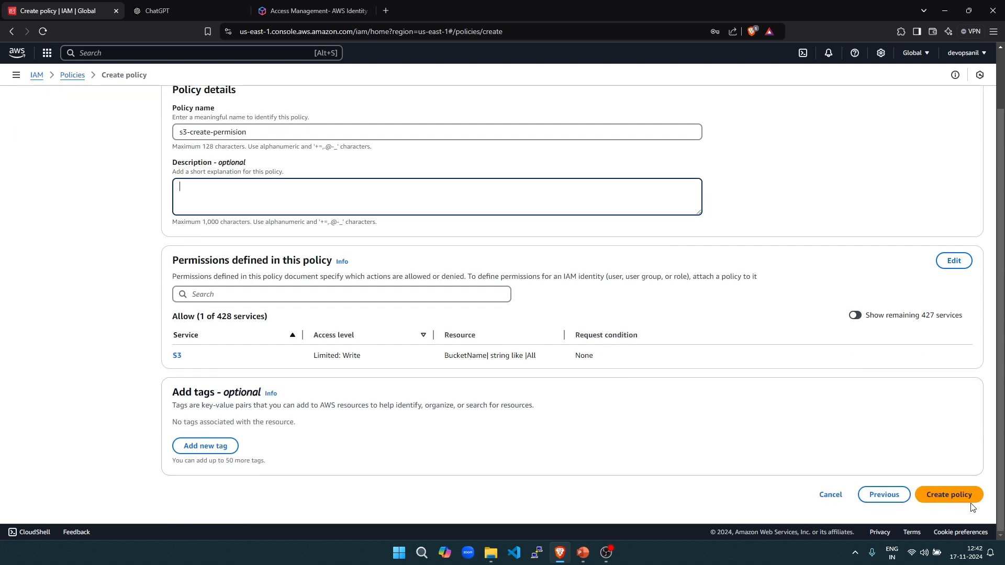
scroll(213, 187, "up", 2)
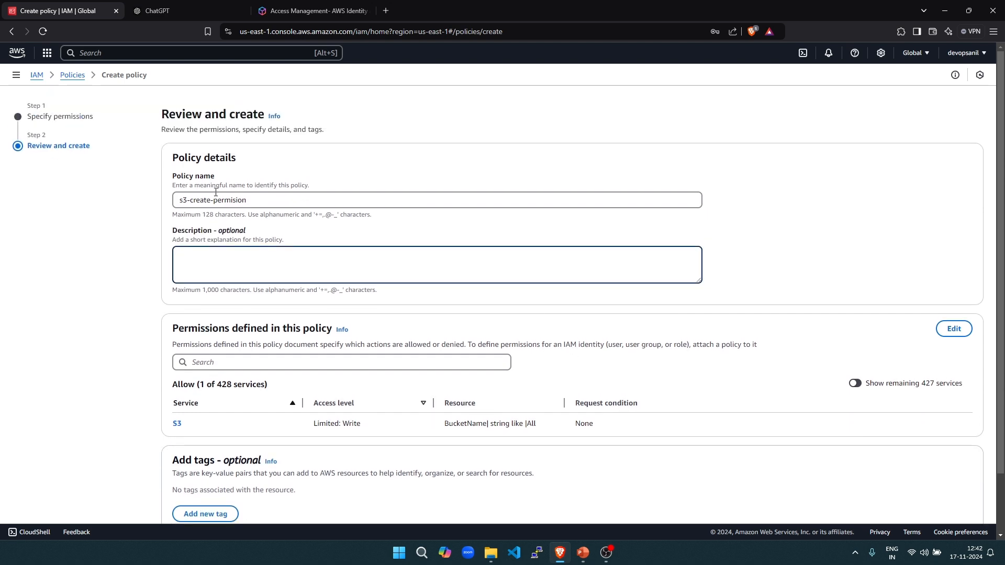
scroll(255, 315, "down", 2)
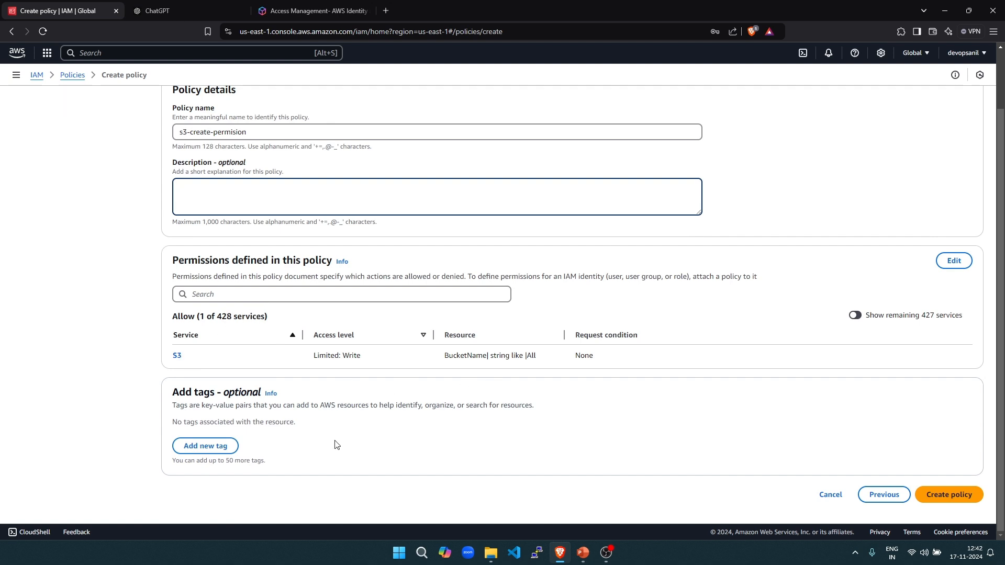
left_click(950, 495)
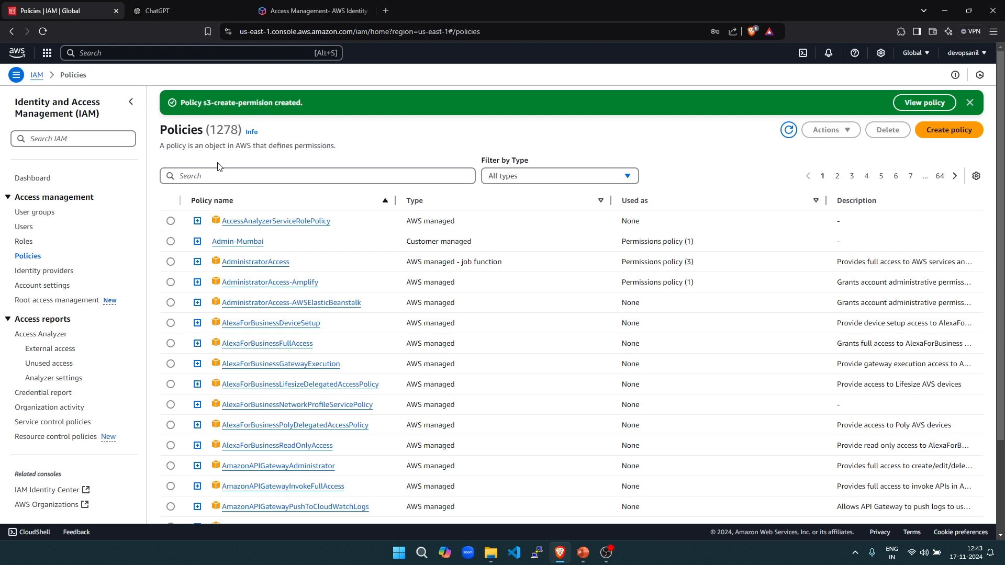
- Search policies for 's3-', inspect the s3:CreateBucket JSON of s3-create-permision, then show Users
left_click(218, 175)
type("s3-")
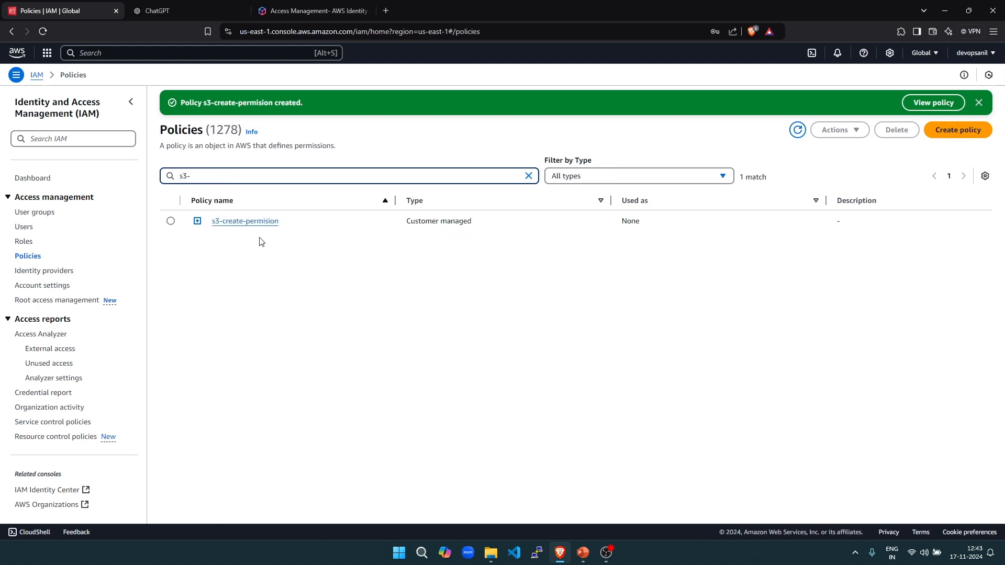
left_click(197, 221)
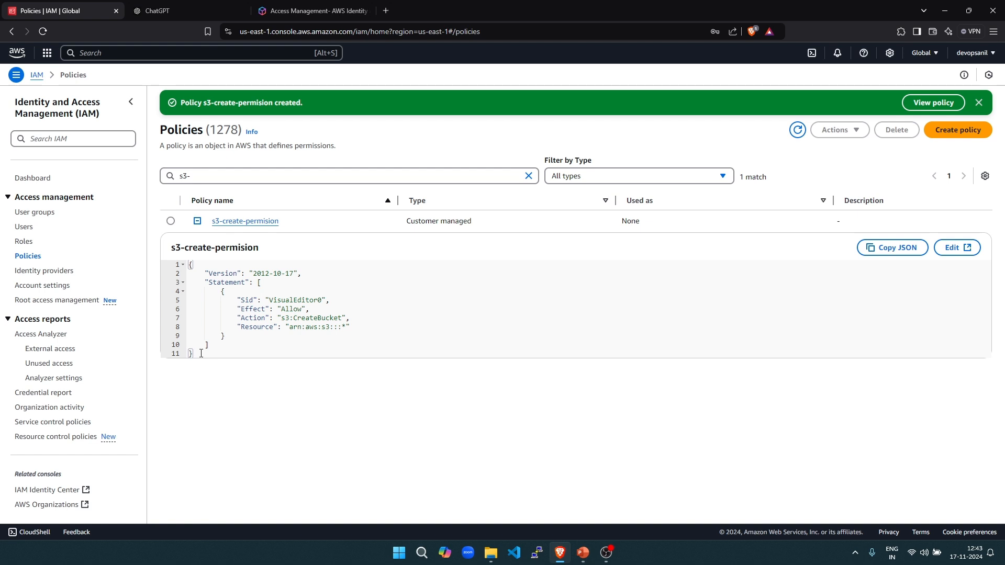
left_click_drag(201, 353, 192, 256)
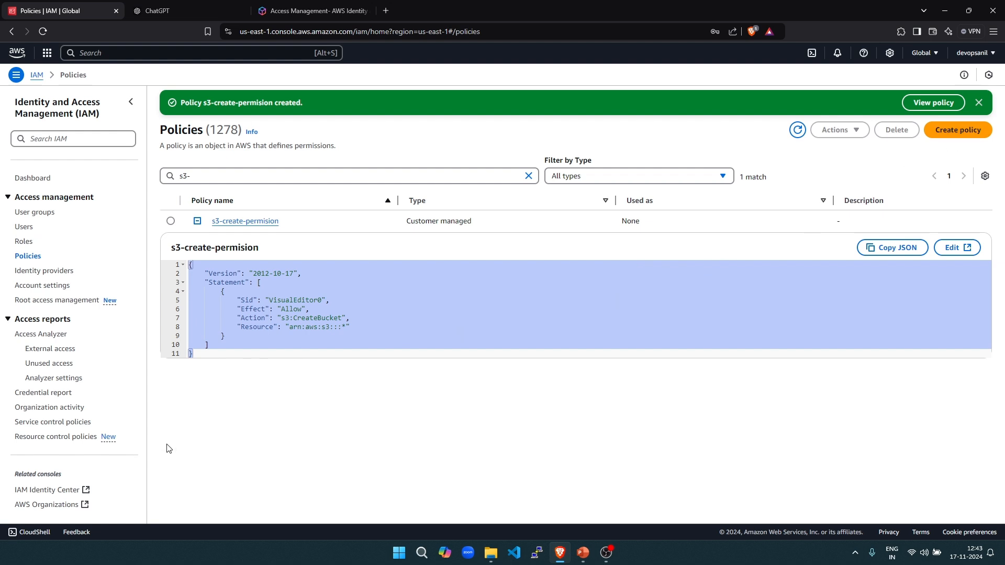
left_click(181, 378)
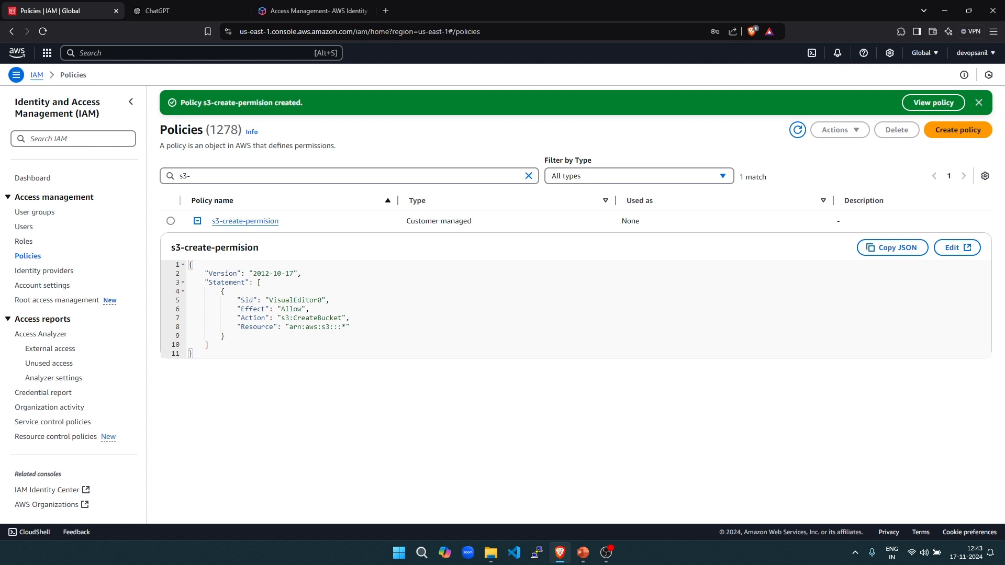
left_click(22, 230)
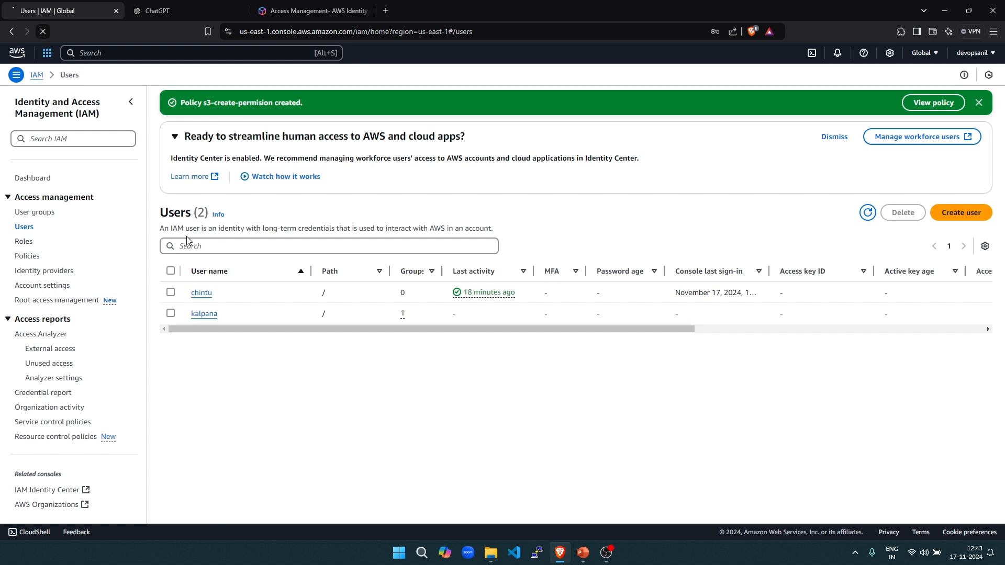
- Open the readonly group's Permissions tab and choose Add permissions > Attach policies
left_click(43, 32)
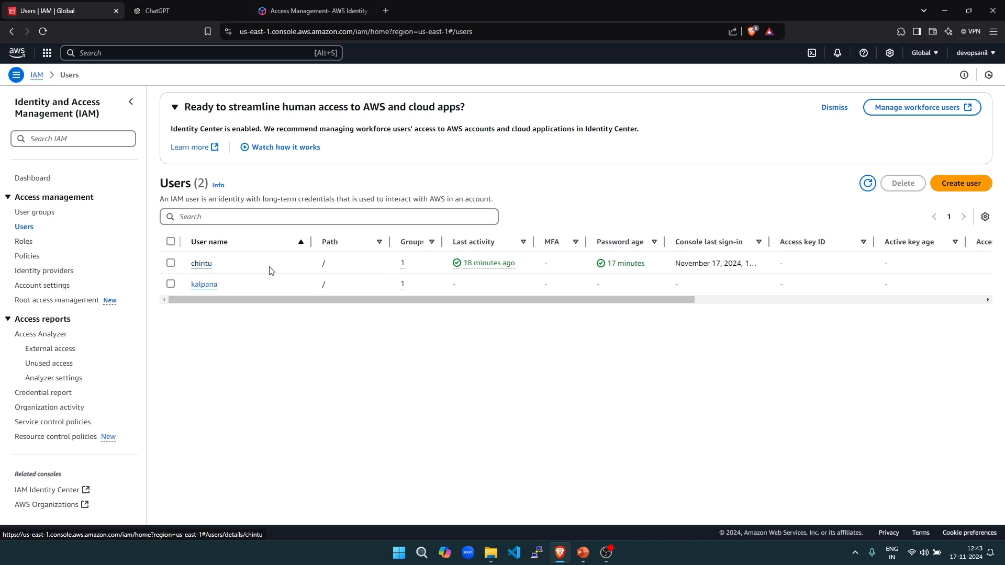
left_click(45, 212)
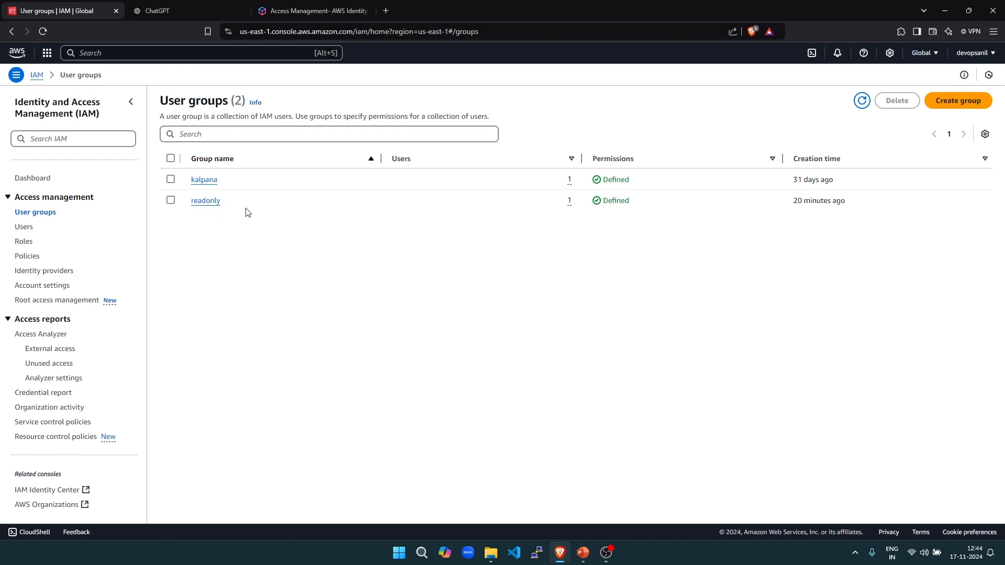
left_click(208, 201)
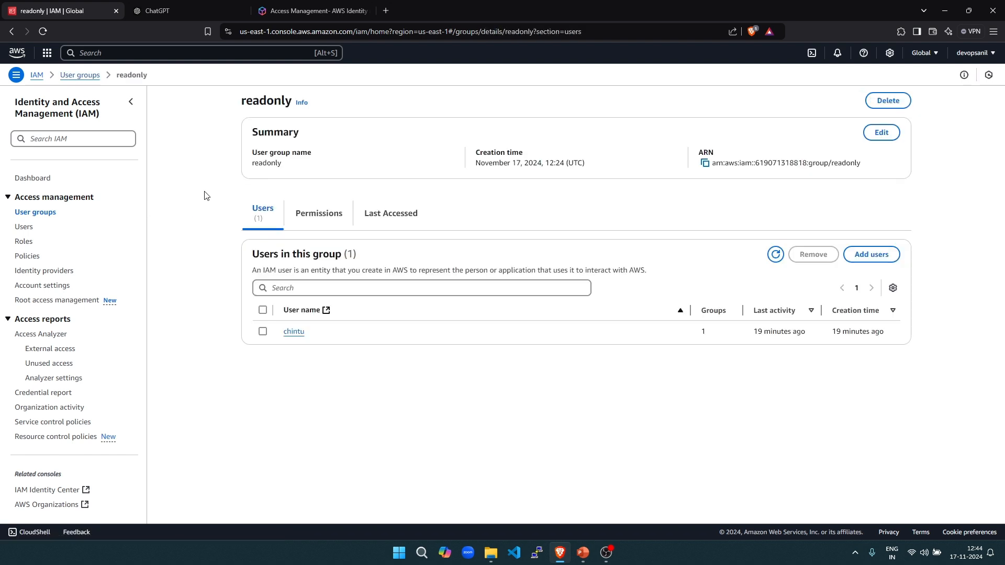
left_click_drag(251, 99, 288, 100)
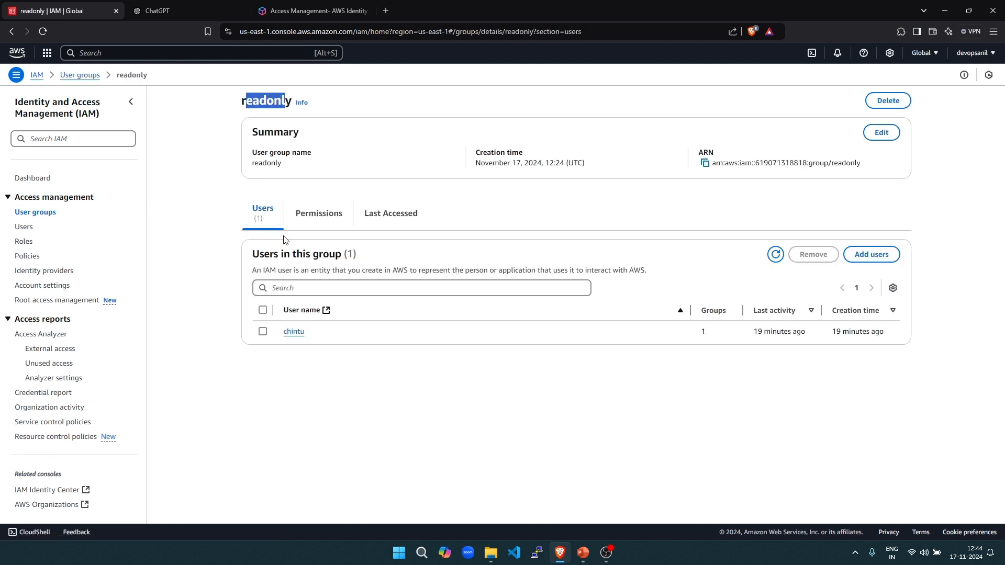
left_click(323, 225)
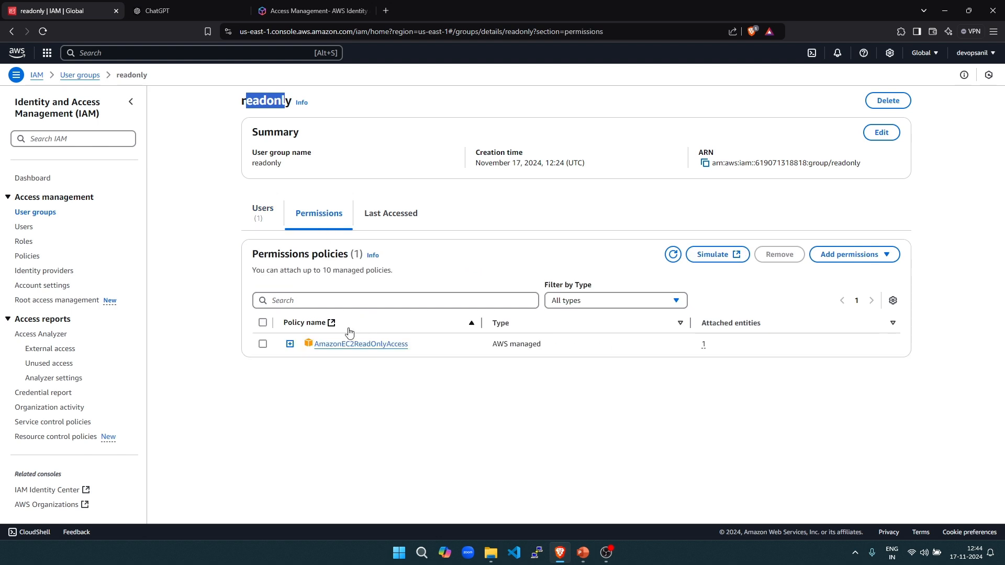
left_click(828, 256)
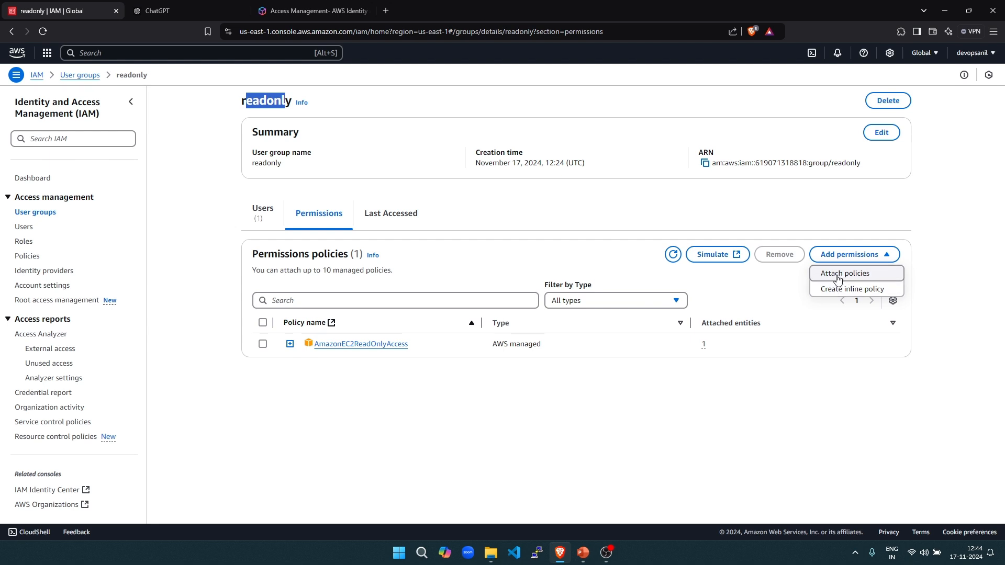
left_click(844, 275)
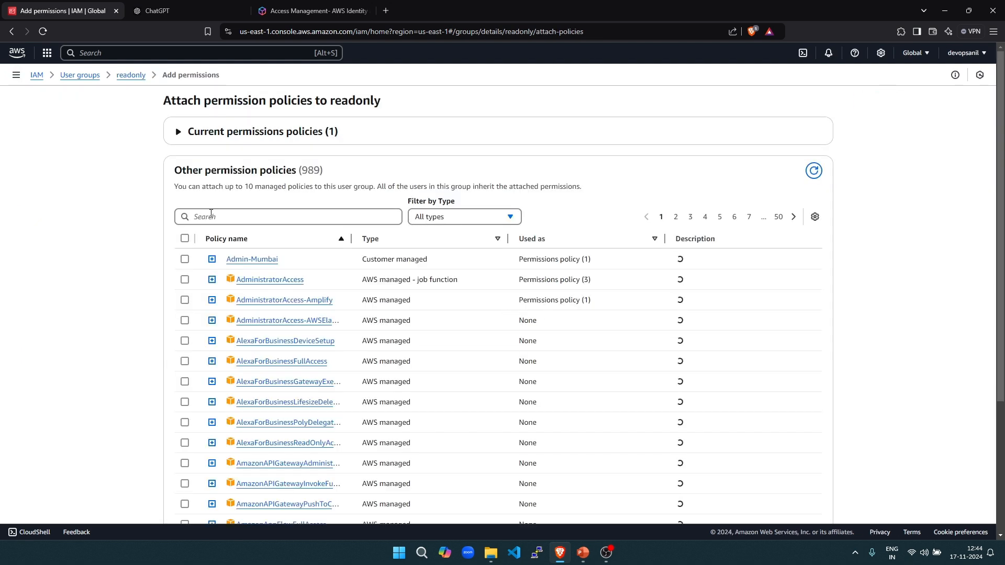
- Search 's3-', attach s3-create-permision to the readonly group, and return to the Dashboard
left_click(211, 215)
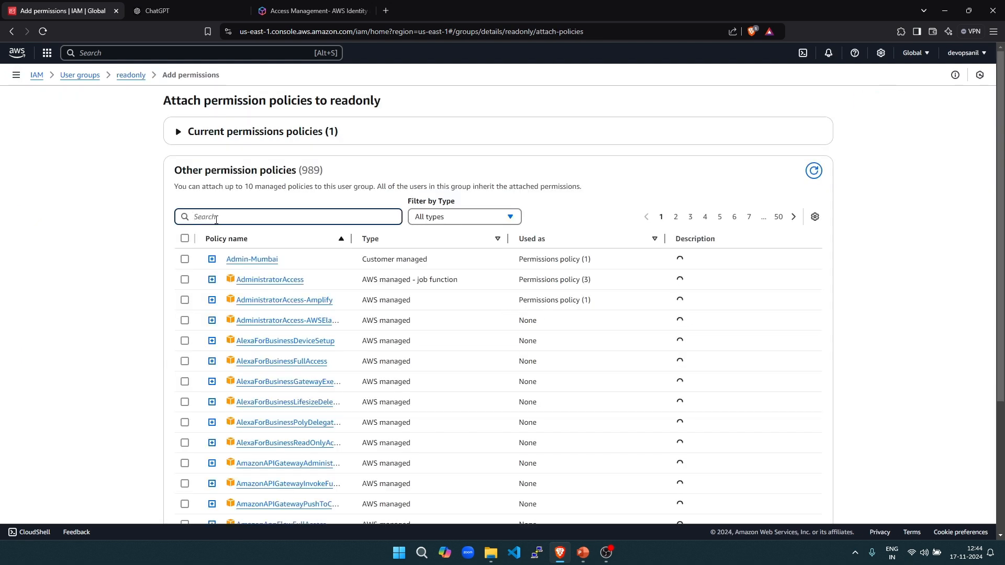
type("s3-c")
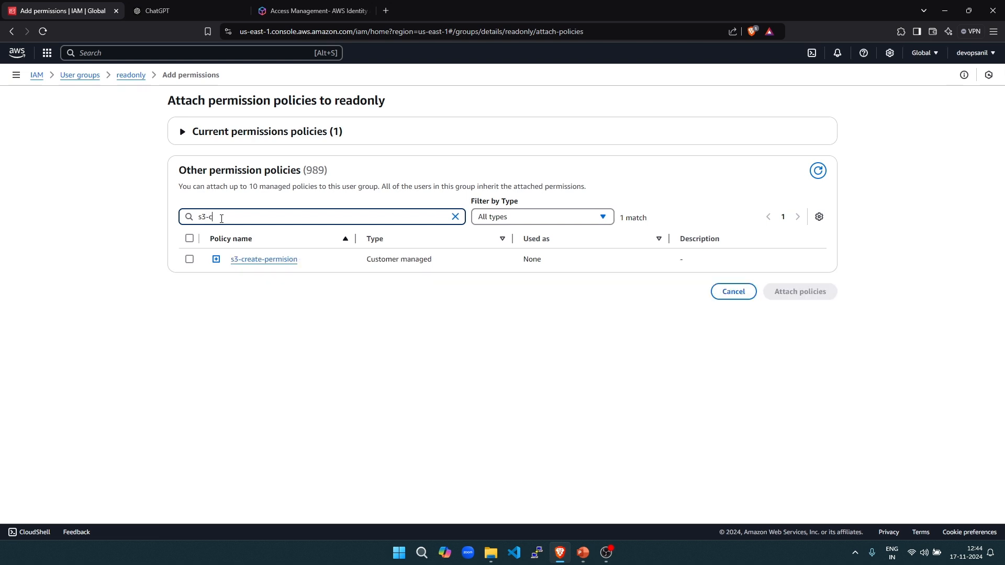
left_click(189, 259)
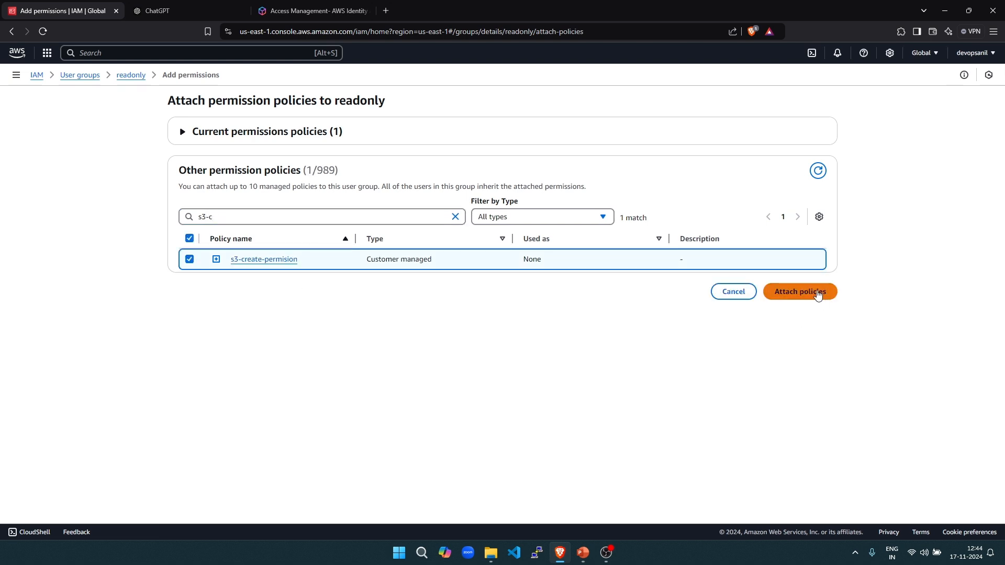
left_click(818, 295)
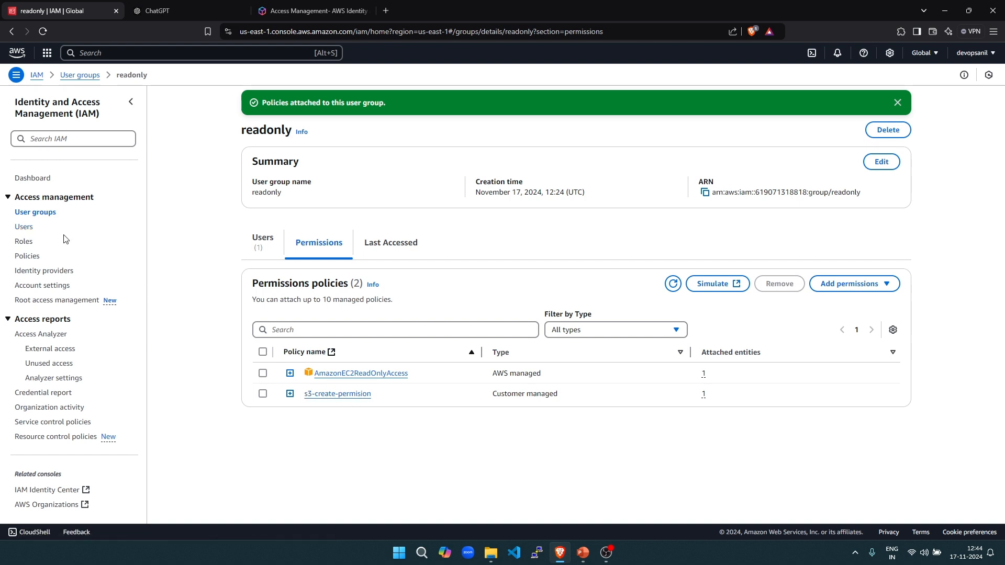
left_click(34, 179)
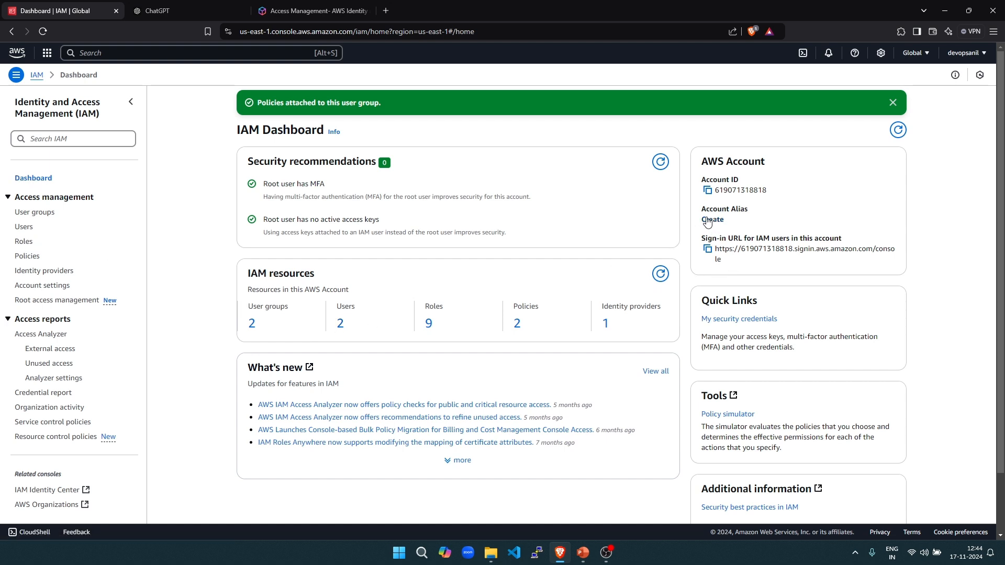
- Copy the IAM sign-in URL, close the ChatGPT and Access Management tabs, and open a private window
left_click(707, 250)
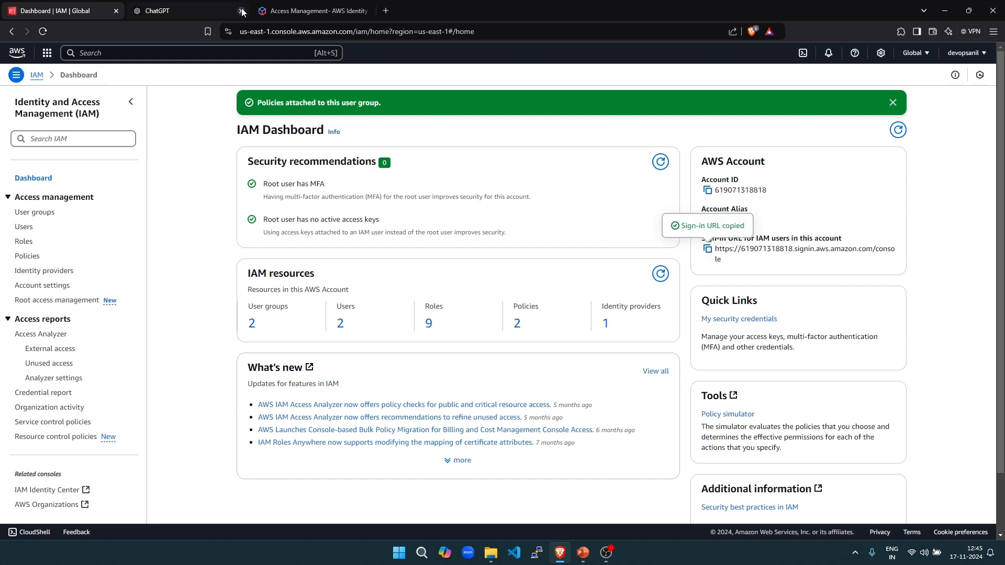
left_click(241, 11)
left_click(240, 11)
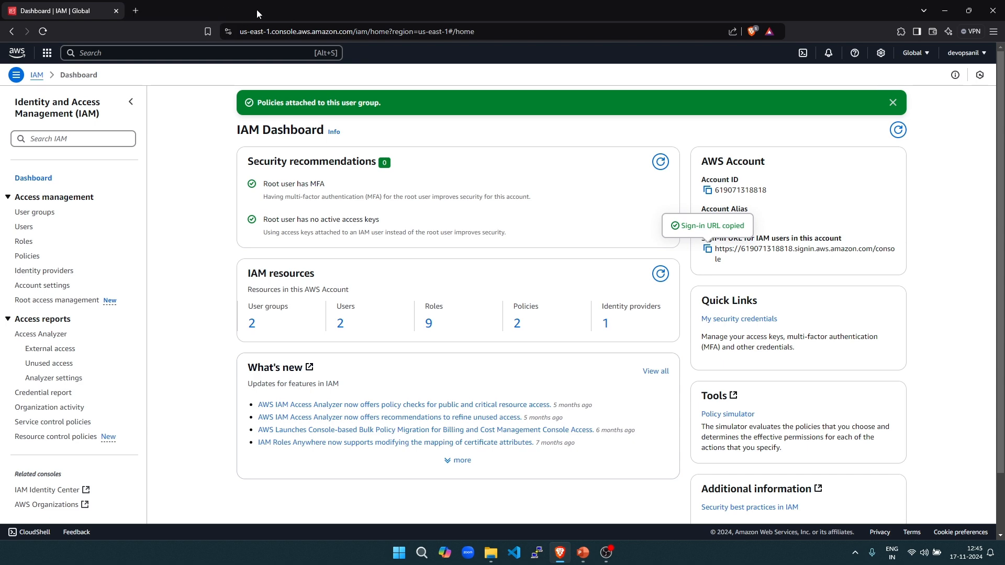
key("ctrl+shift+n")
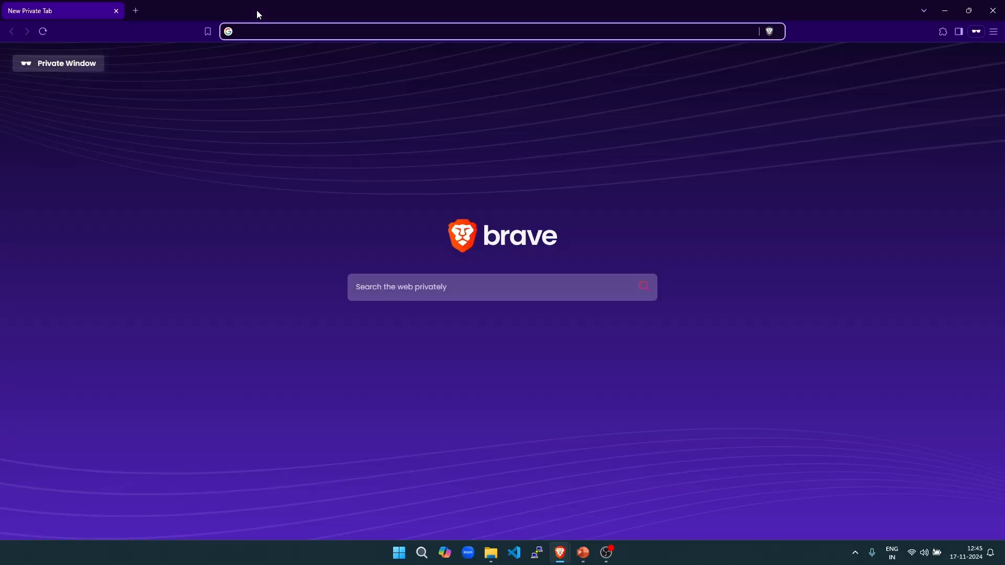
- Load the pasted sign-in URL and sign in with the readonly-group IAM user's username and password
key("ctrl+v")
key("Return")
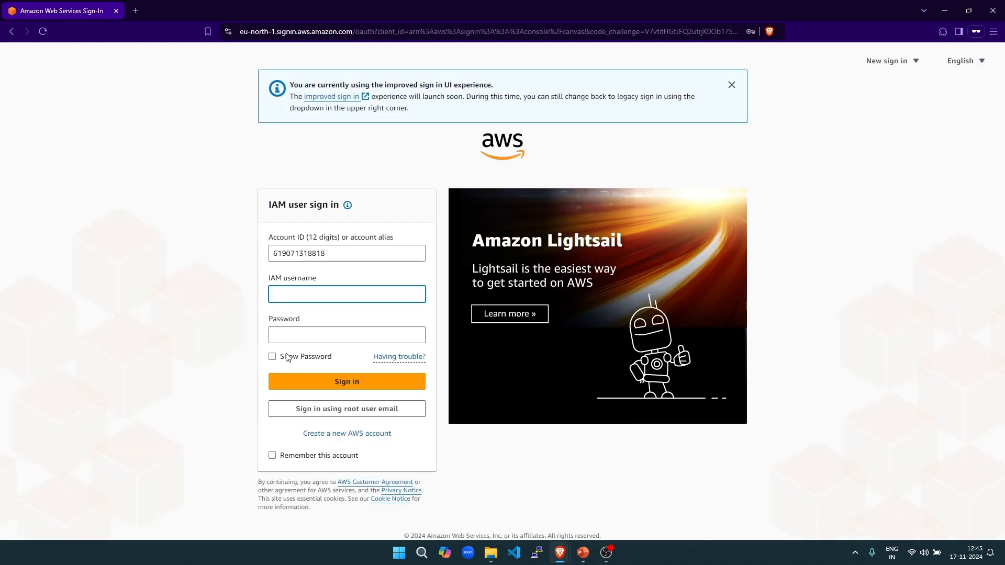
left_click(313, 297)
type("chintu")
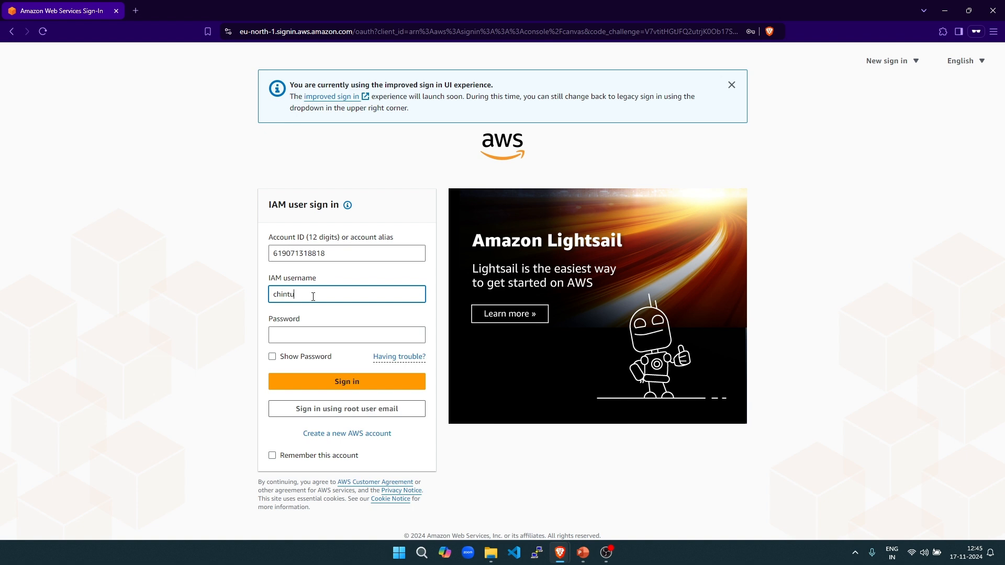
key("Tab")
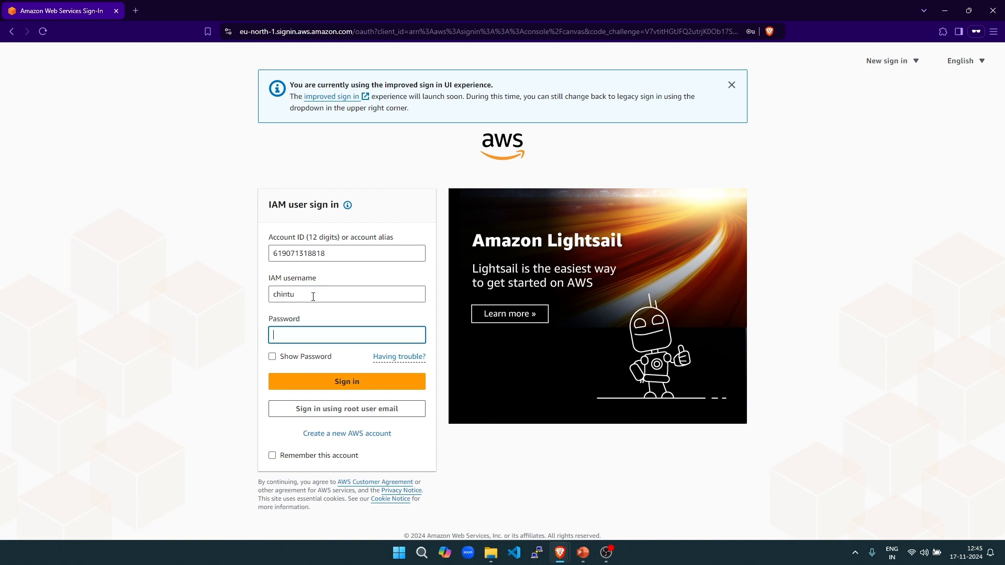
type("••••••••••")
key("Return")
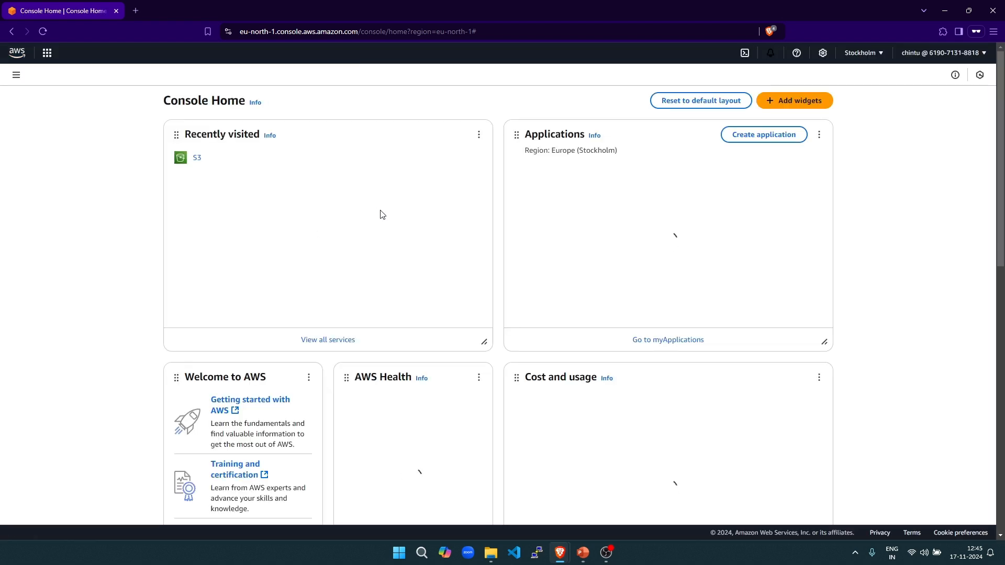
- Open S3 from Recently visited on Console Home and bring up the region list
left_click(198, 158)
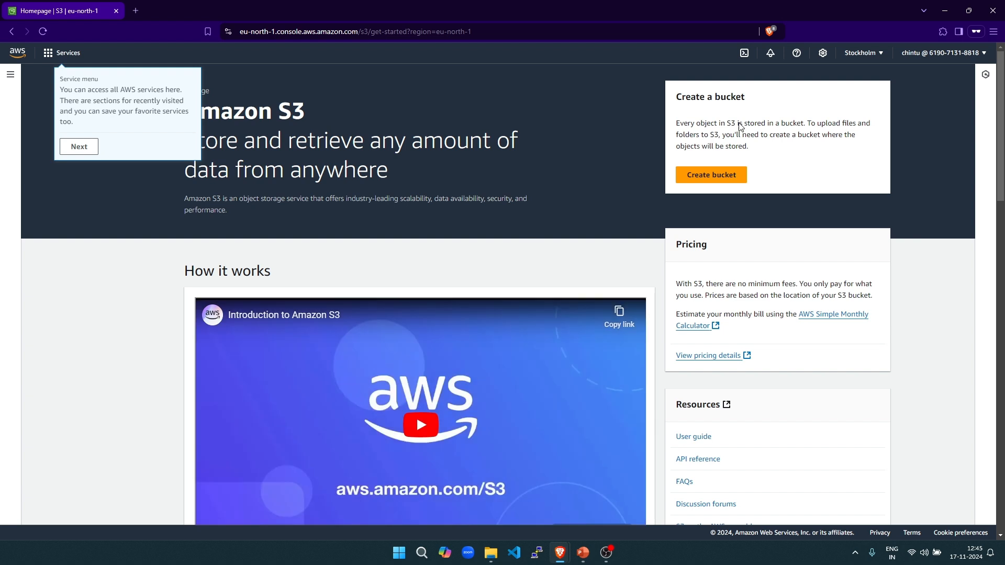
left_click(866, 55)
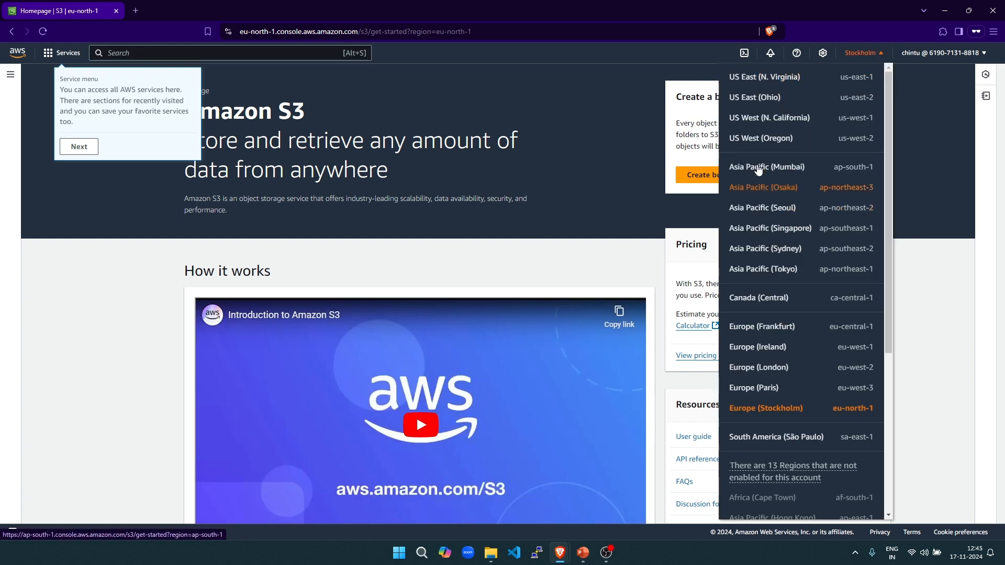
- Switch to Asia Pacific (Mumbai) and start a new S3 bucket
left_click(758, 167)
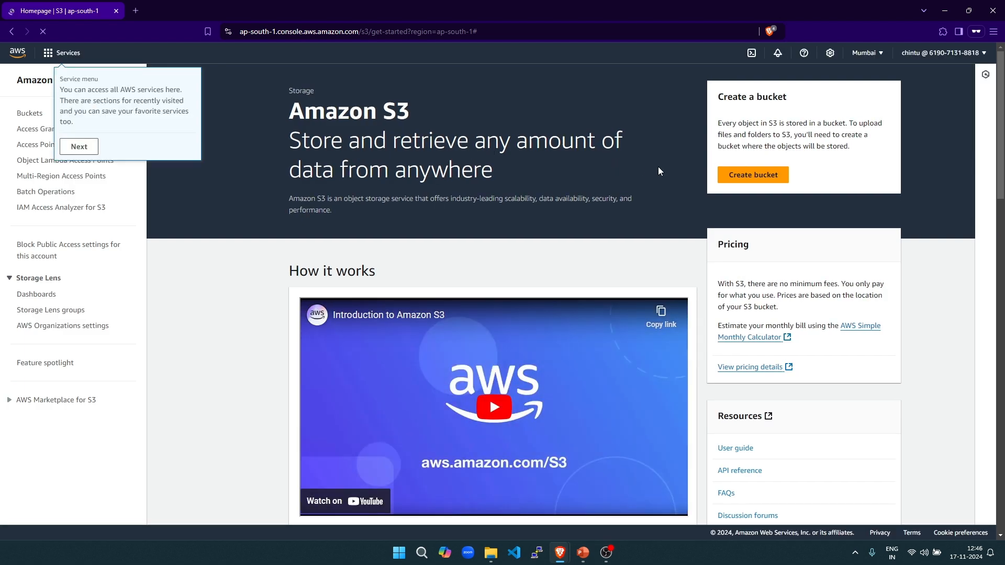
left_click(768, 175)
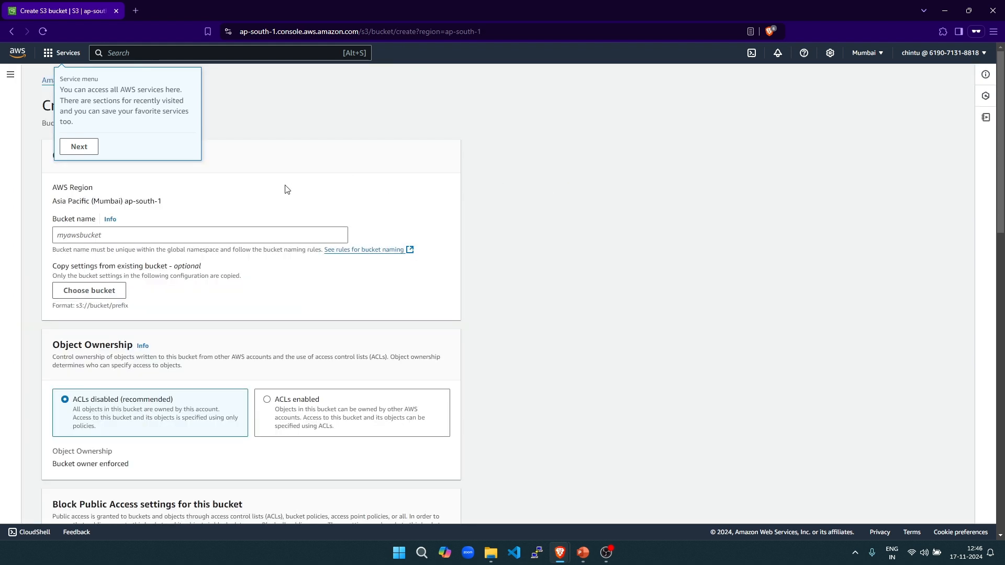
- Create bucket 'anil' with default settings, dismissing the tour tips along the way
left_click(112, 232)
type("anil123421233421")
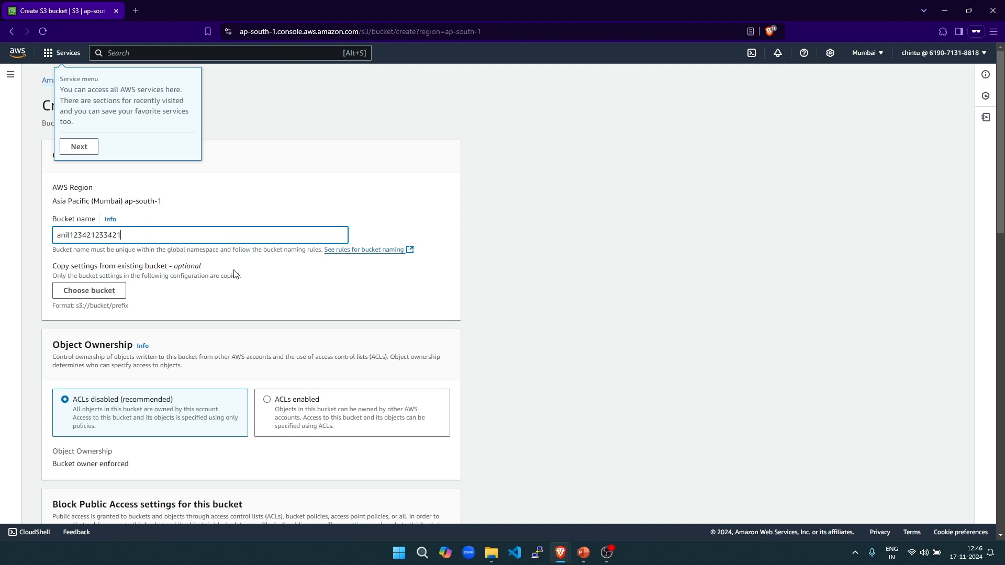
scroll(234, 273, "down", 2)
scroll(131, 346, "down", 7)
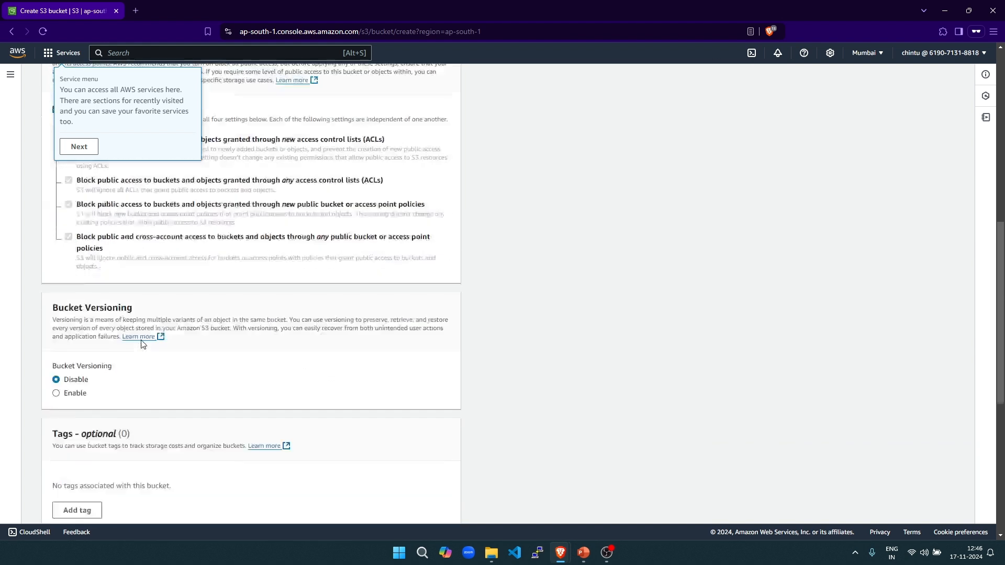
scroll(141, 345, "down", 6)
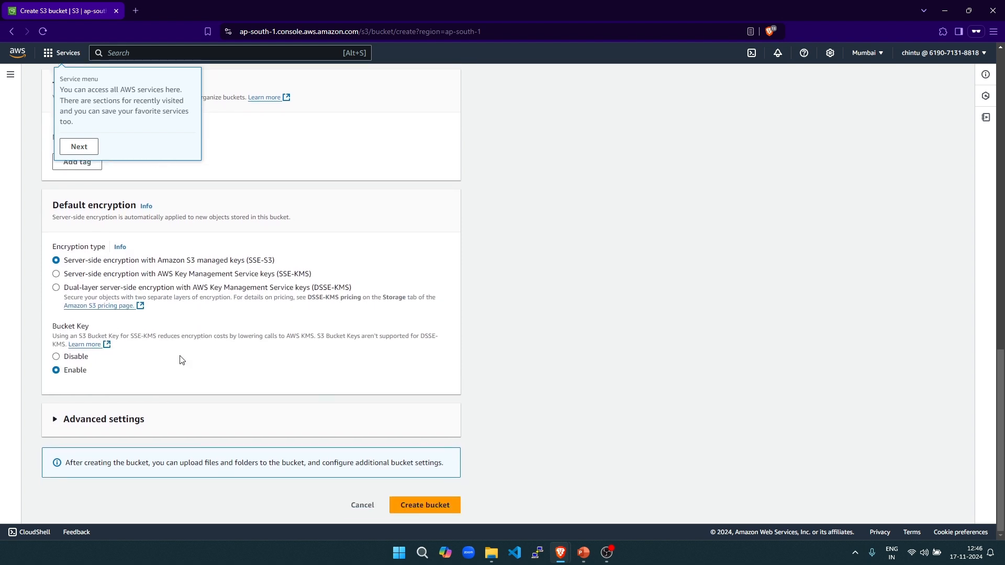
left_click(79, 146)
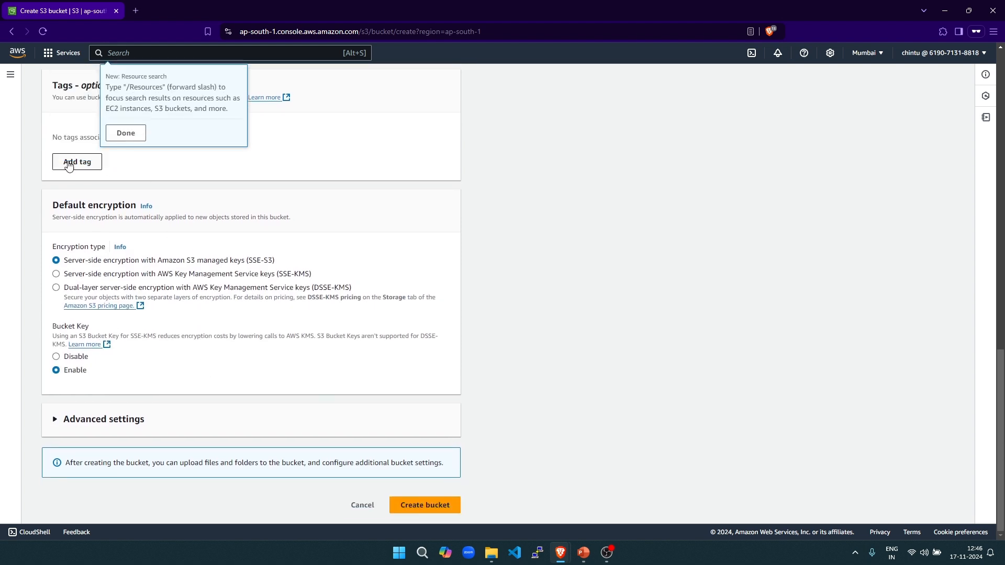
left_click(126, 135)
left_click(419, 506)
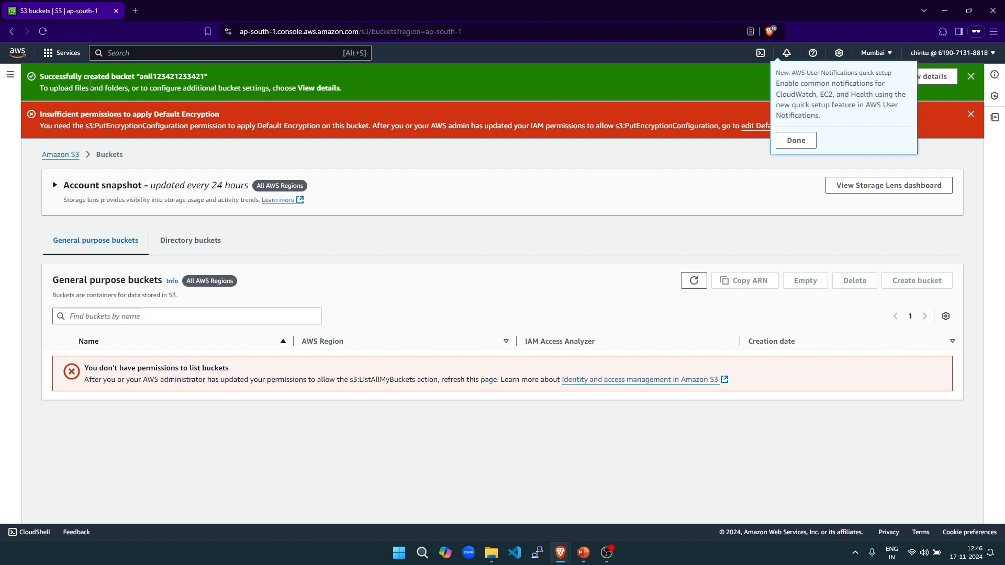
- Highlight the bucket-created, missing-encryption-permission and insufficient-permissions messages
left_click_drag(41, 78, 205, 78)
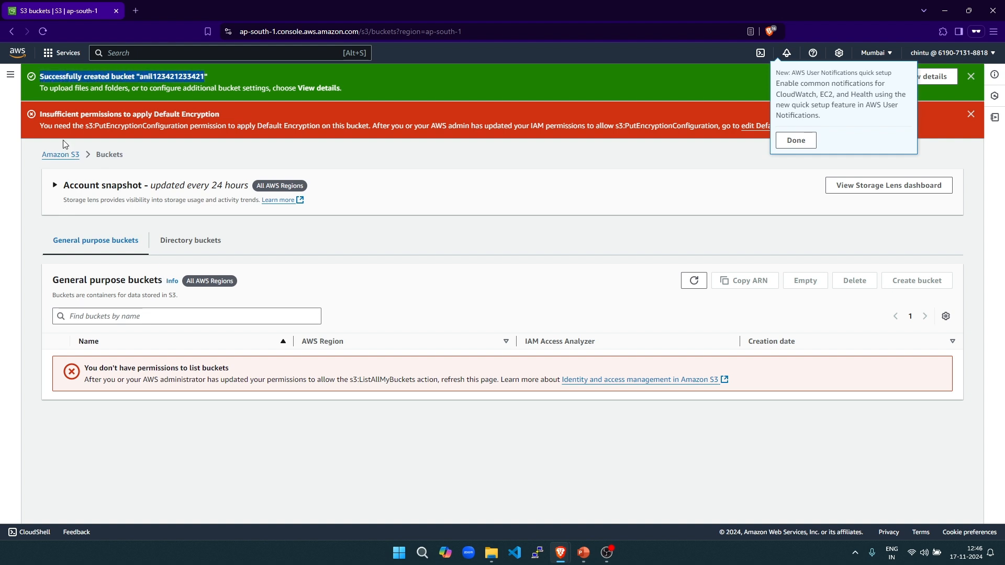
left_click_drag(99, 126, 517, 127)
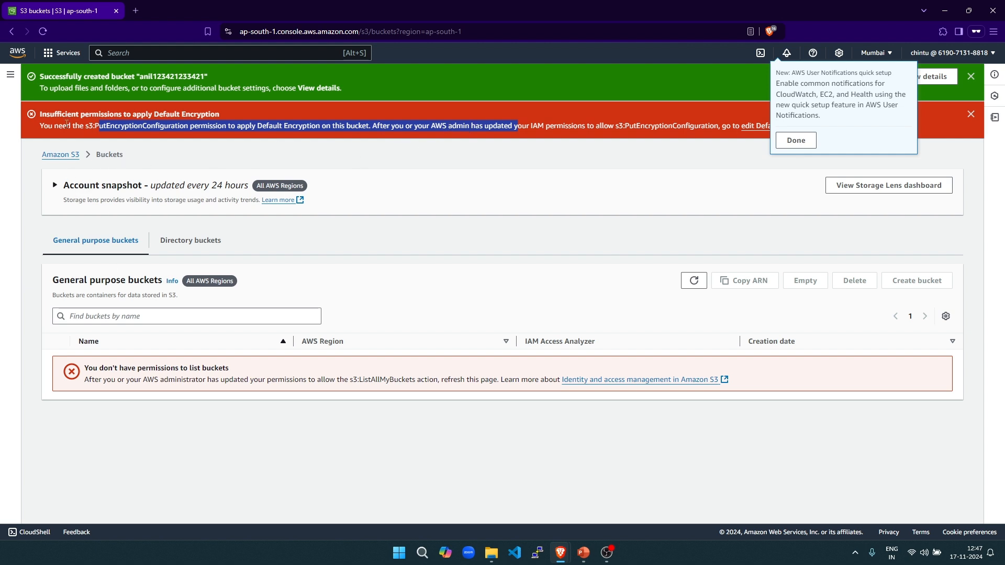
left_click_drag(47, 115, 219, 114)
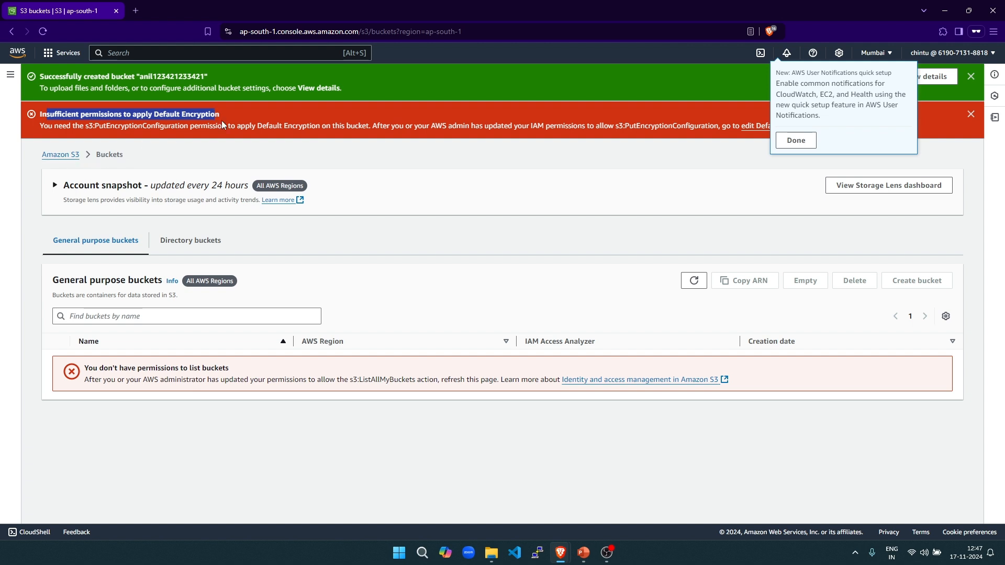
- Go back to the S3 Buckets list, then switch to the IAM Dashboard window
left_click(58, 155)
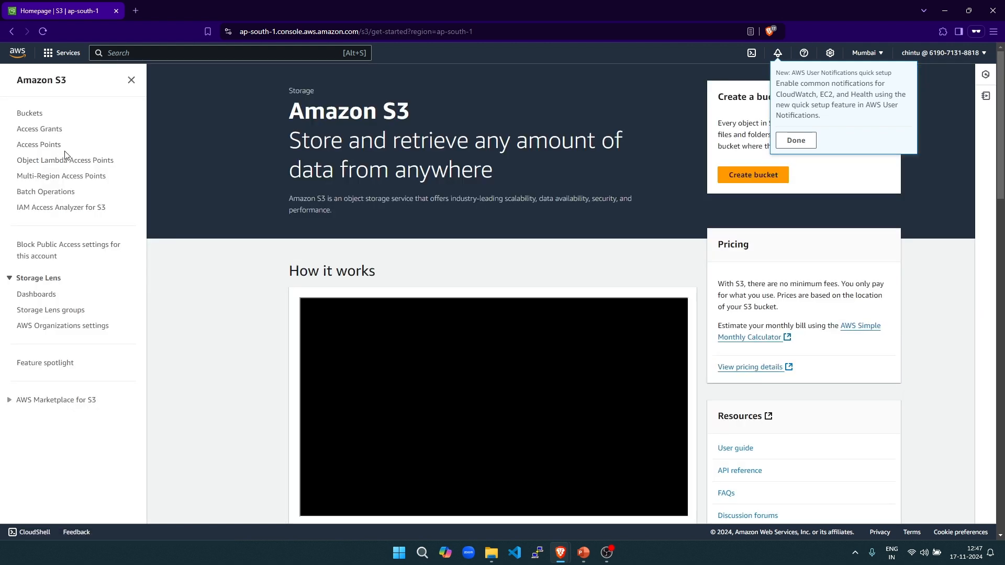
left_click(29, 113)
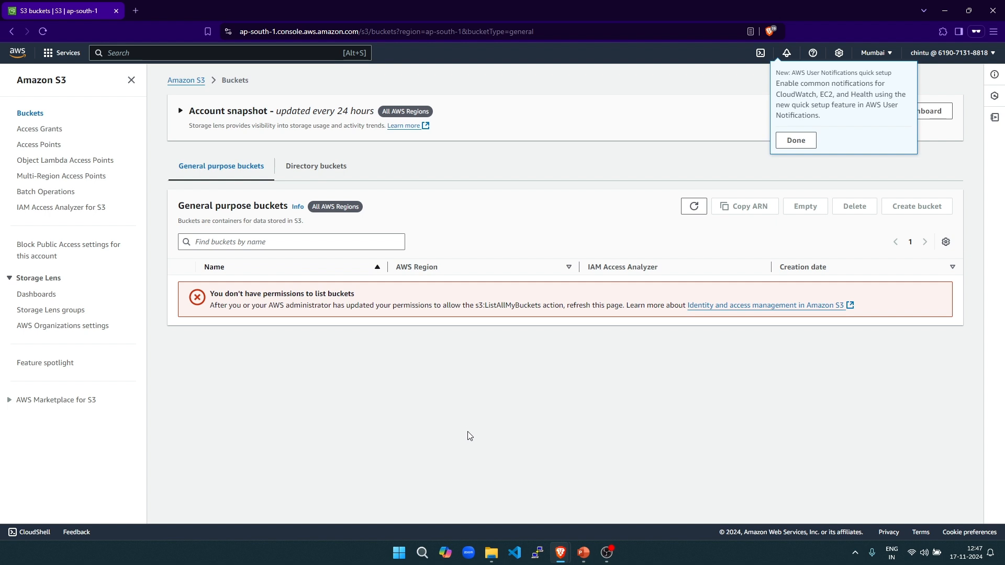
mouse_move(559, 552)
left_click(533, 510)
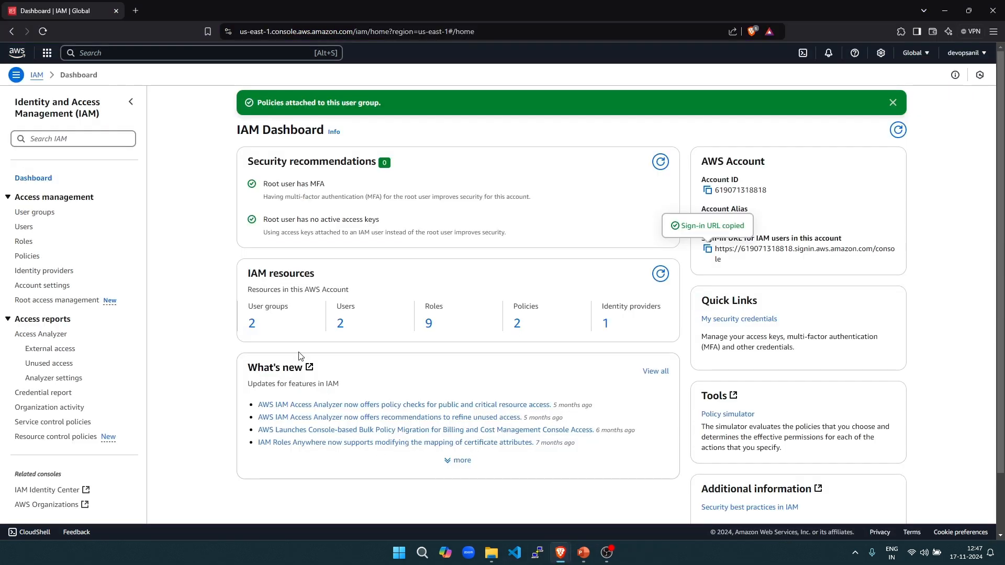
- Open s3-create-permision from the customer managed policies and start editing its JSON
left_click(517, 323)
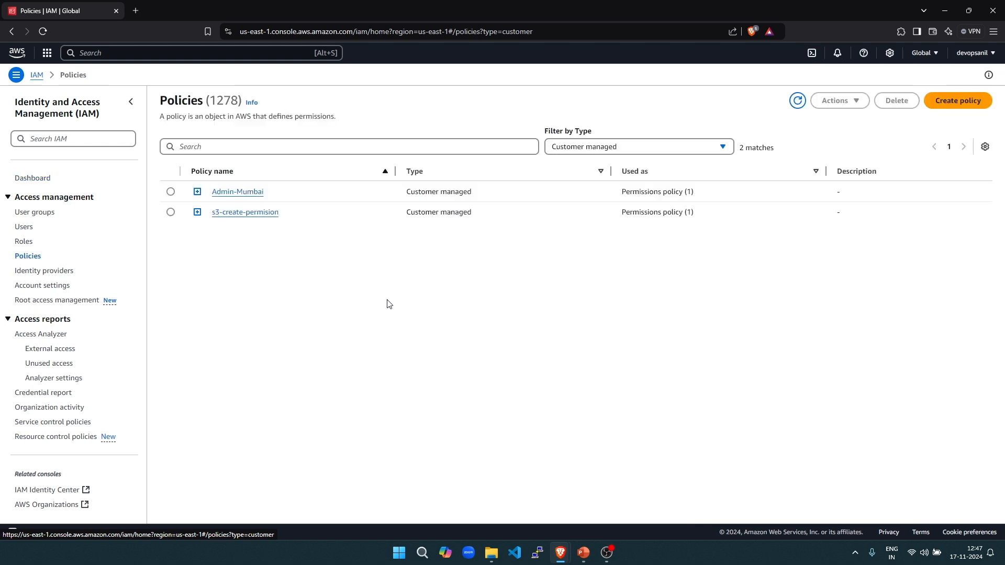
left_click(251, 216)
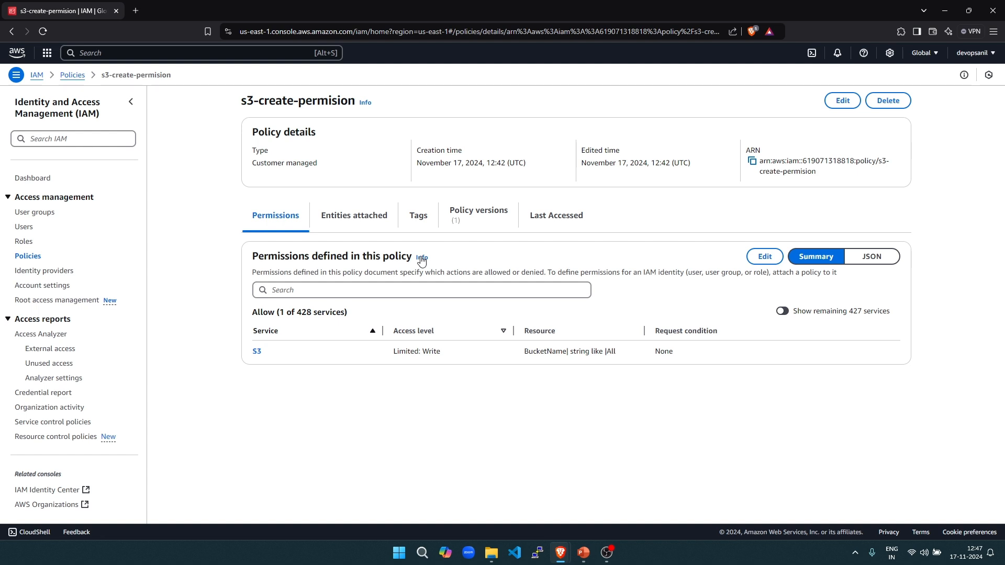
left_click(764, 257)
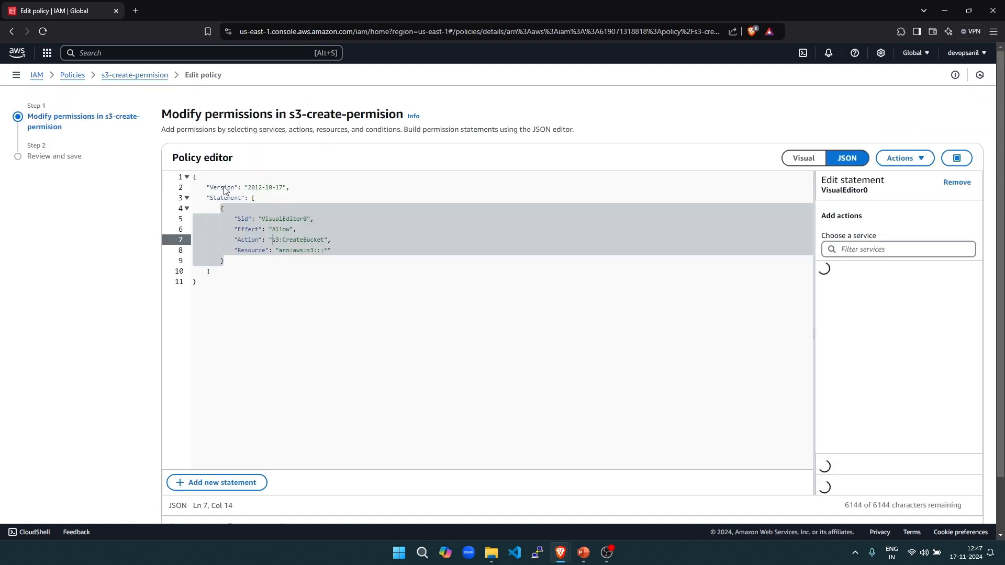
- In the visual editor, allow the S3 List action ListAllMyBuckets
left_click(814, 163)
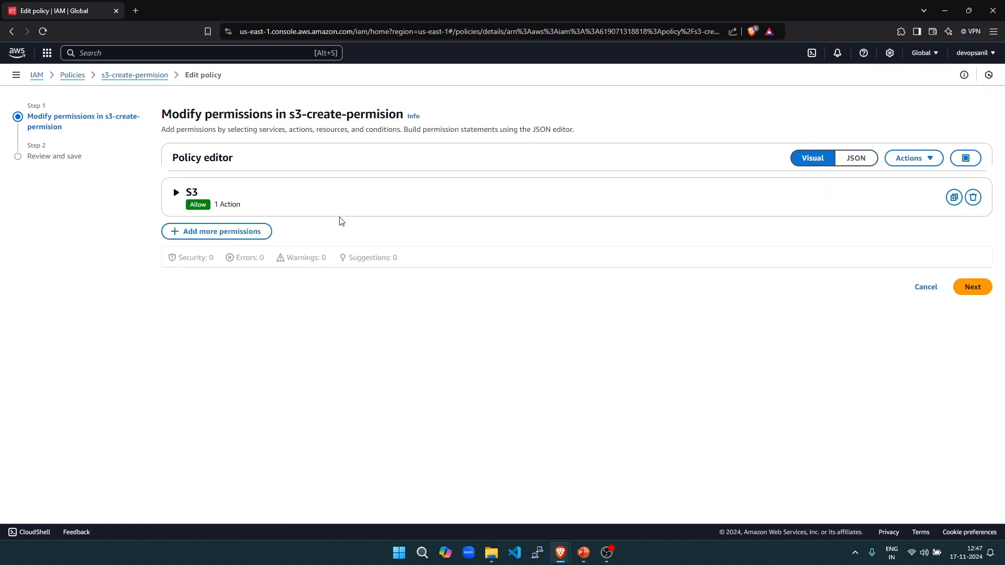
left_click(177, 194)
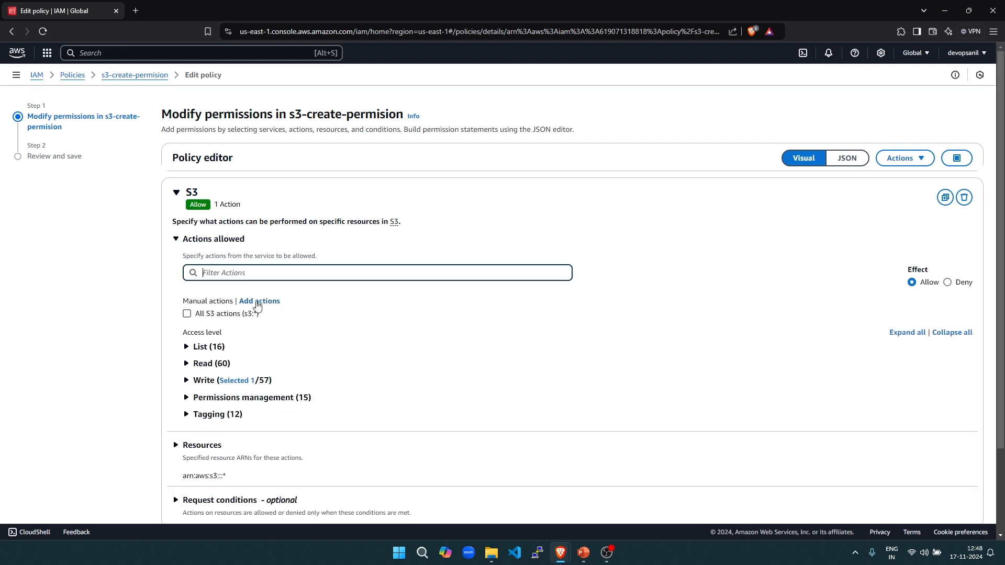
left_click(186, 347)
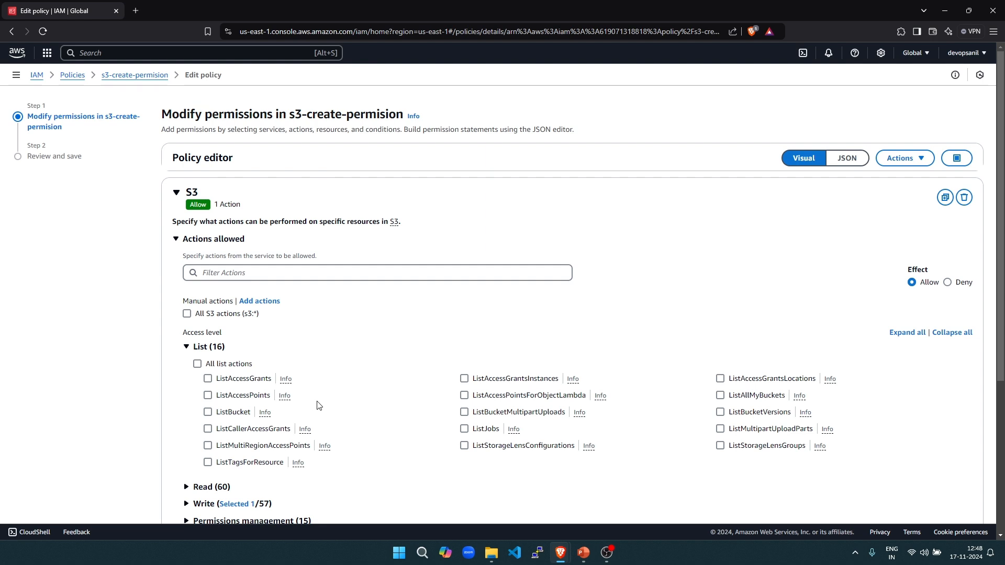
scroll(320, 406, "down", 1)
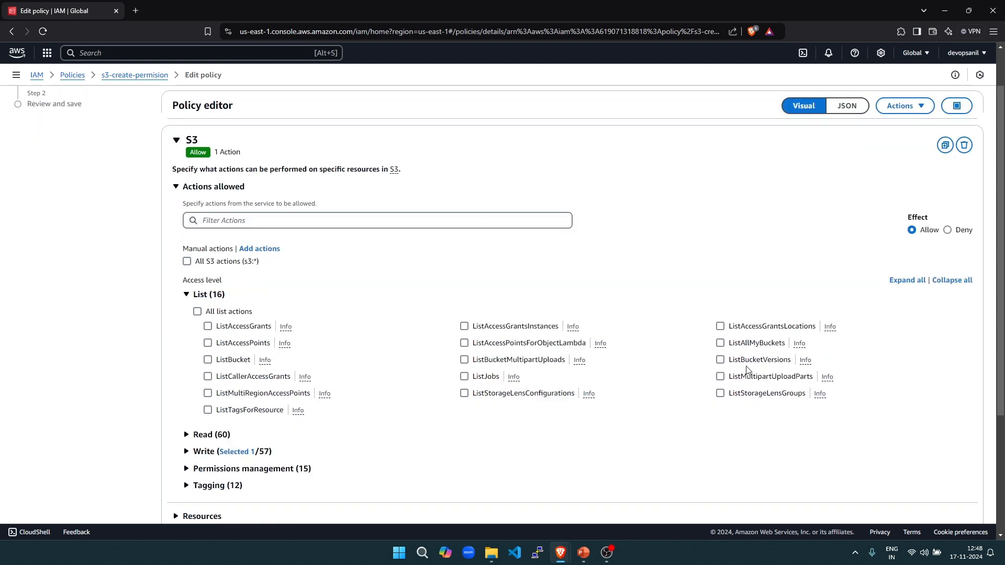
left_click(721, 344)
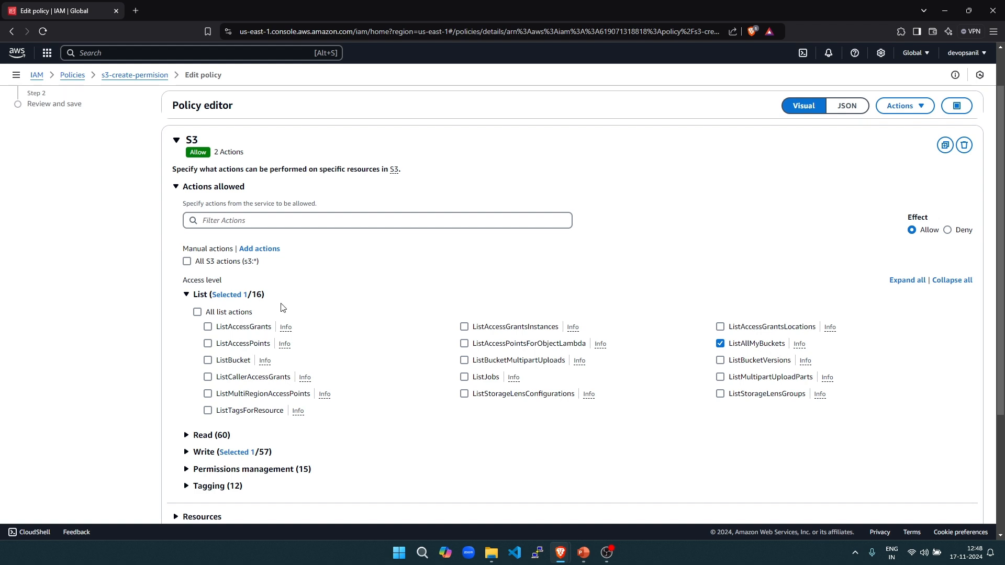
- Filter actions by 'enc', allow PutEncryptionConfiguration and GetEncryptionConfiguration, and view the JSON
left_click(283, 222)
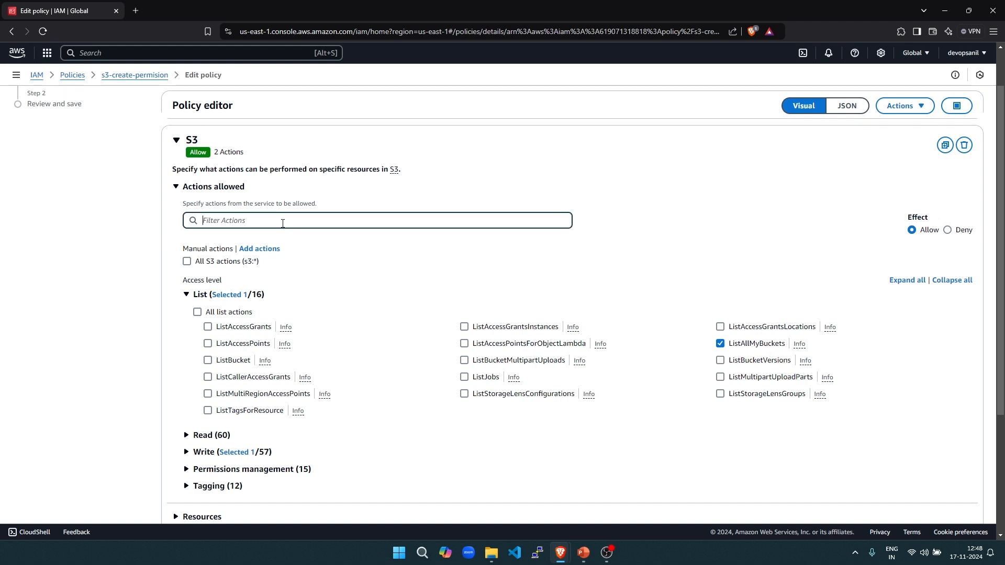
type("enc")
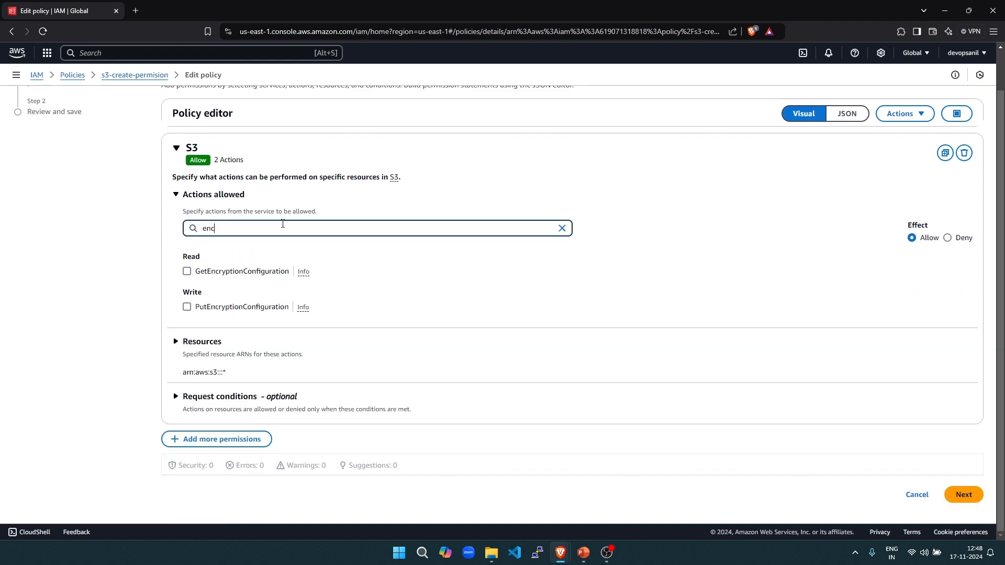
left_click(187, 307)
left_click(188, 272)
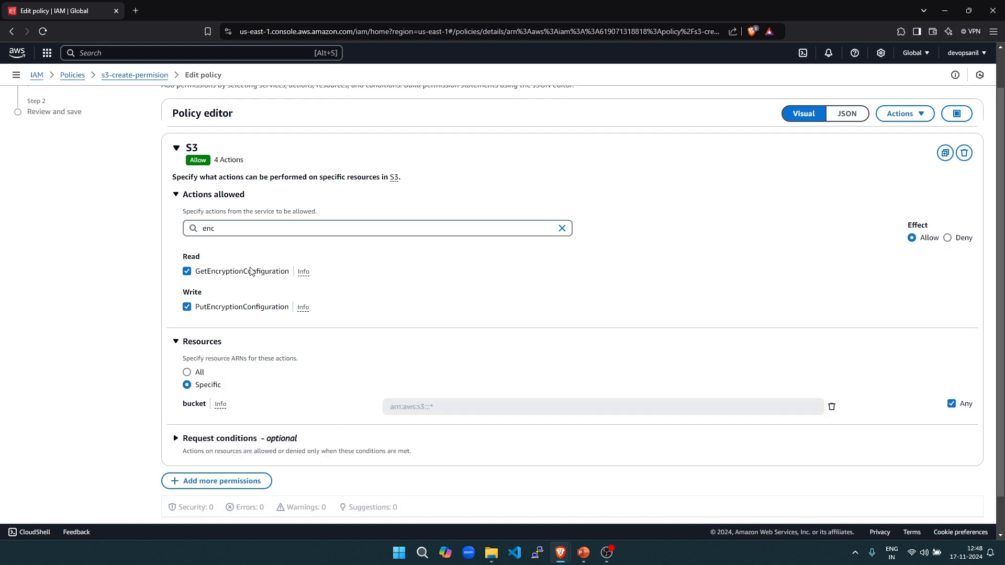
left_click(177, 198)
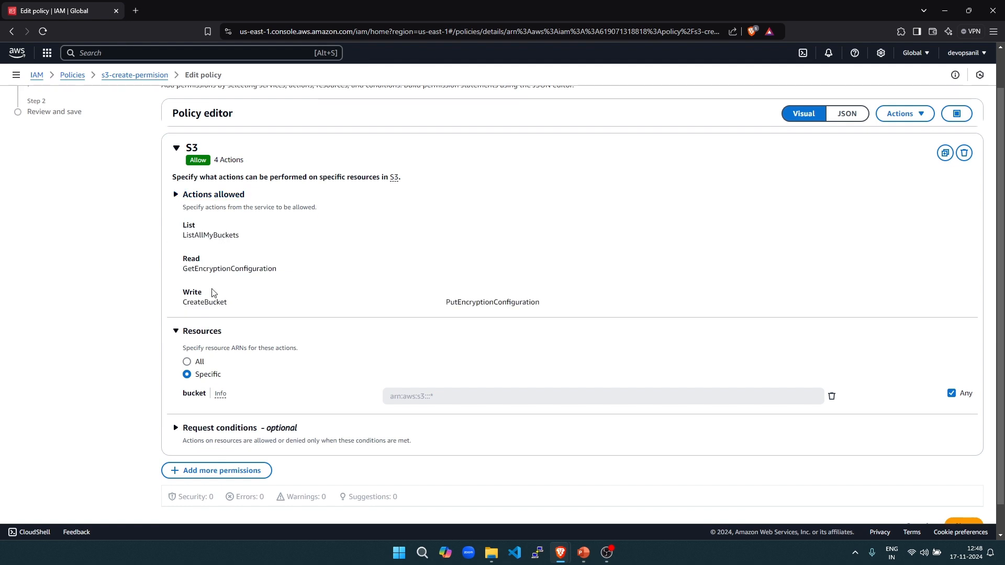
scroll(214, 293, "down", 1)
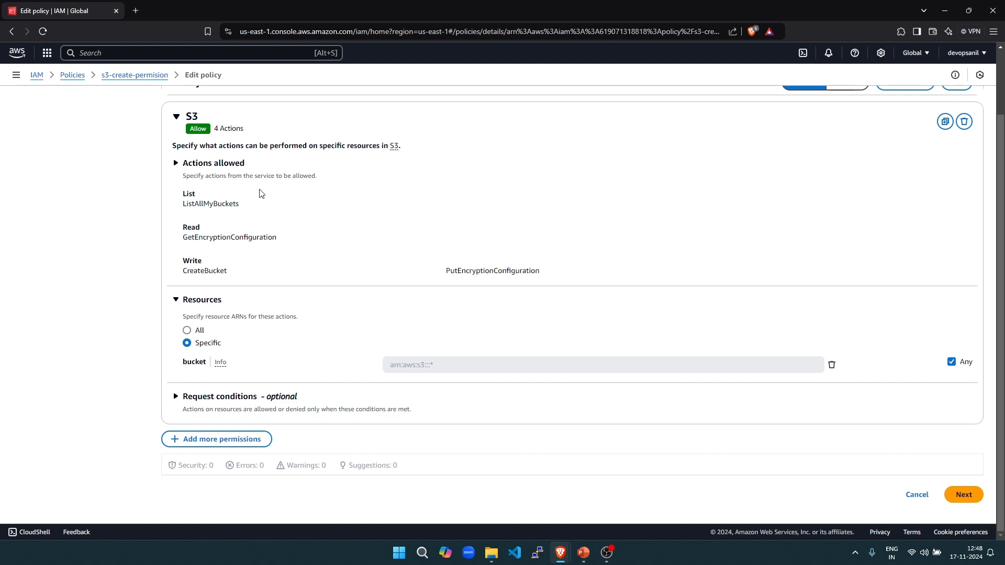
scroll(259, 193, "up", 2)
left_click(847, 158)
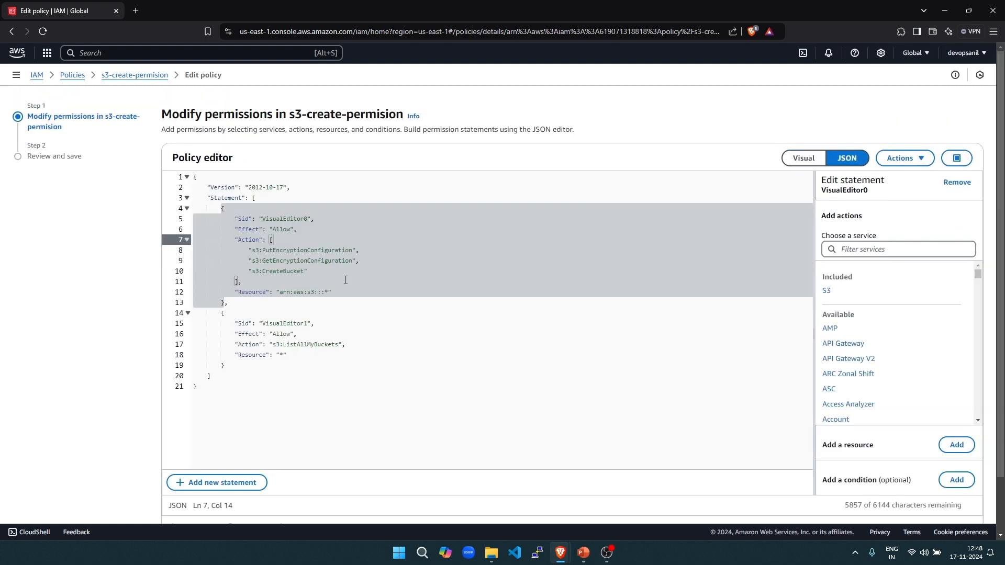
- Check the new ListAllMyBuckets statement, then review and save s3-create-permision as the default version
left_click(349, 321)
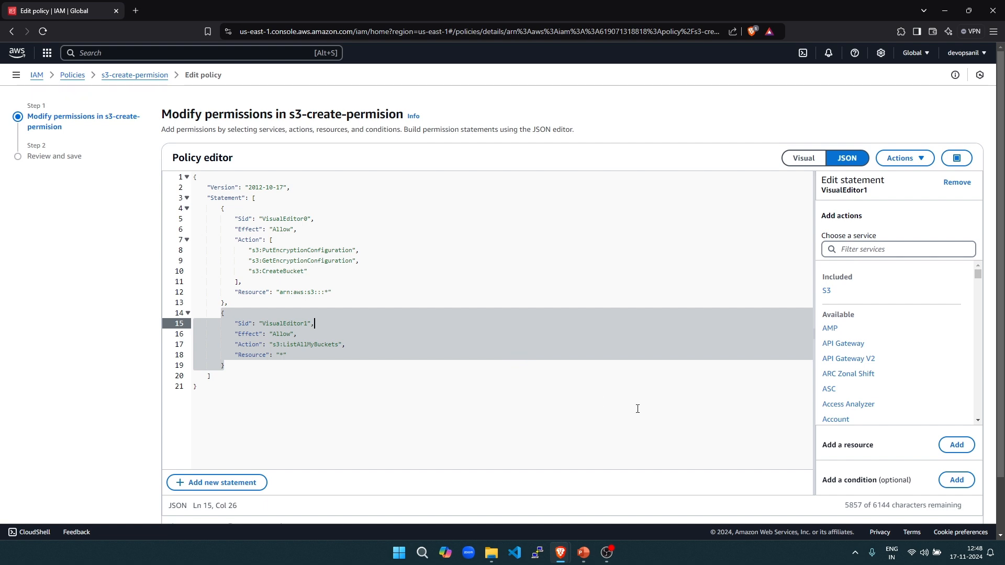
left_click(811, 158)
left_click(974, 333)
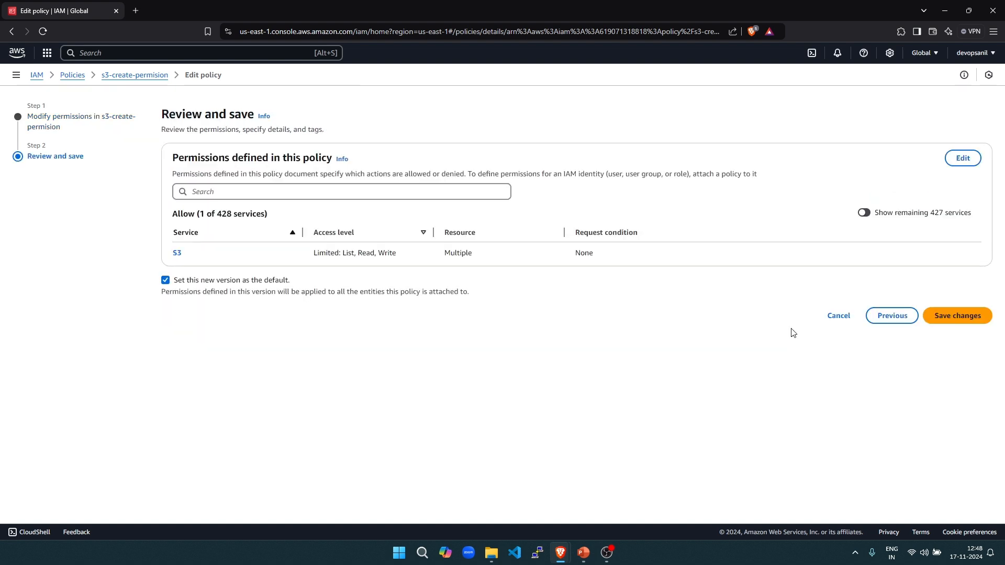
left_click(968, 317)
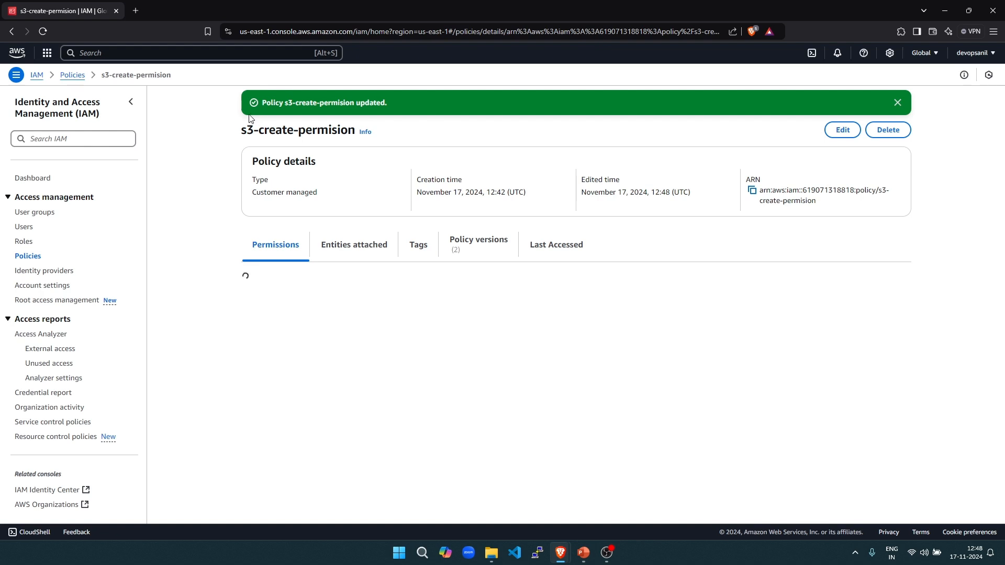
- Reload the S3 Buckets window and open the newly listed bucket
mouse_move(561, 553)
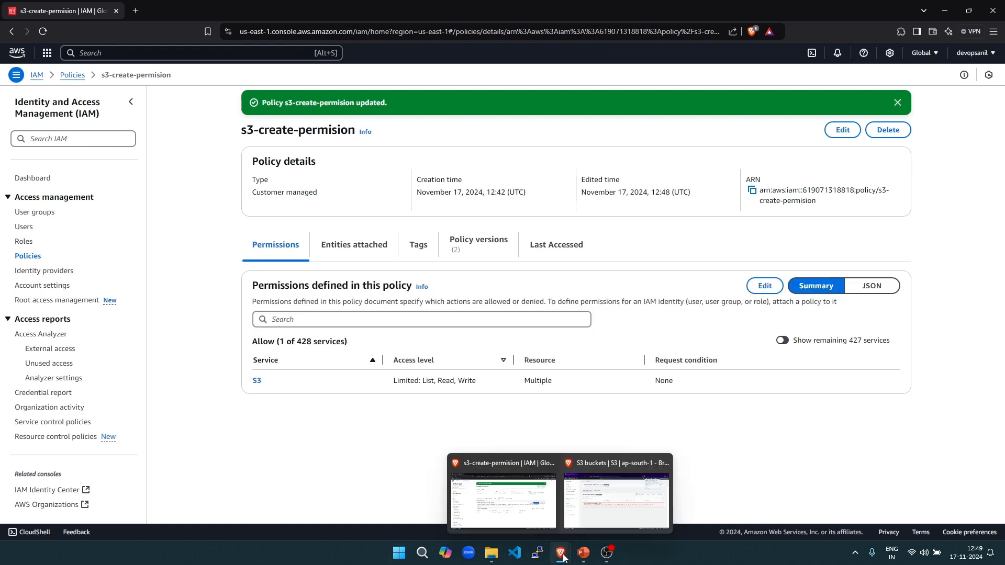
left_click(615, 517)
left_click(44, 32)
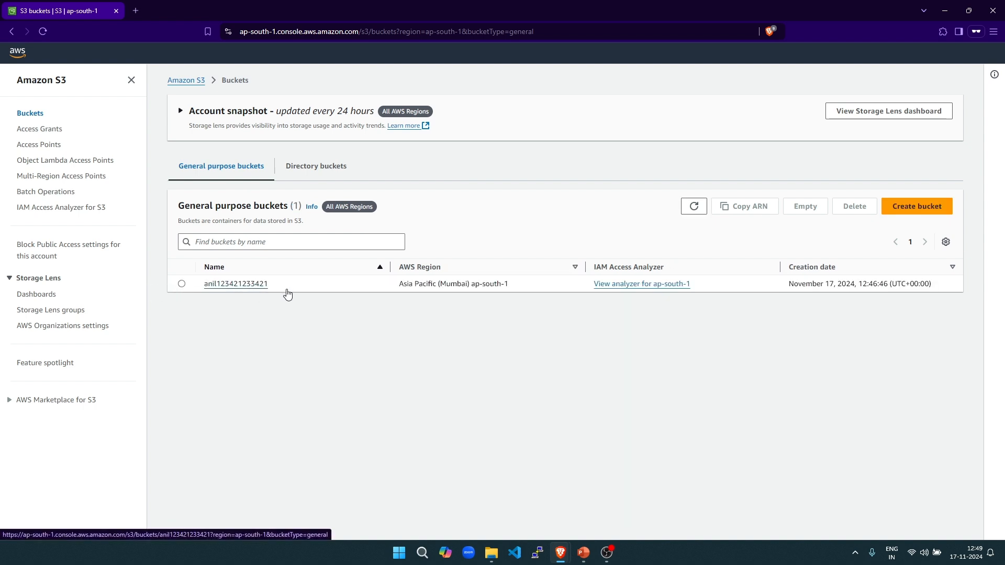
left_click(235, 285)
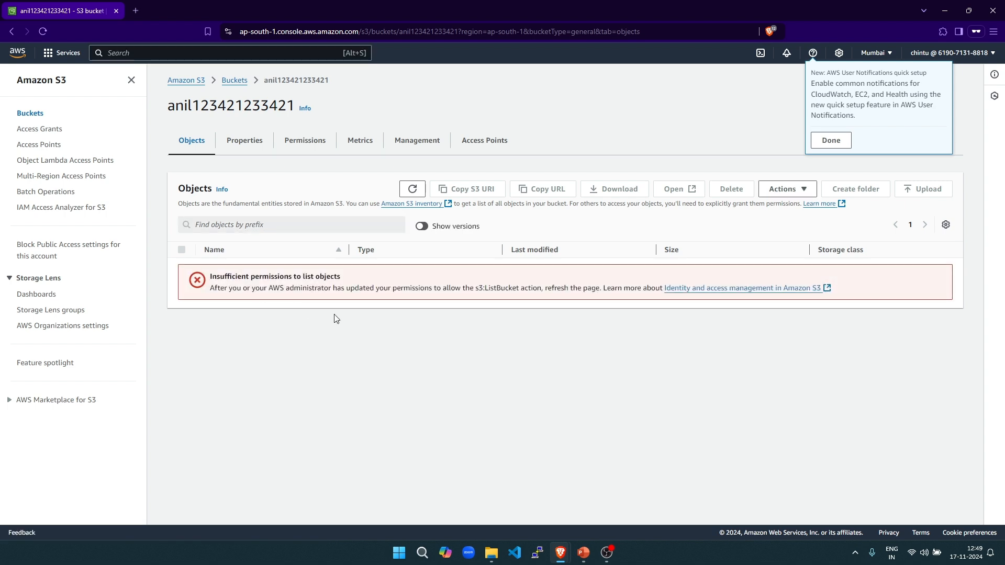
- Highlight the list-objects permission error, then return to the bucket list
left_click_drag(269, 277, 583, 308)
left_click(466, 290)
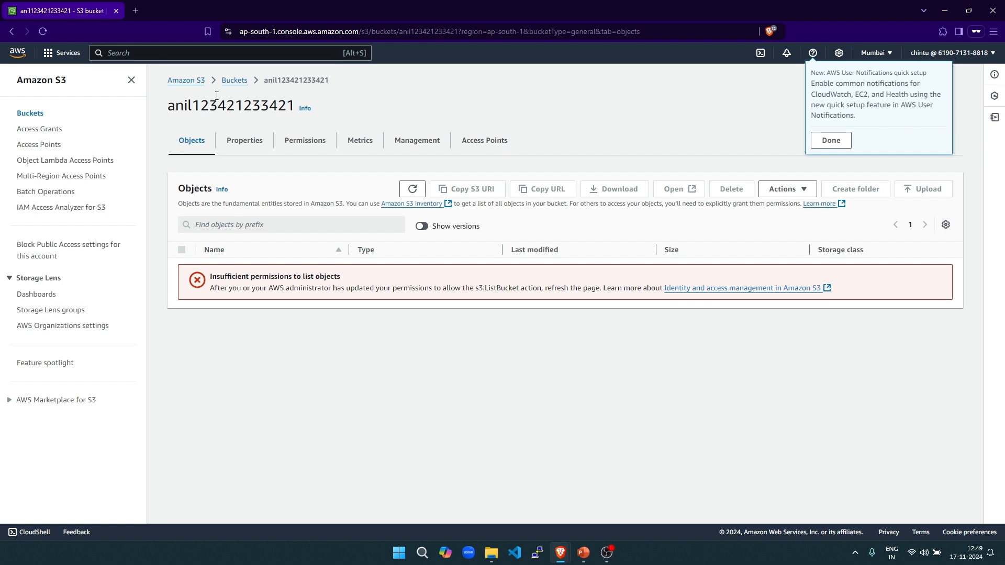
left_click(233, 81)
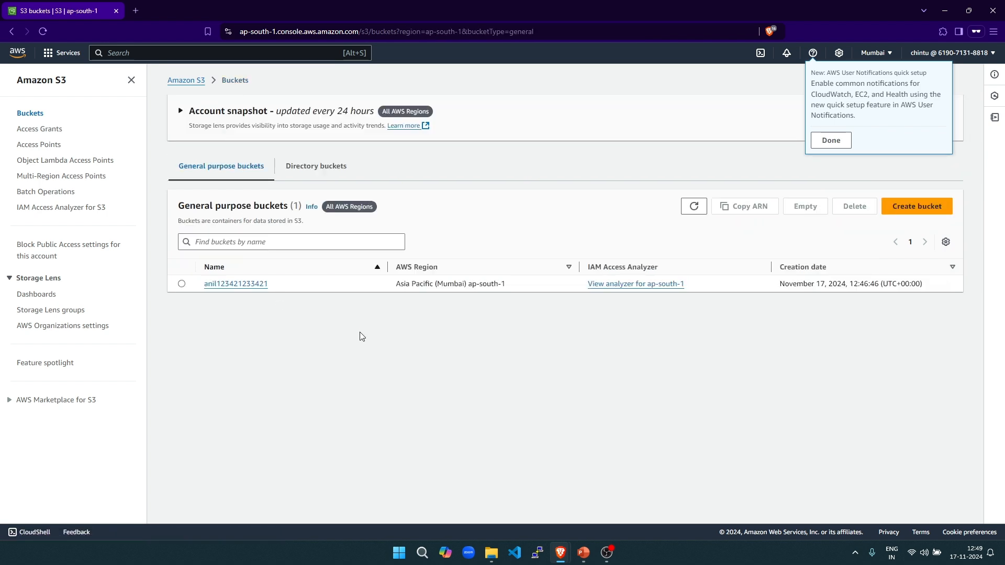